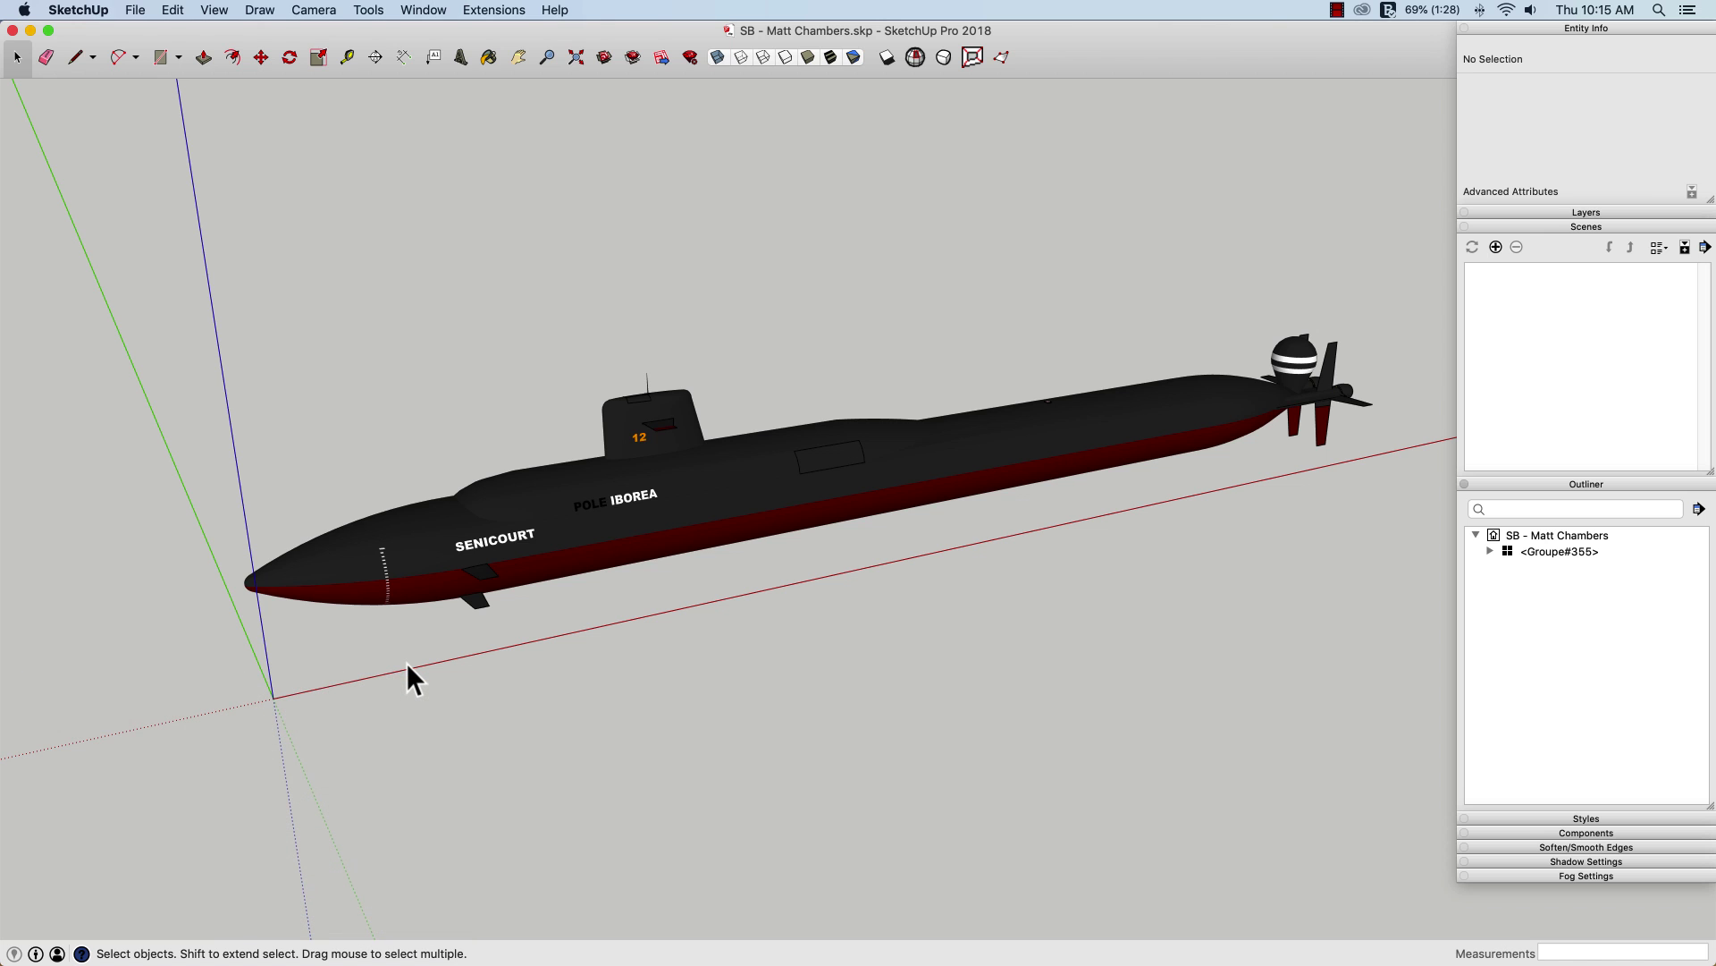
Draw a 20' by 20' square on the ground near the submarine's bow
{"action": "key", "text": "super+1"}
{"action": "key", "text": "super+2"}
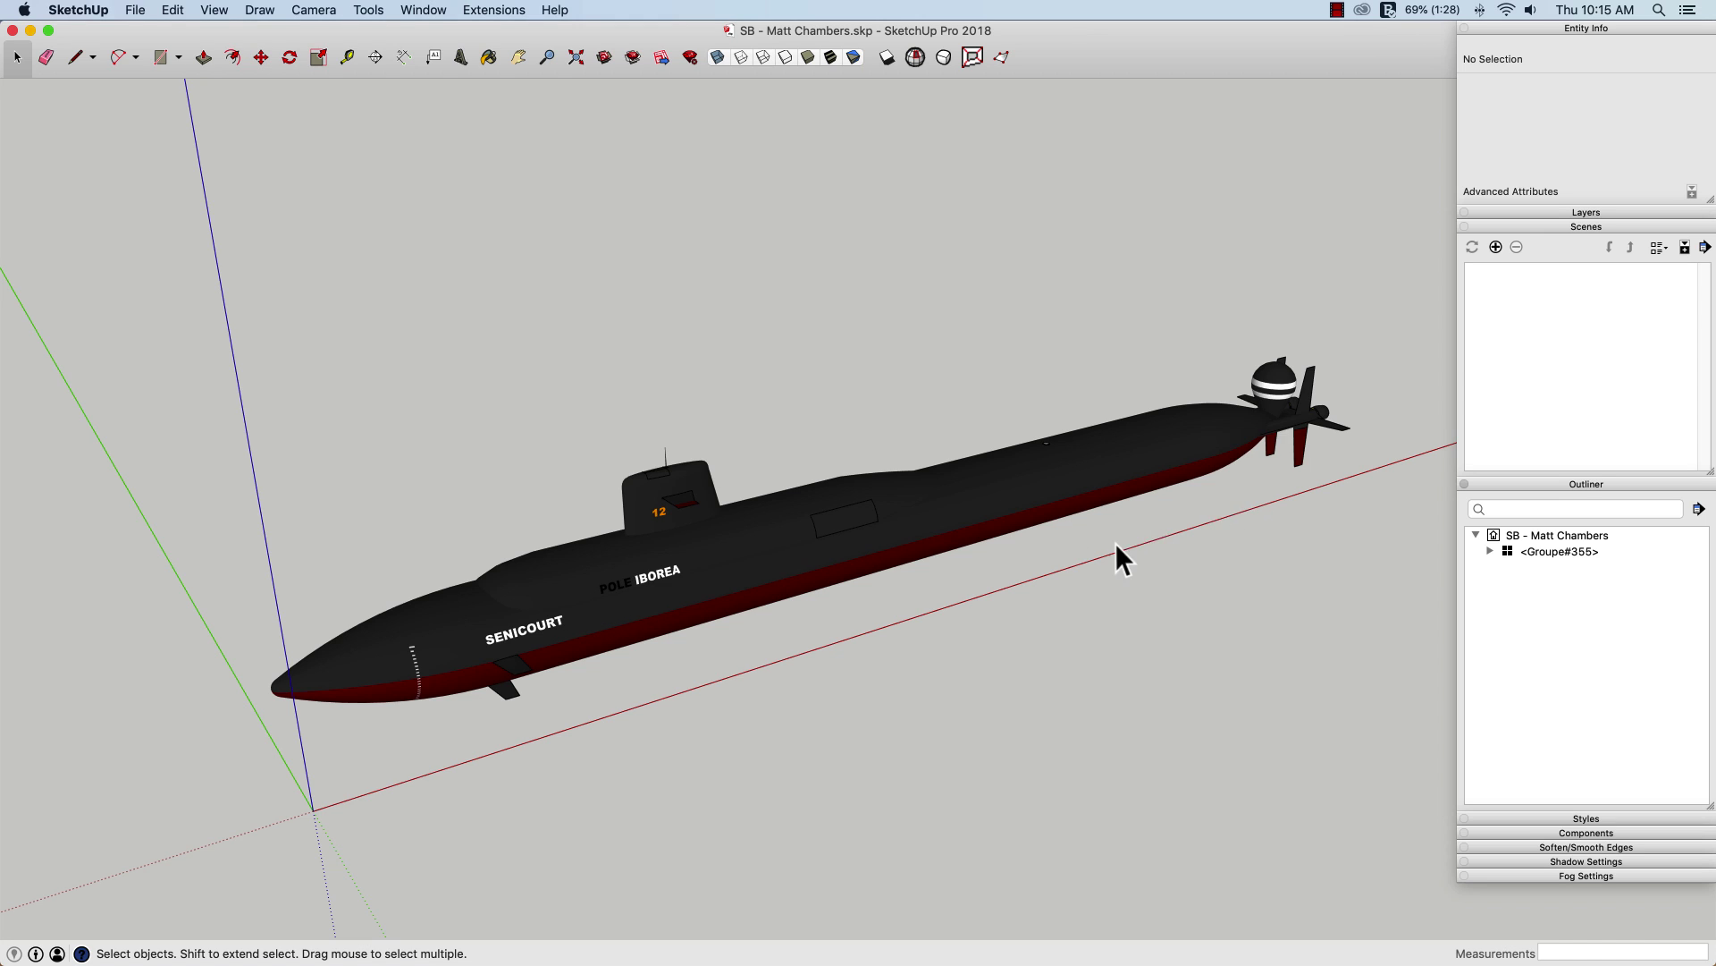
{"action": "middle_click_drag", "start_coordinate": [1080, 556], "coordinate": [640, 608]}
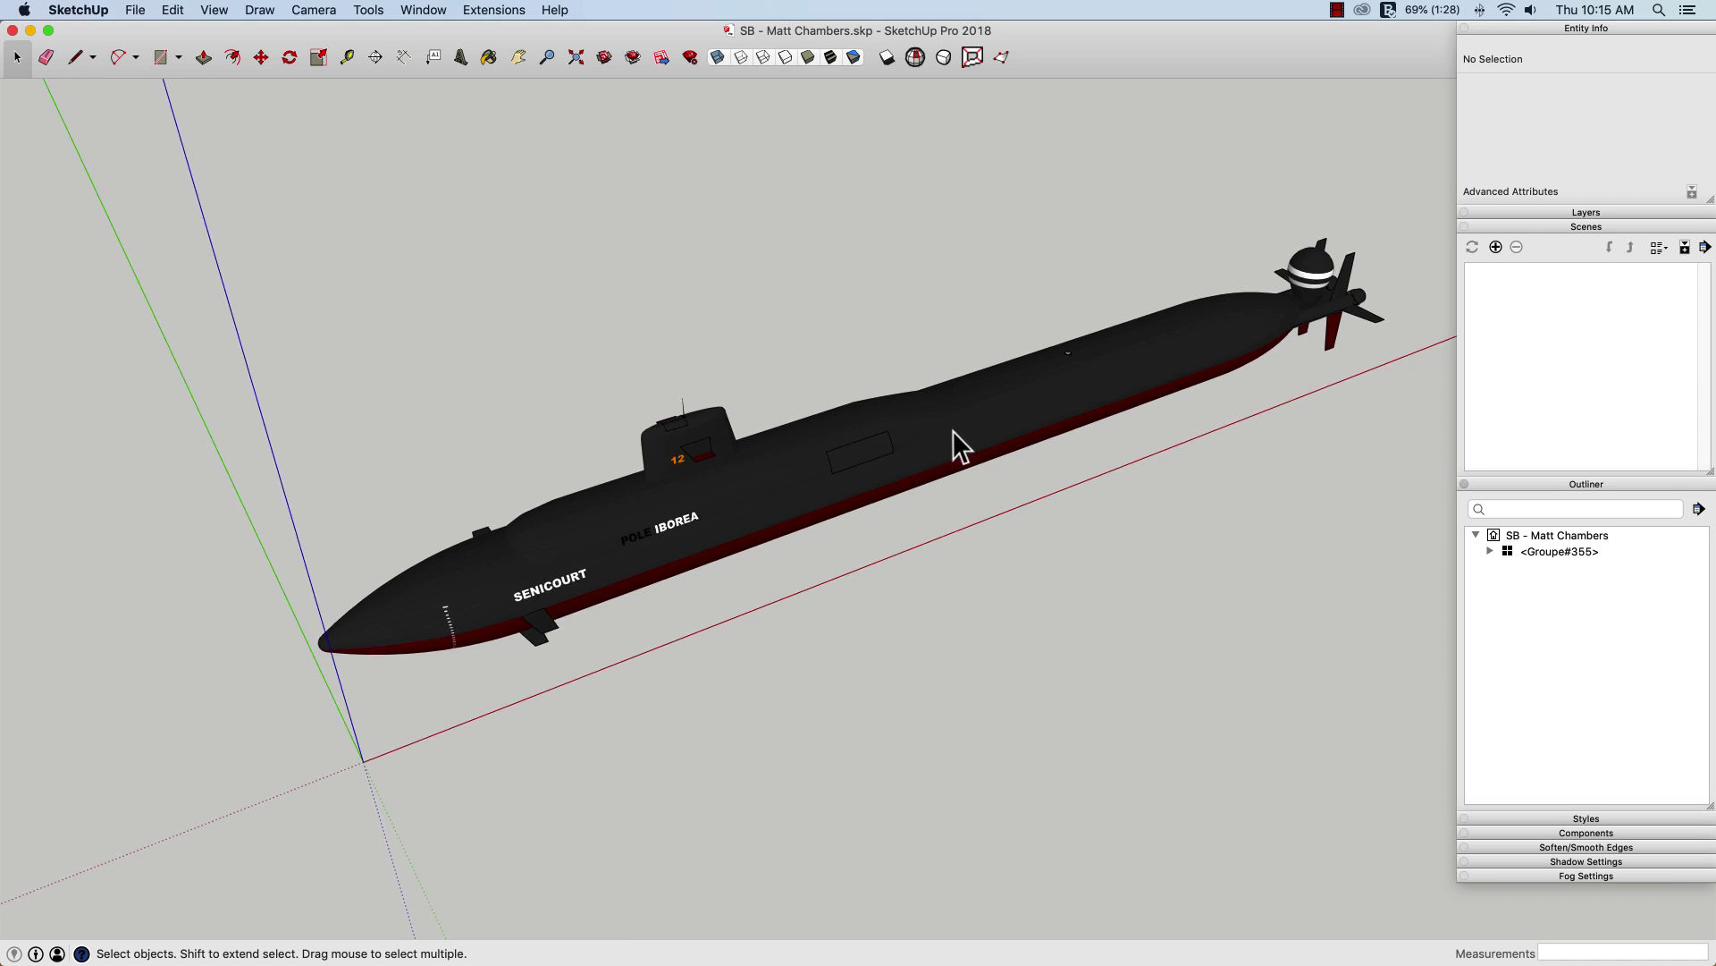
{"action": "middle_click_drag", "start_coordinate": [983, 436], "coordinate": [663, 495]}
{"action": "middle_click_drag", "start_coordinate": [727, 617], "coordinate": [669, 554]}
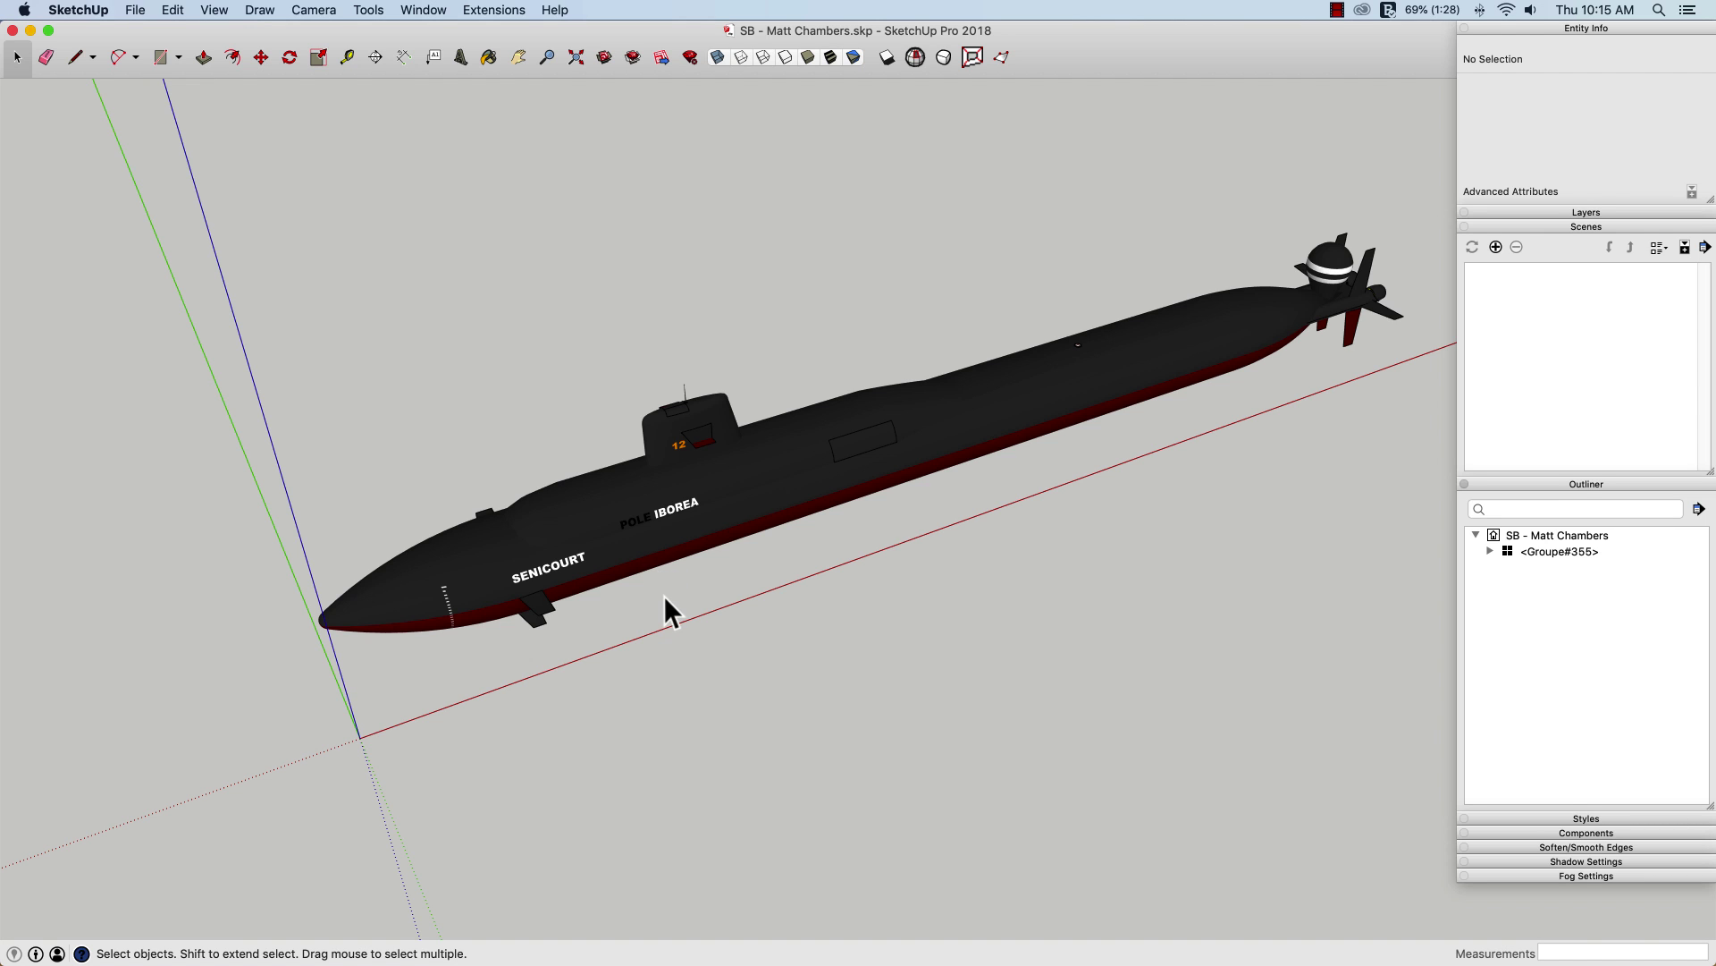
{"action": "middle_click_drag", "start_coordinate": [692, 607], "coordinate": [671, 636]}
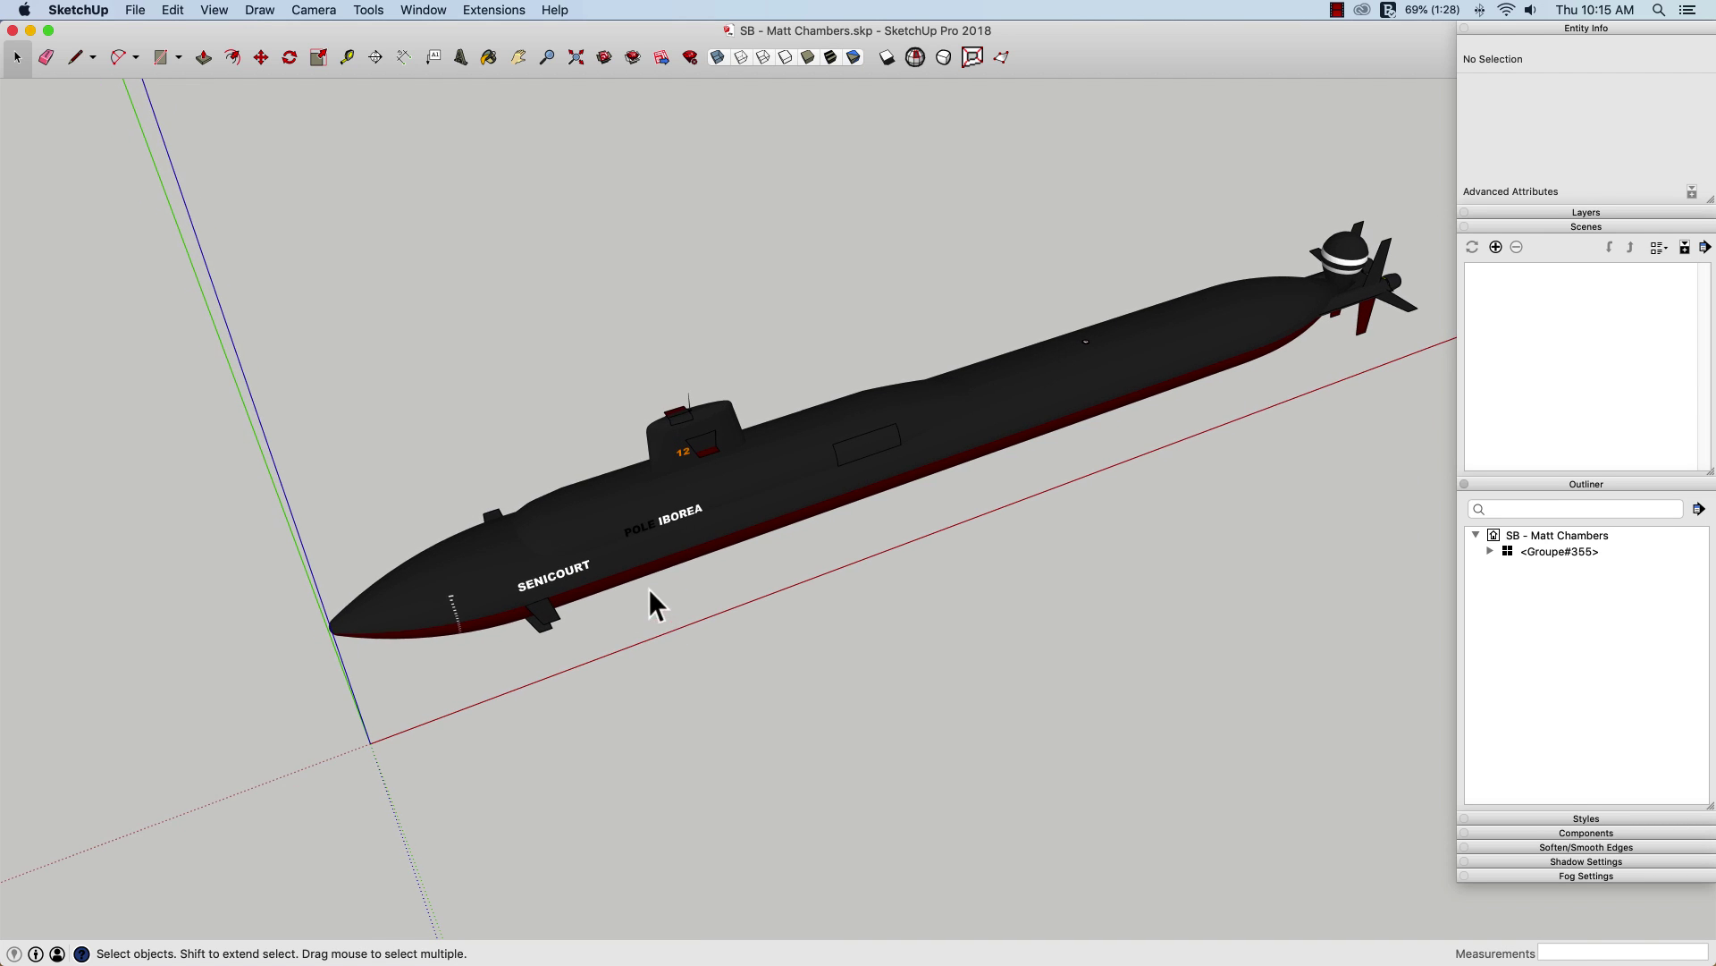
{"action": "middle_click_drag", "start_coordinate": [640, 581], "coordinate": [613, 480]}
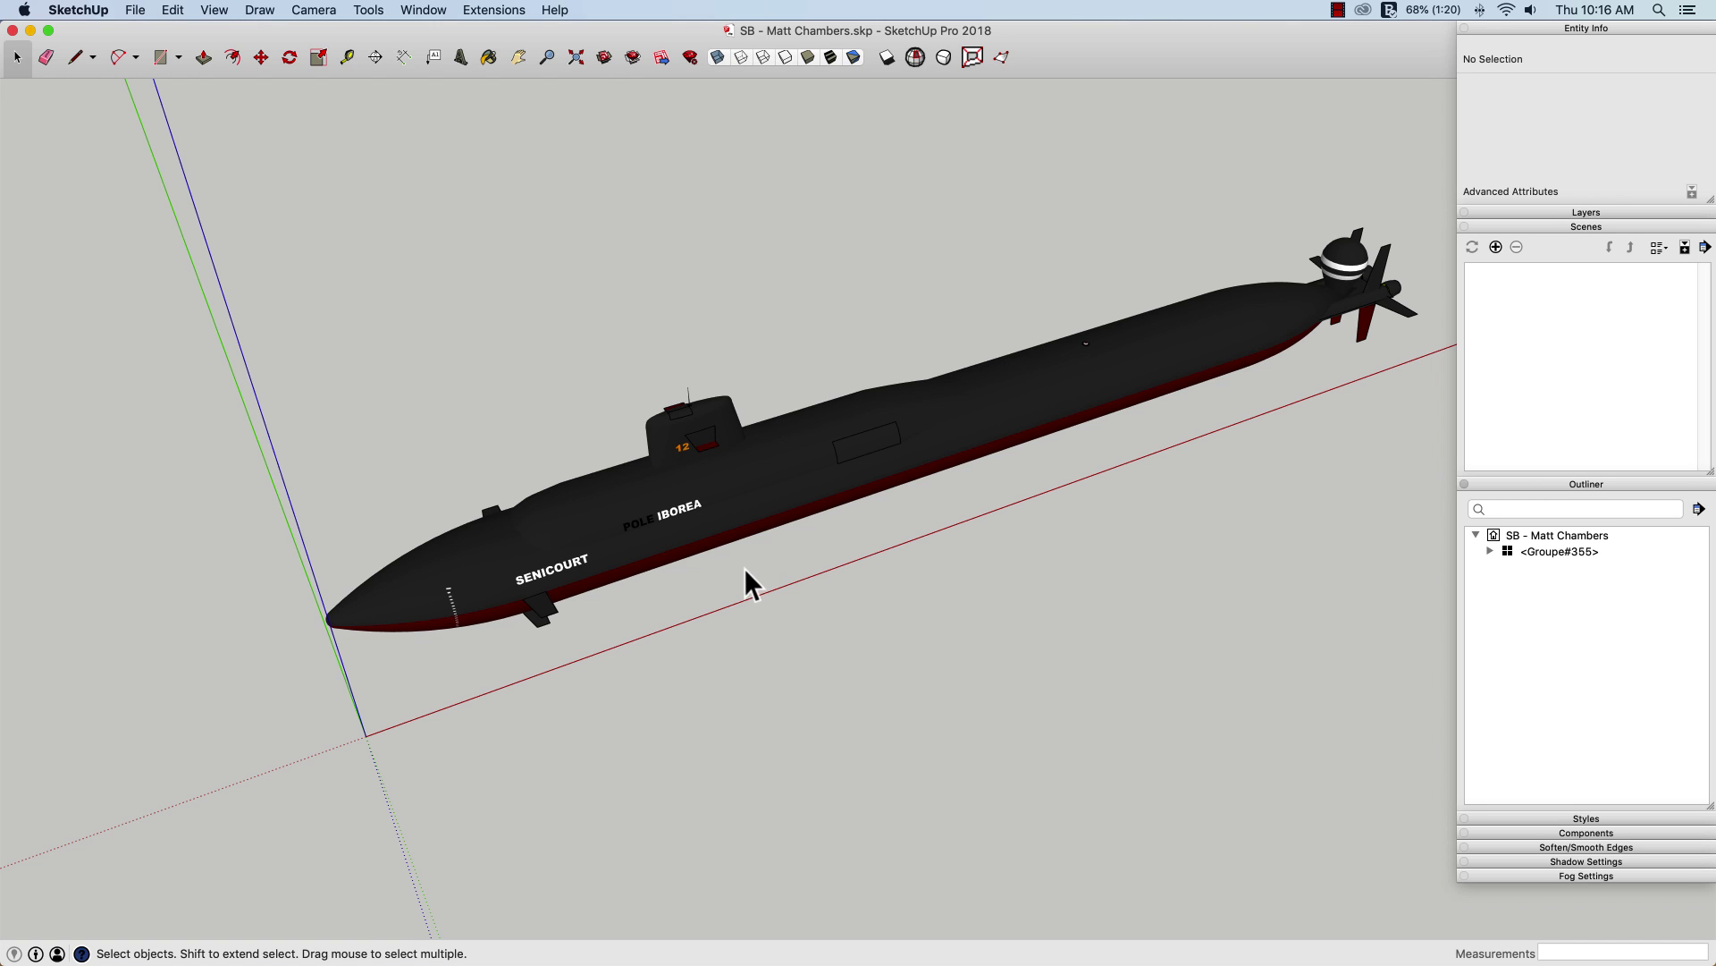
{"action": "middle_click_drag", "start_coordinate": [743, 567], "coordinate": [720, 613]}
{"action": "key", "text": "r"}
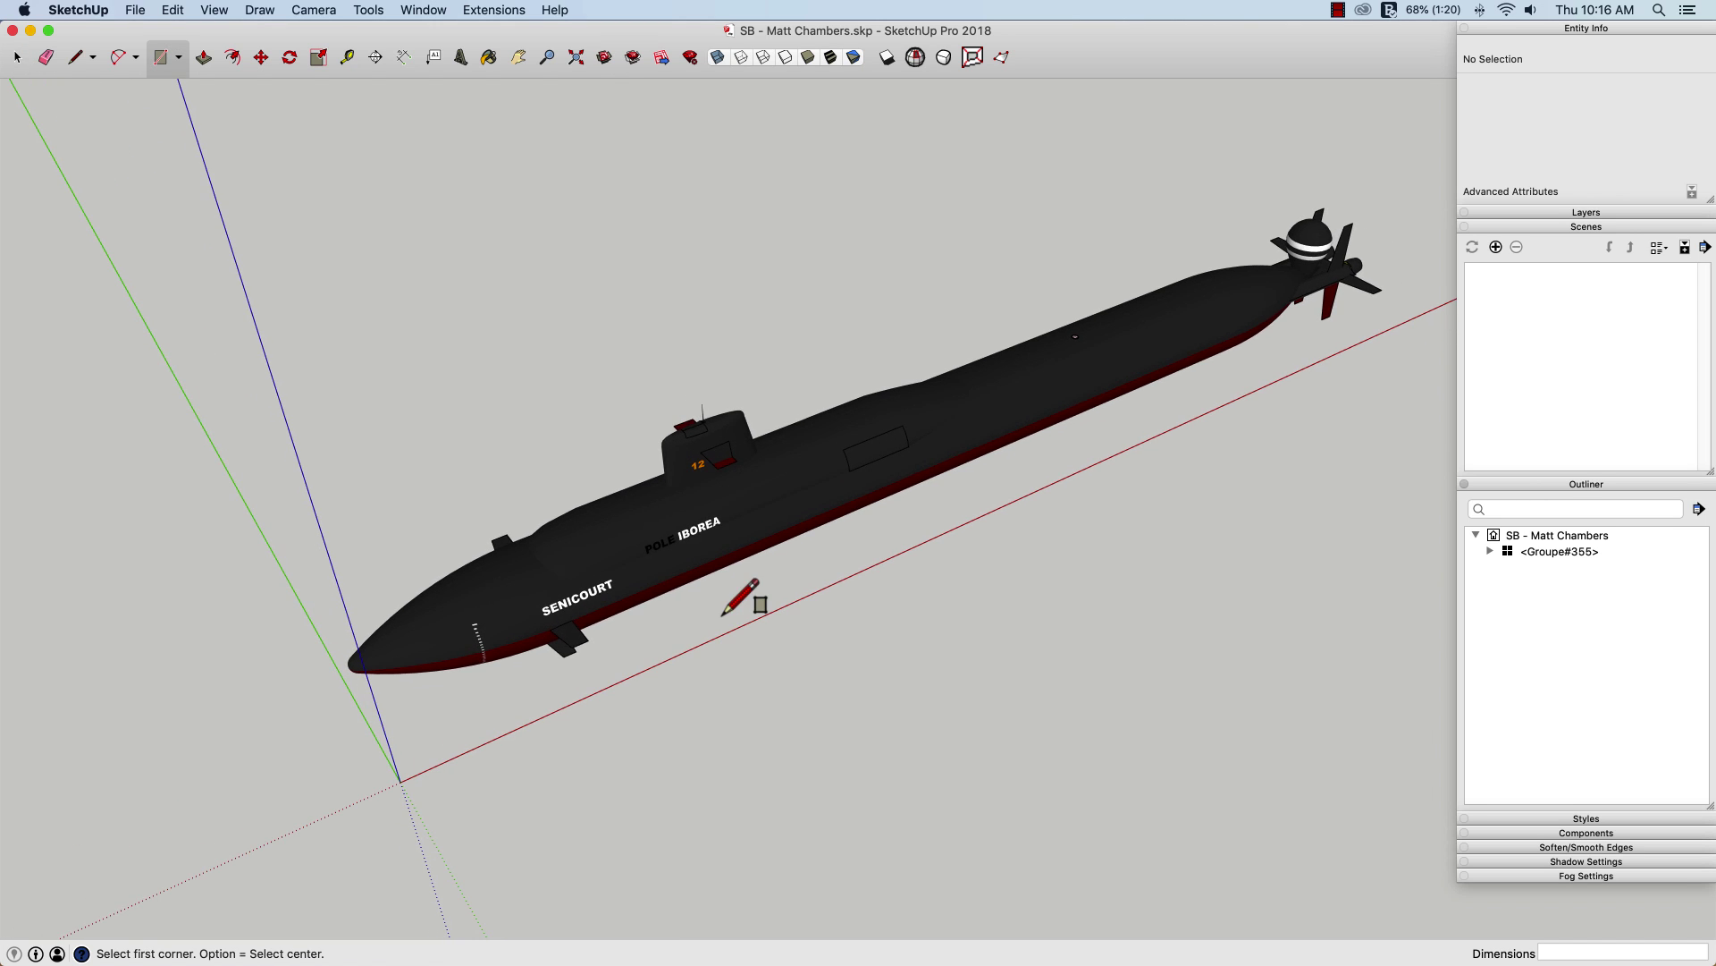
{"action": "left_click", "coordinate": [717, 672]}
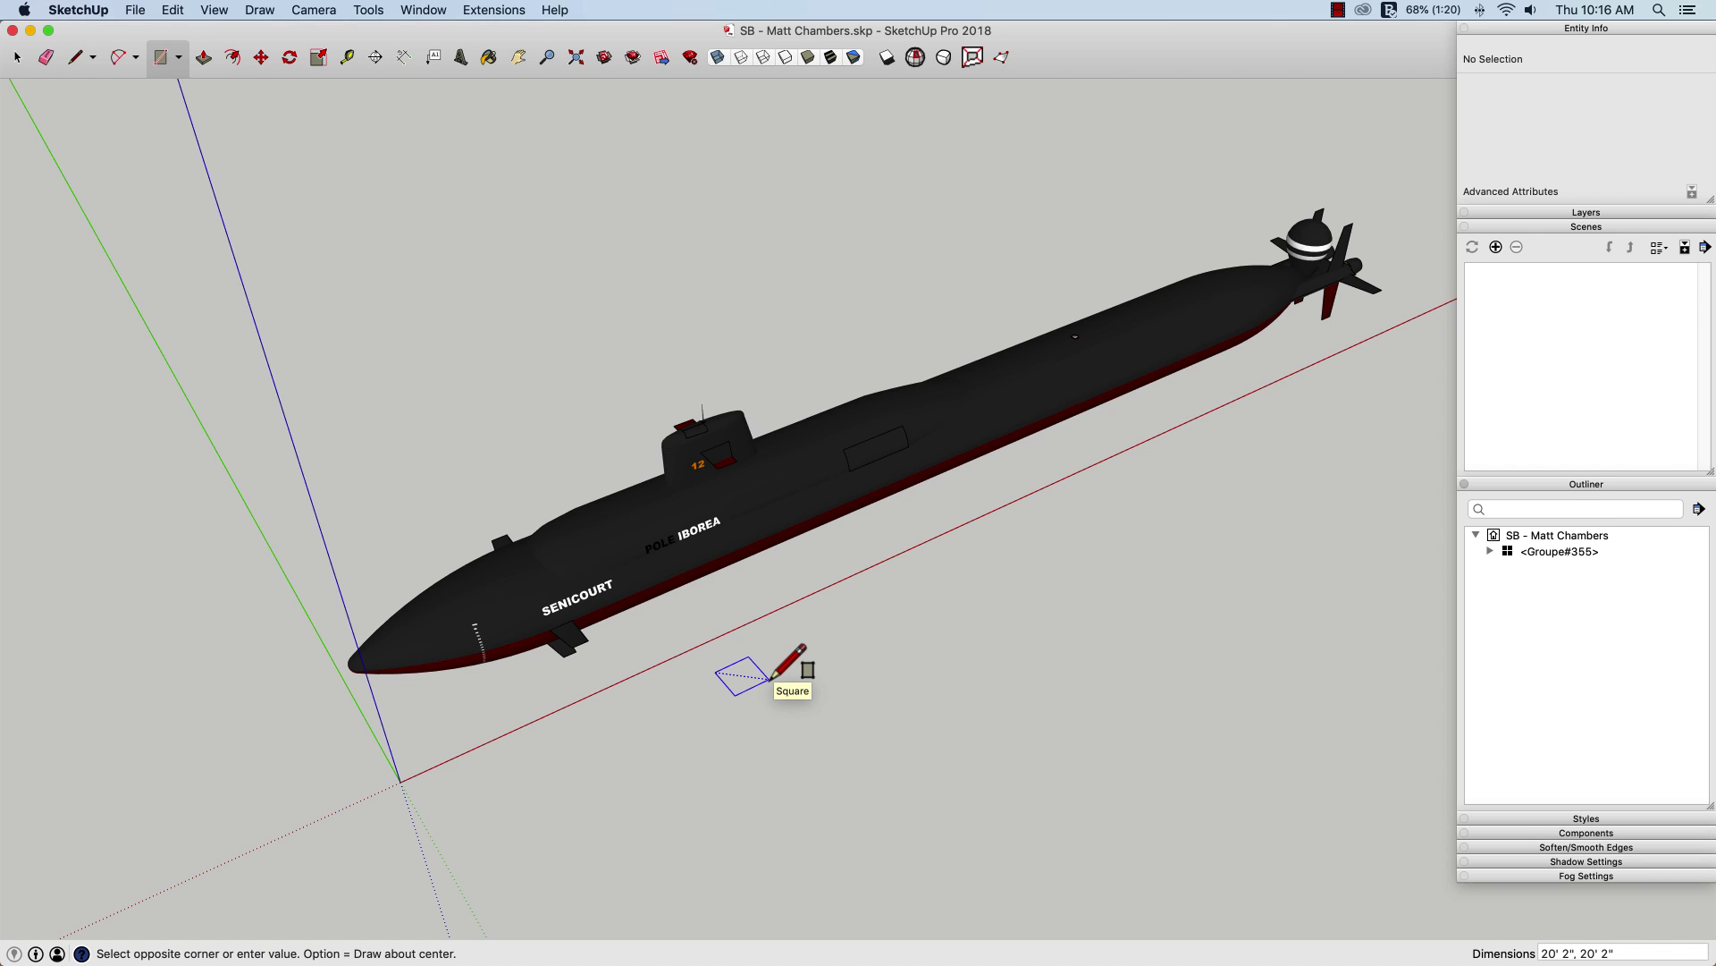
{"action": "type", "text": "20'"}
{"action": "key", "text": "Return"}
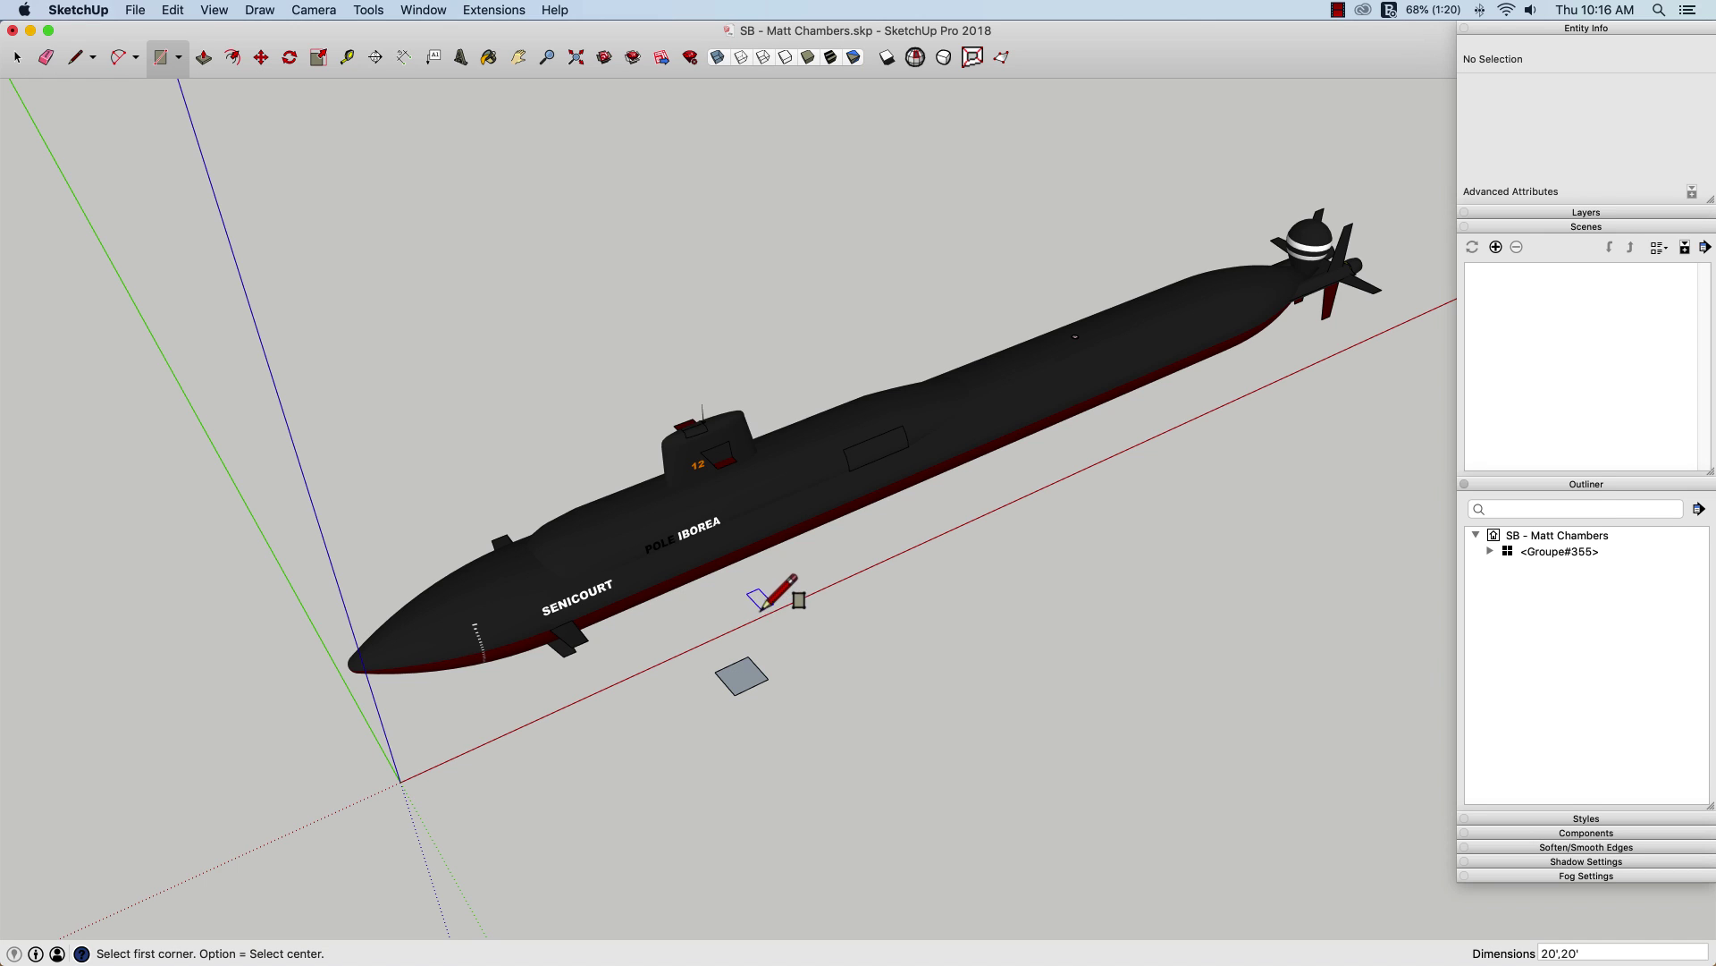
Push/Pull the 20' square up into a cube and select the whole cube
{"action": "key", "text": "p"}
{"action": "left_click", "coordinate": [742, 684]}
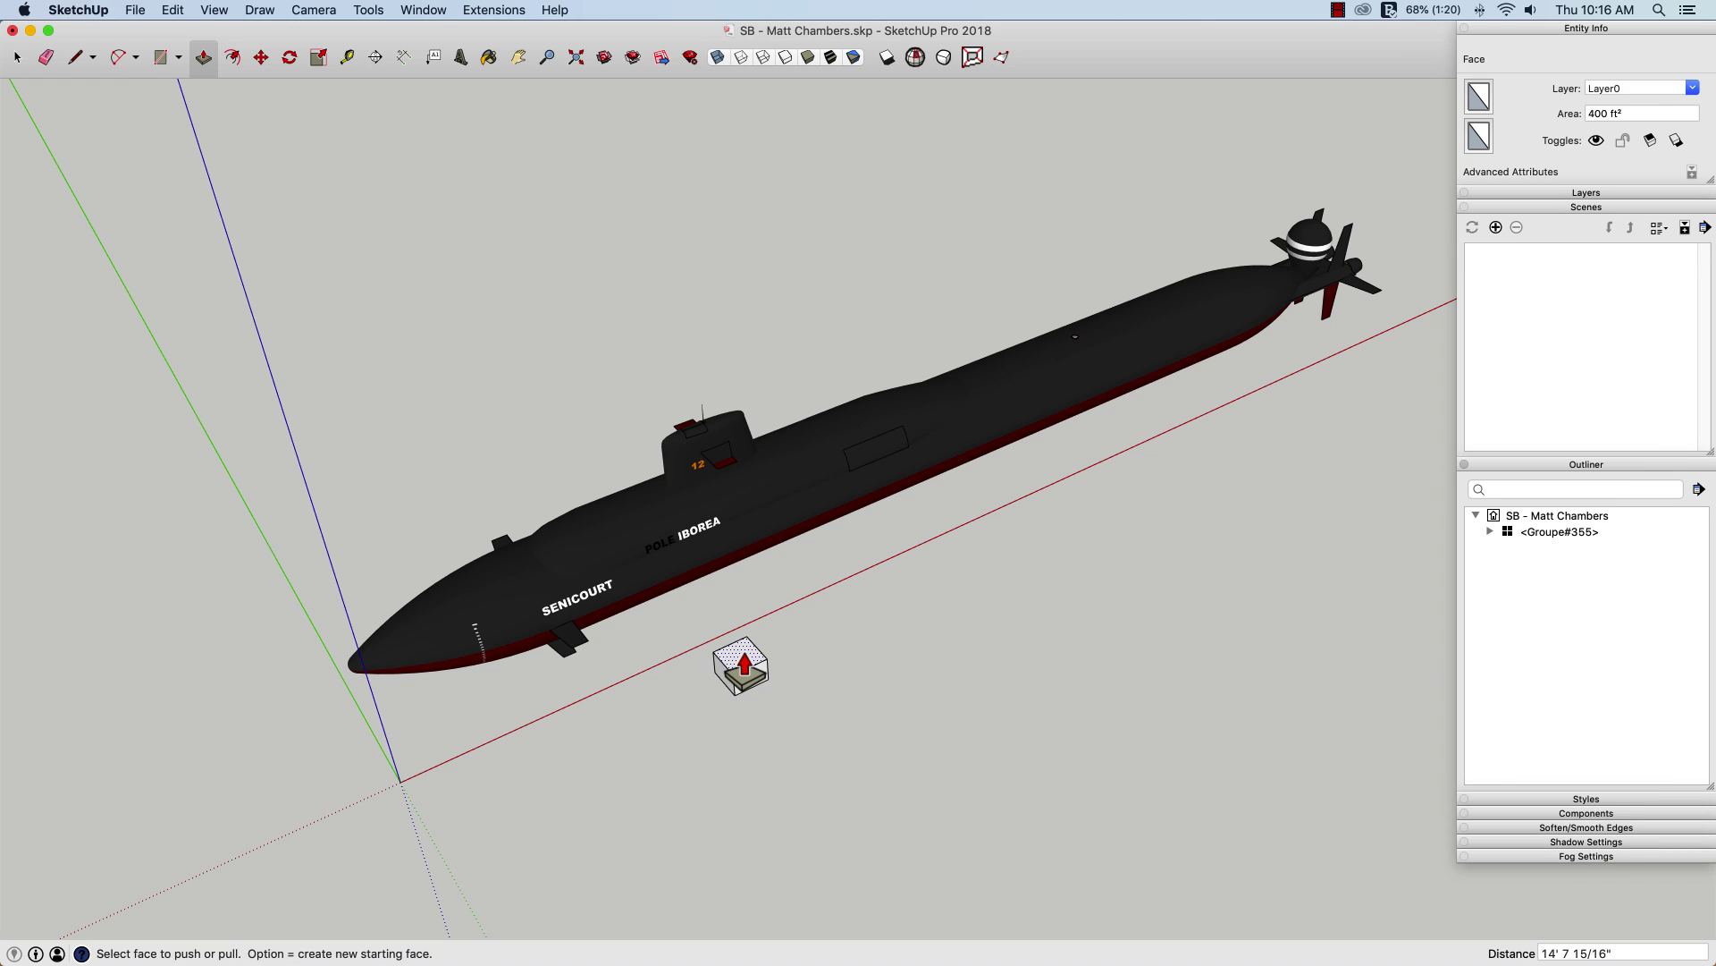
{"action": "left_click", "coordinate": [745, 666]}
{"action": "left_click", "coordinate": [751, 679]}
{"action": "key", "text": "space"}
{"action": "triple_click", "coordinate": [749, 683]}
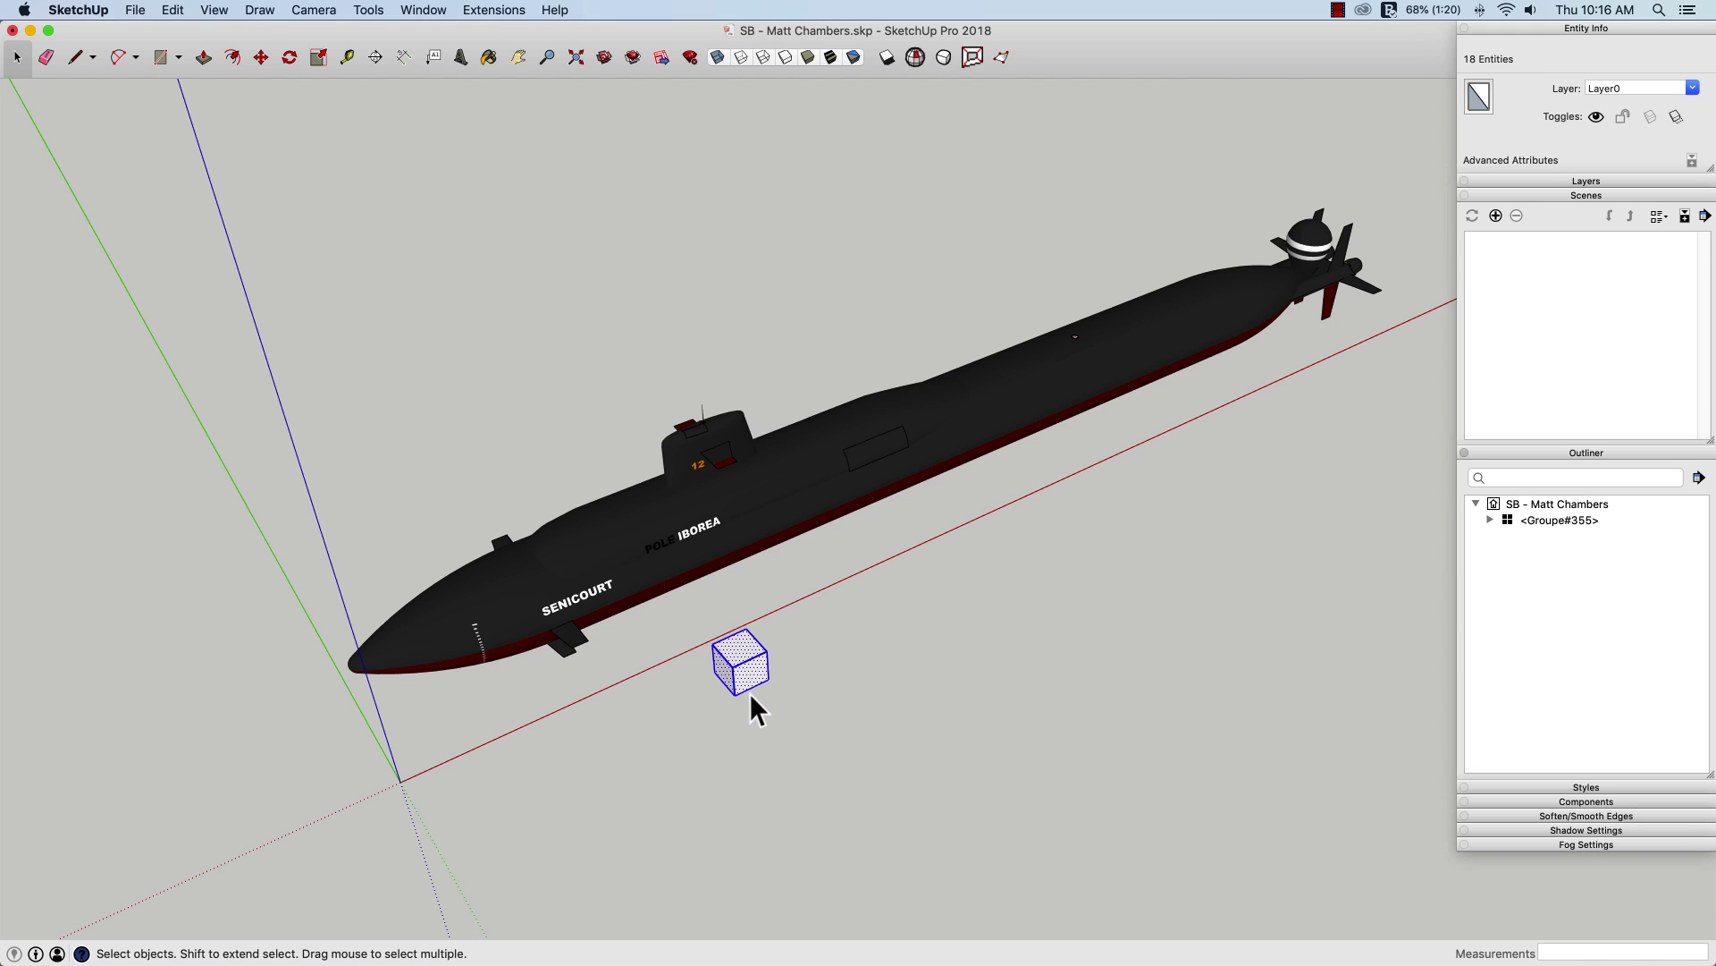
Place a copy of the cube far along the red axis
{"action": "key", "text": "m"}
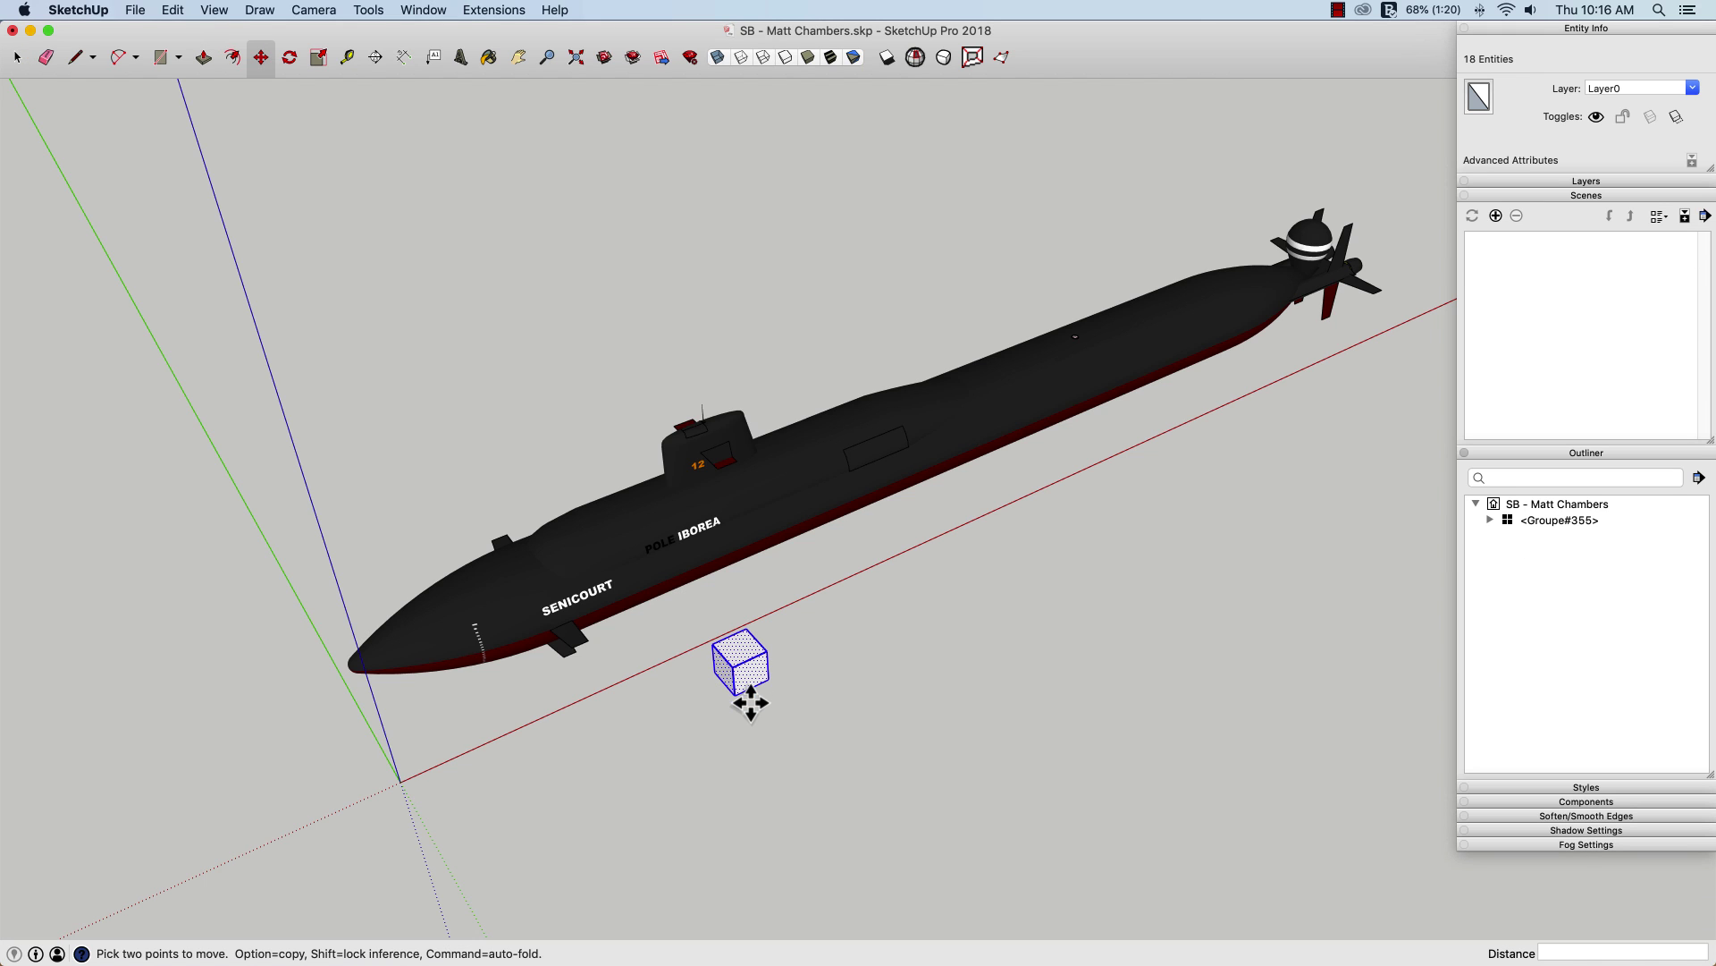
{"action": "left_click", "coordinate": [751, 703]}
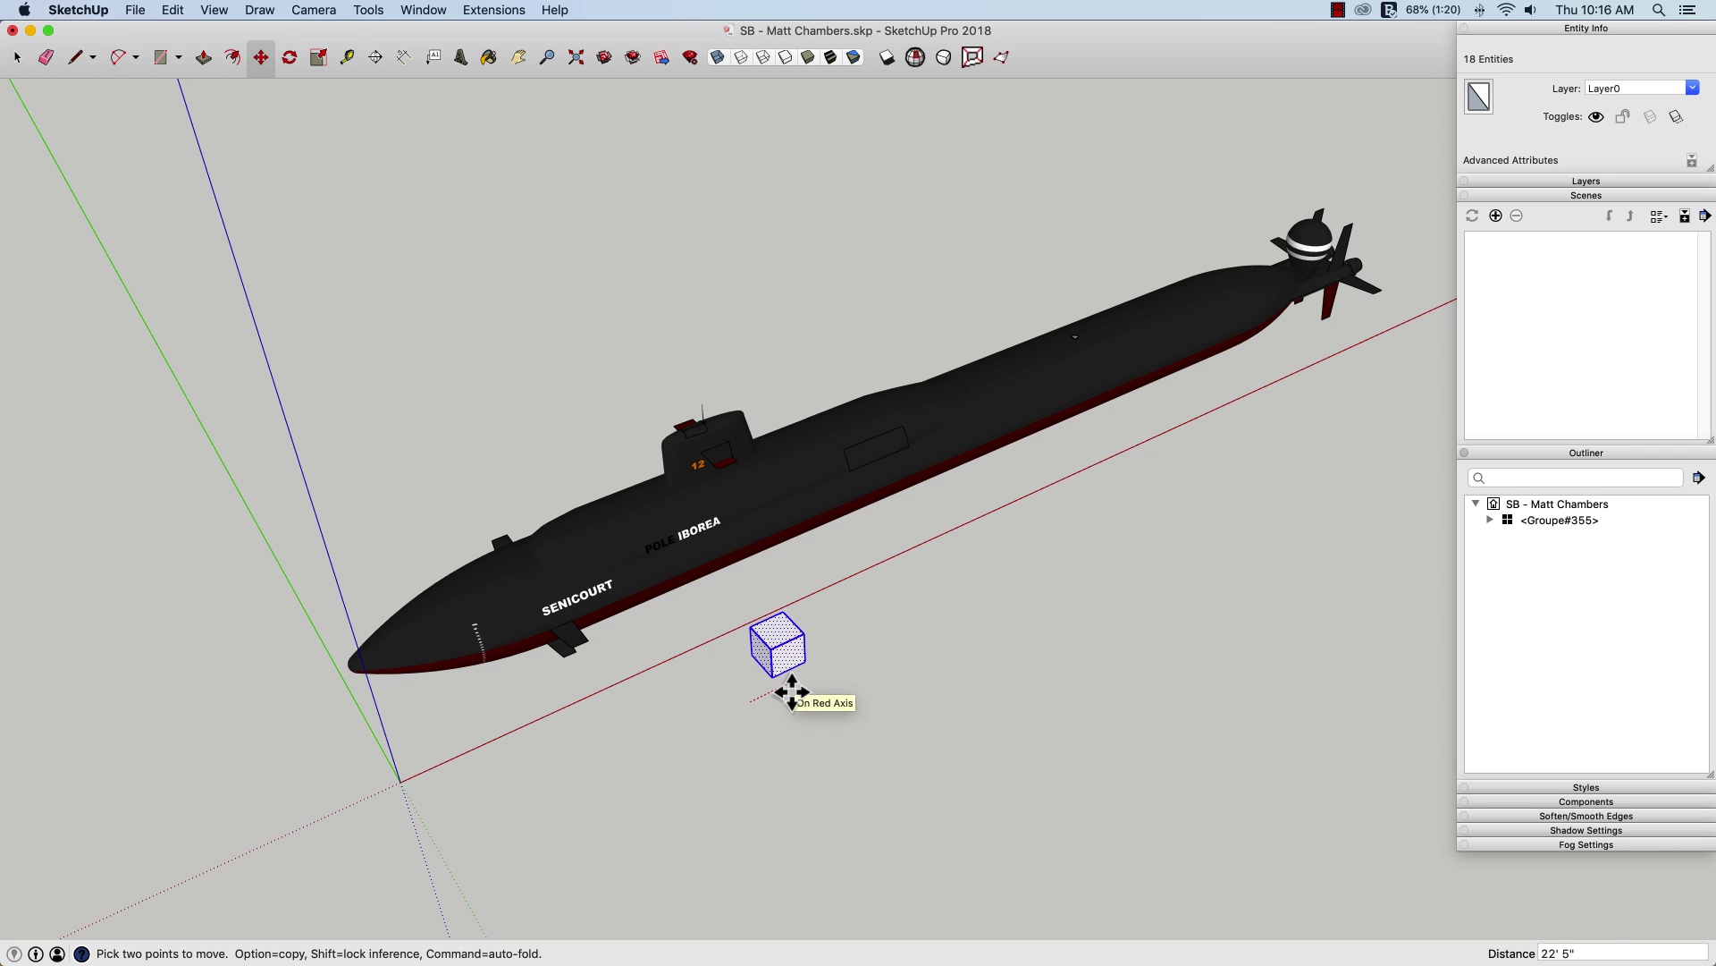
{"action": "key", "text": "alt"}
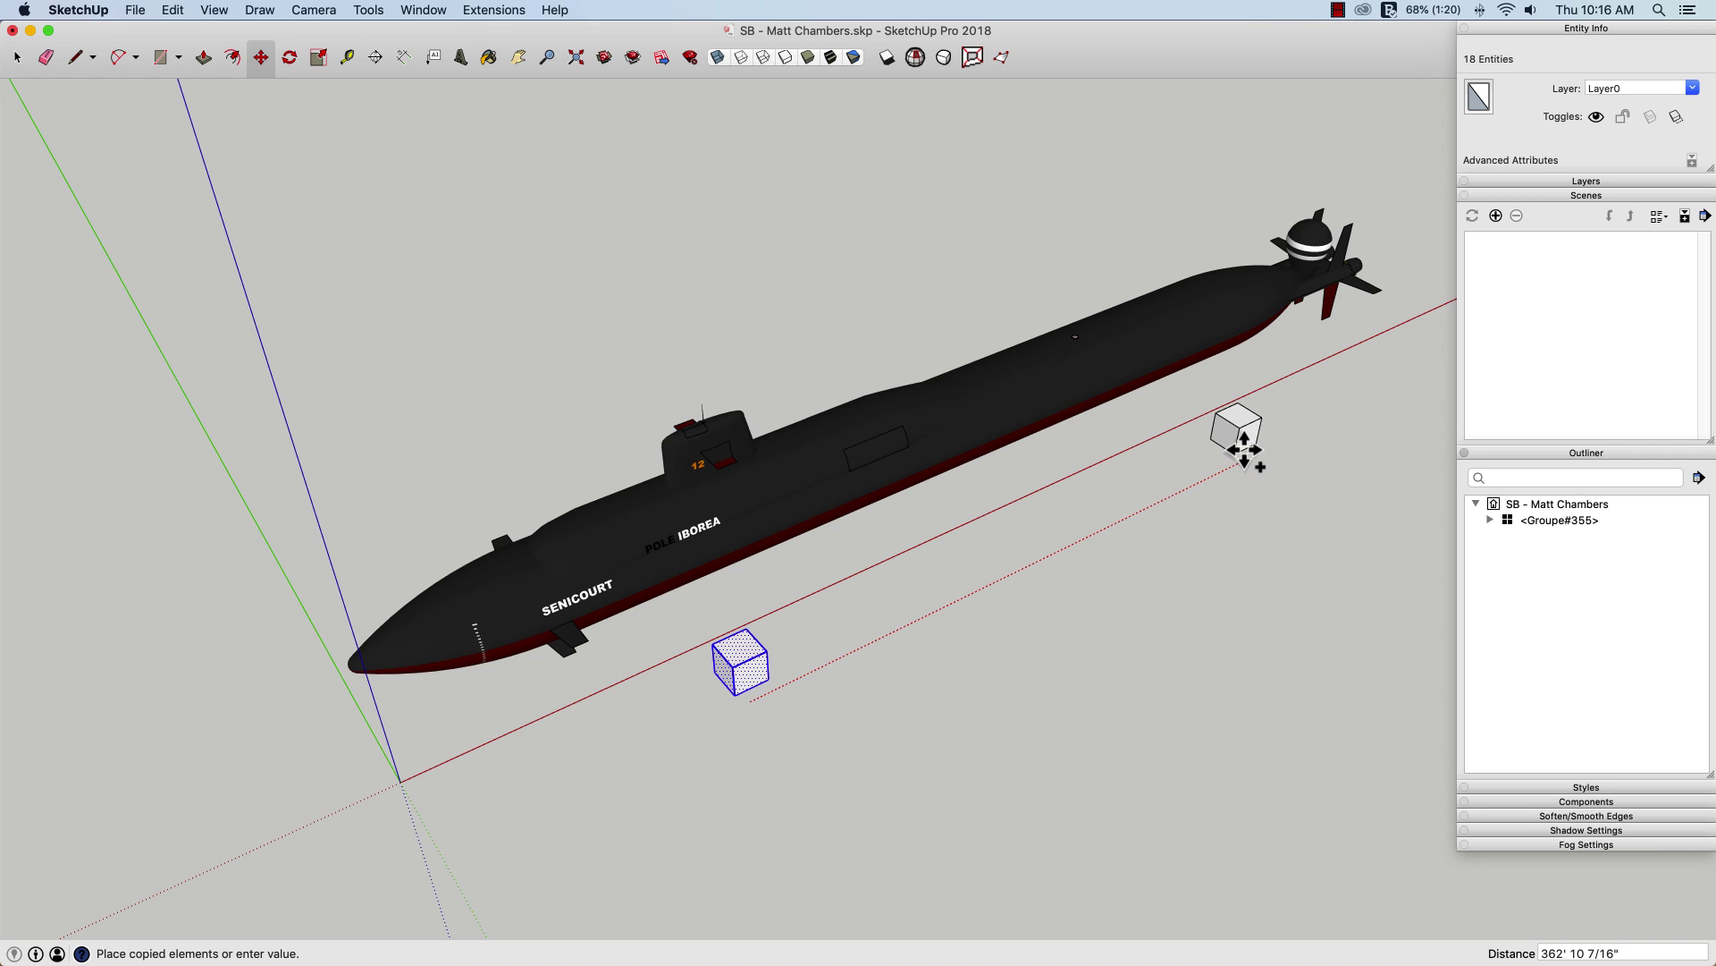
{"action": "left_click", "coordinate": [1244, 450]}
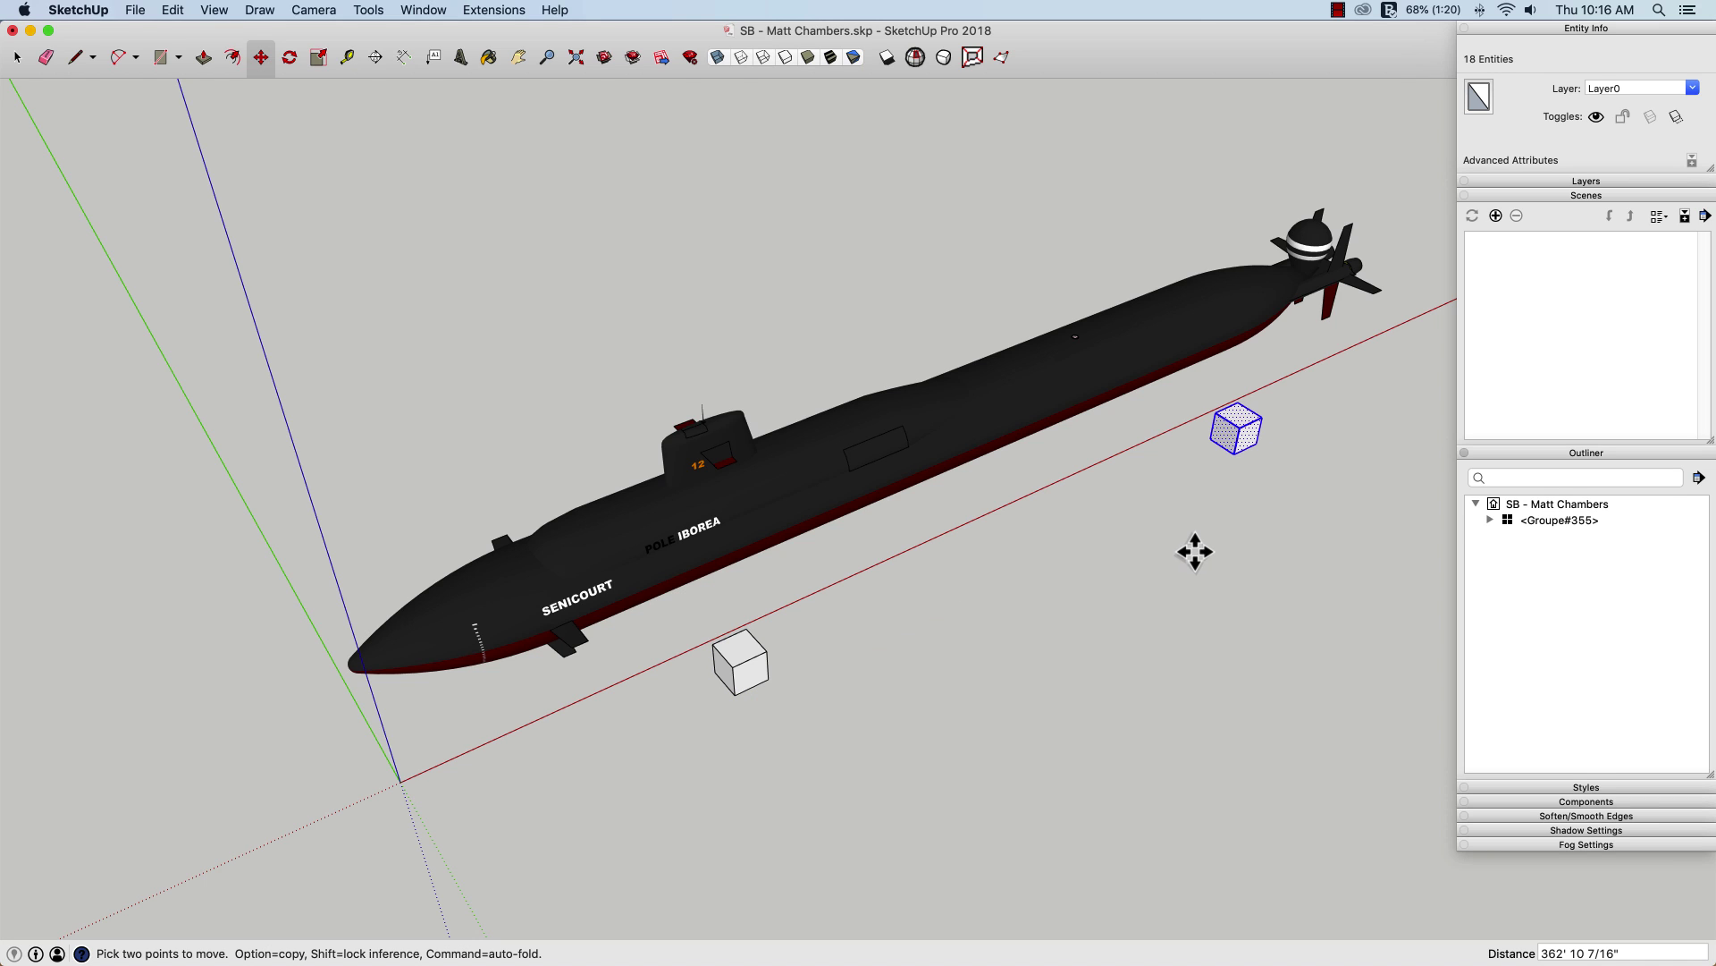
{"action": "key", "text": "space"}
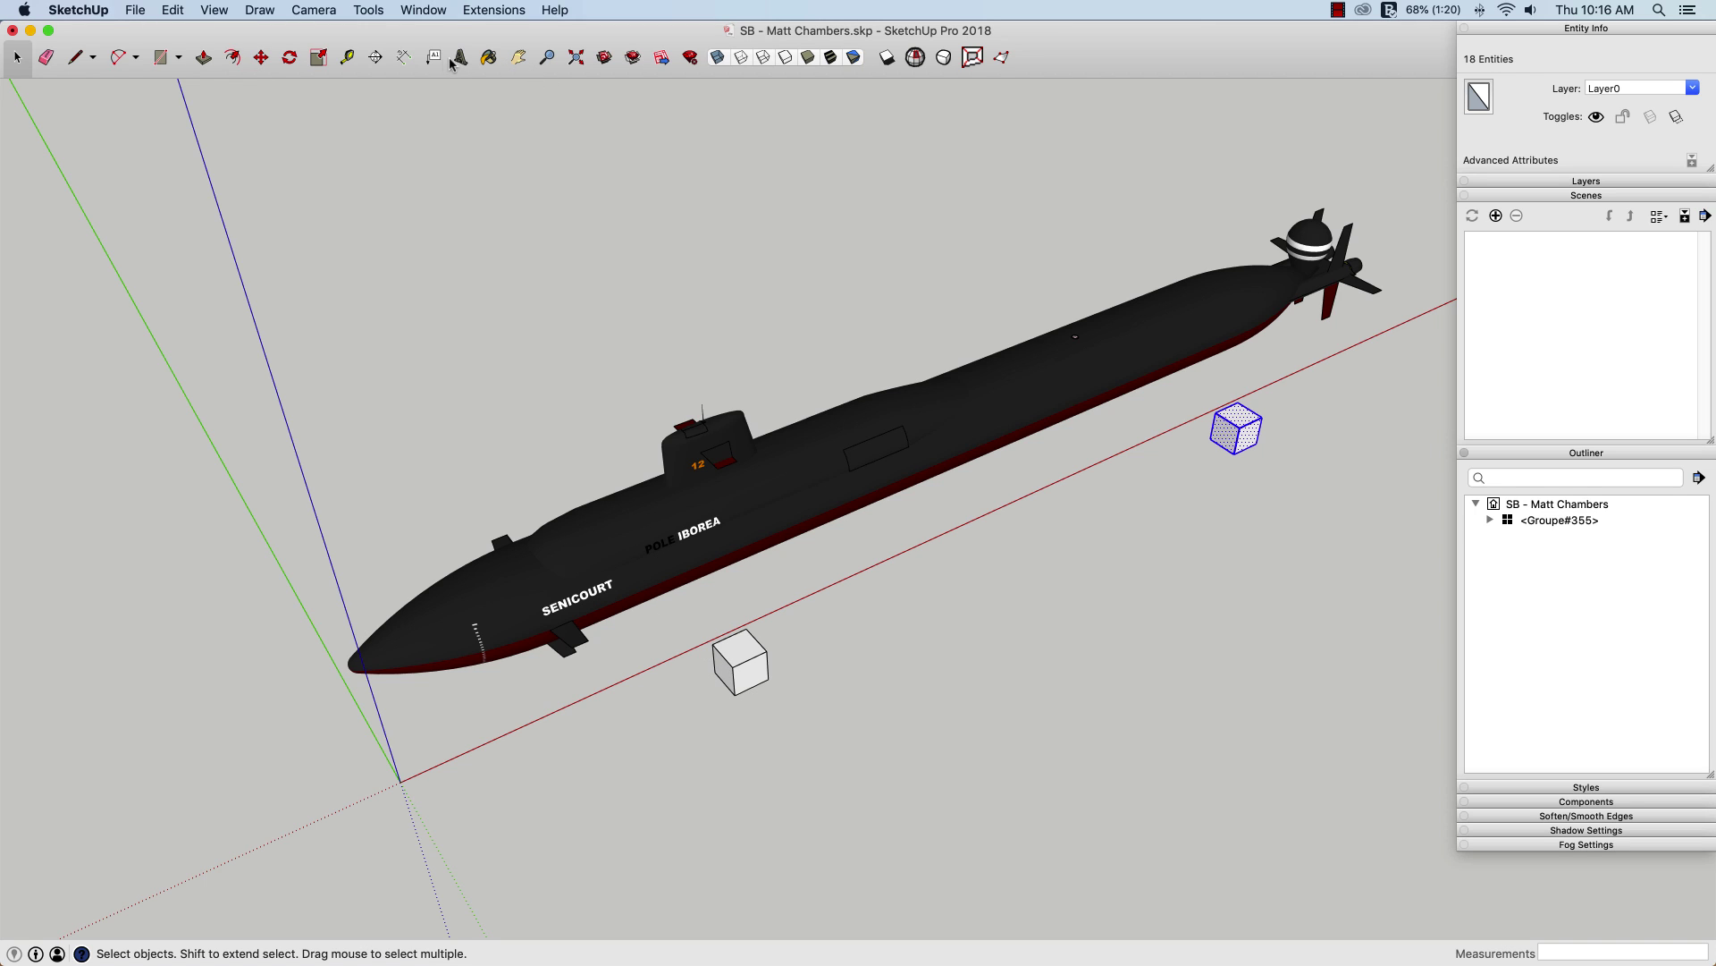
Place section plane Section 1 on the near cube's face, slicing off the submarine's bow
{"action": "left_click", "coordinate": [375, 58]}
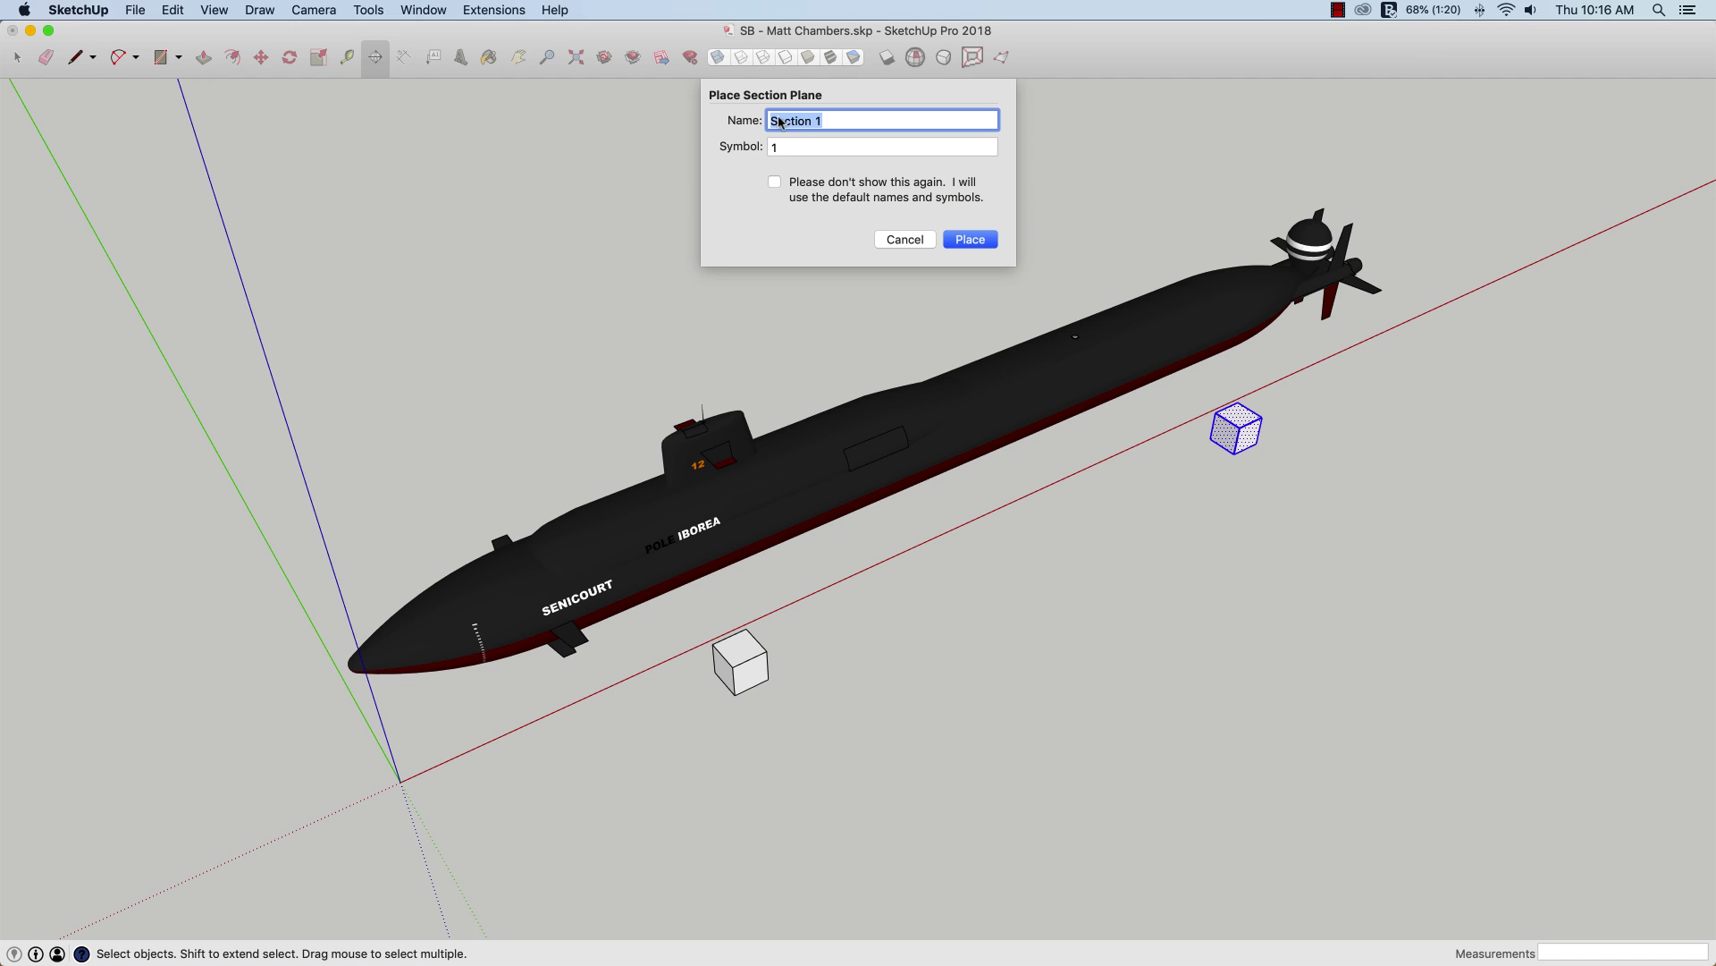
{"action": "left_click", "coordinate": [971, 240]}
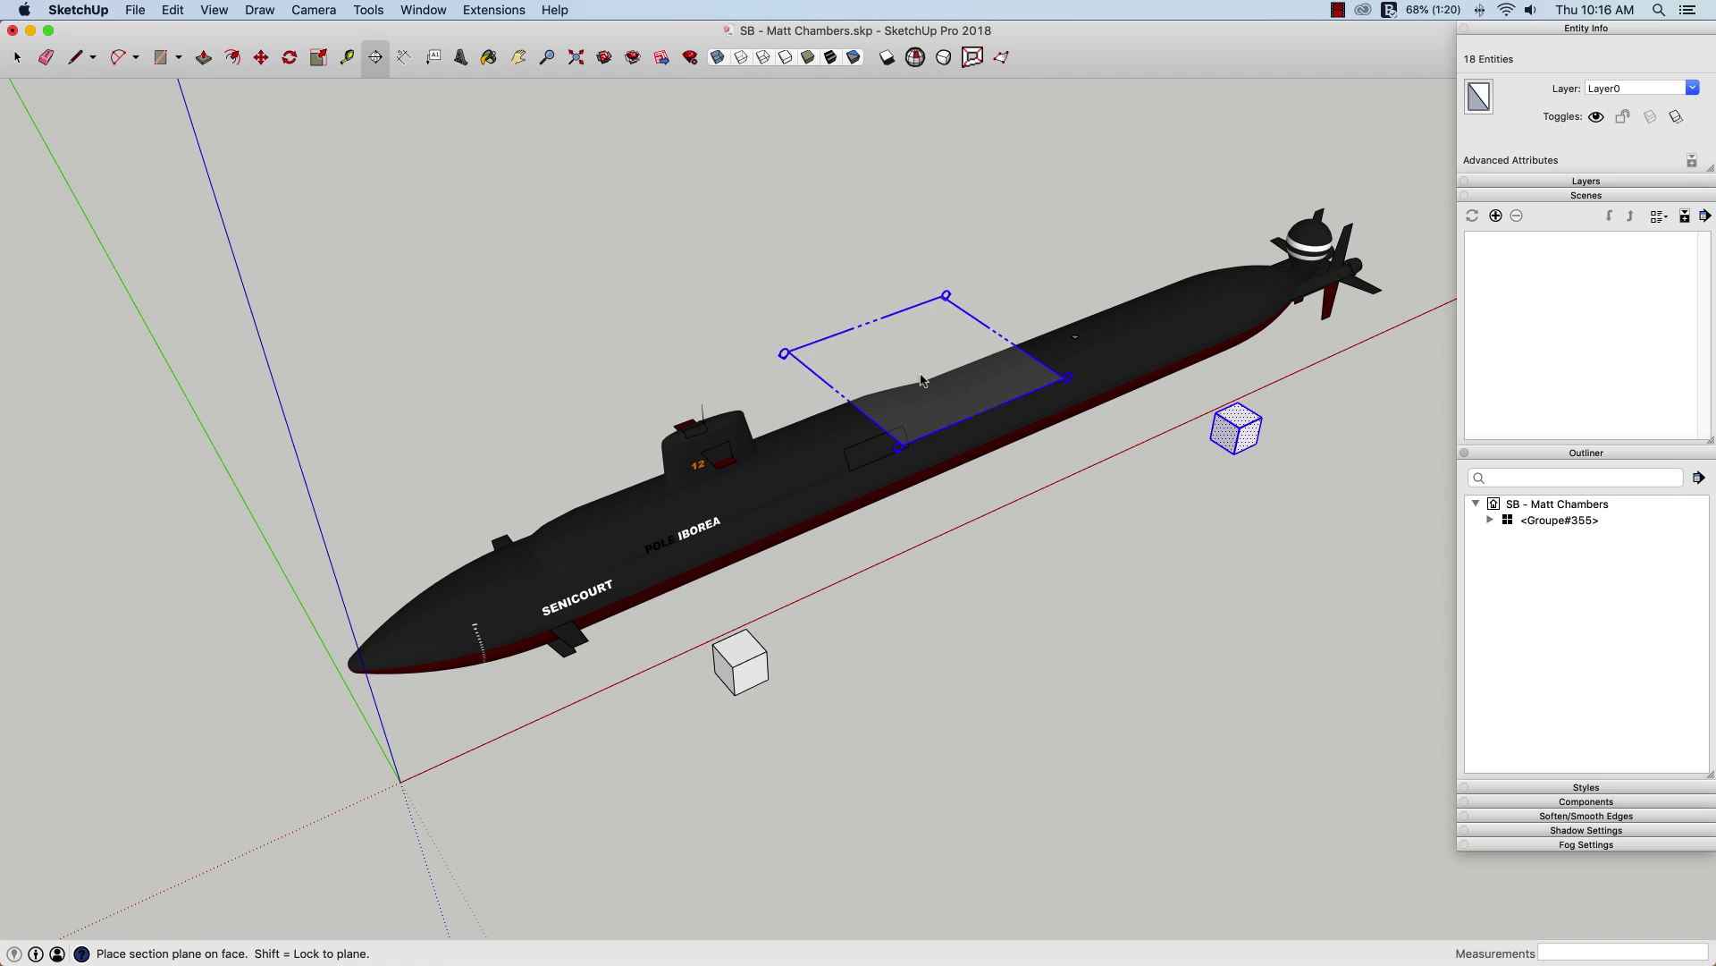
{"action": "left_click", "coordinate": [723, 677]}
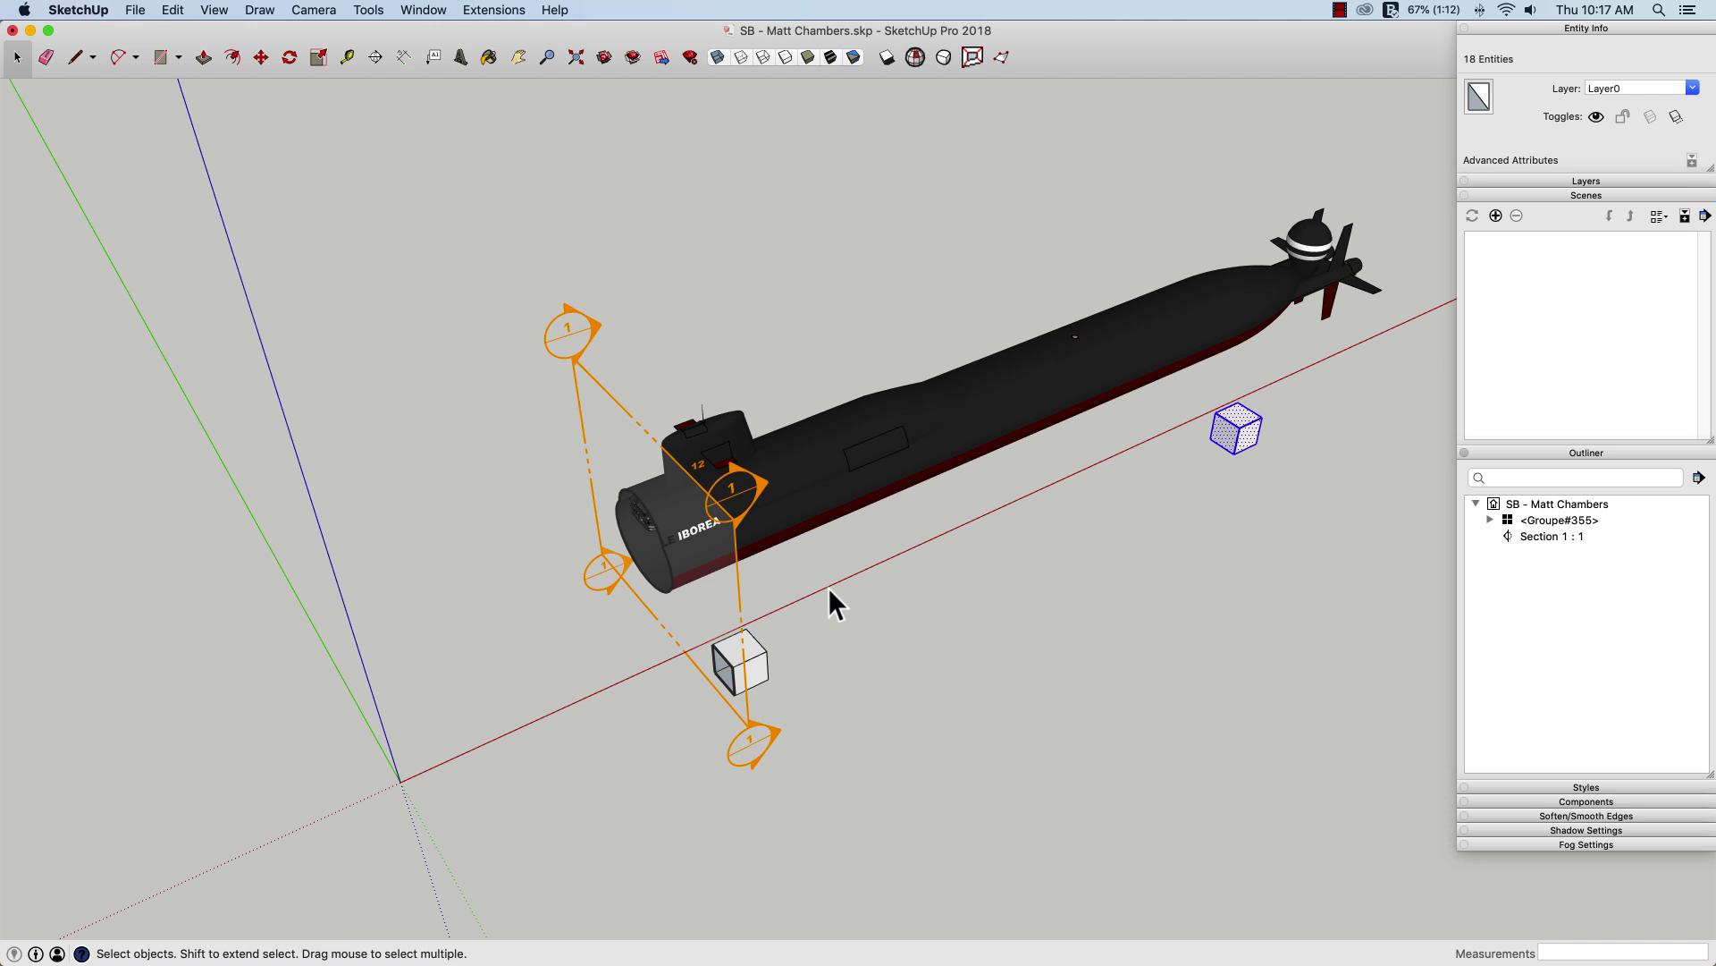
{"action": "middle_click_drag", "start_coordinate": [830, 587], "coordinate": [935, 525]}
{"action": "middle_click_drag", "start_coordinate": [787, 521], "coordinate": [498, 498]}
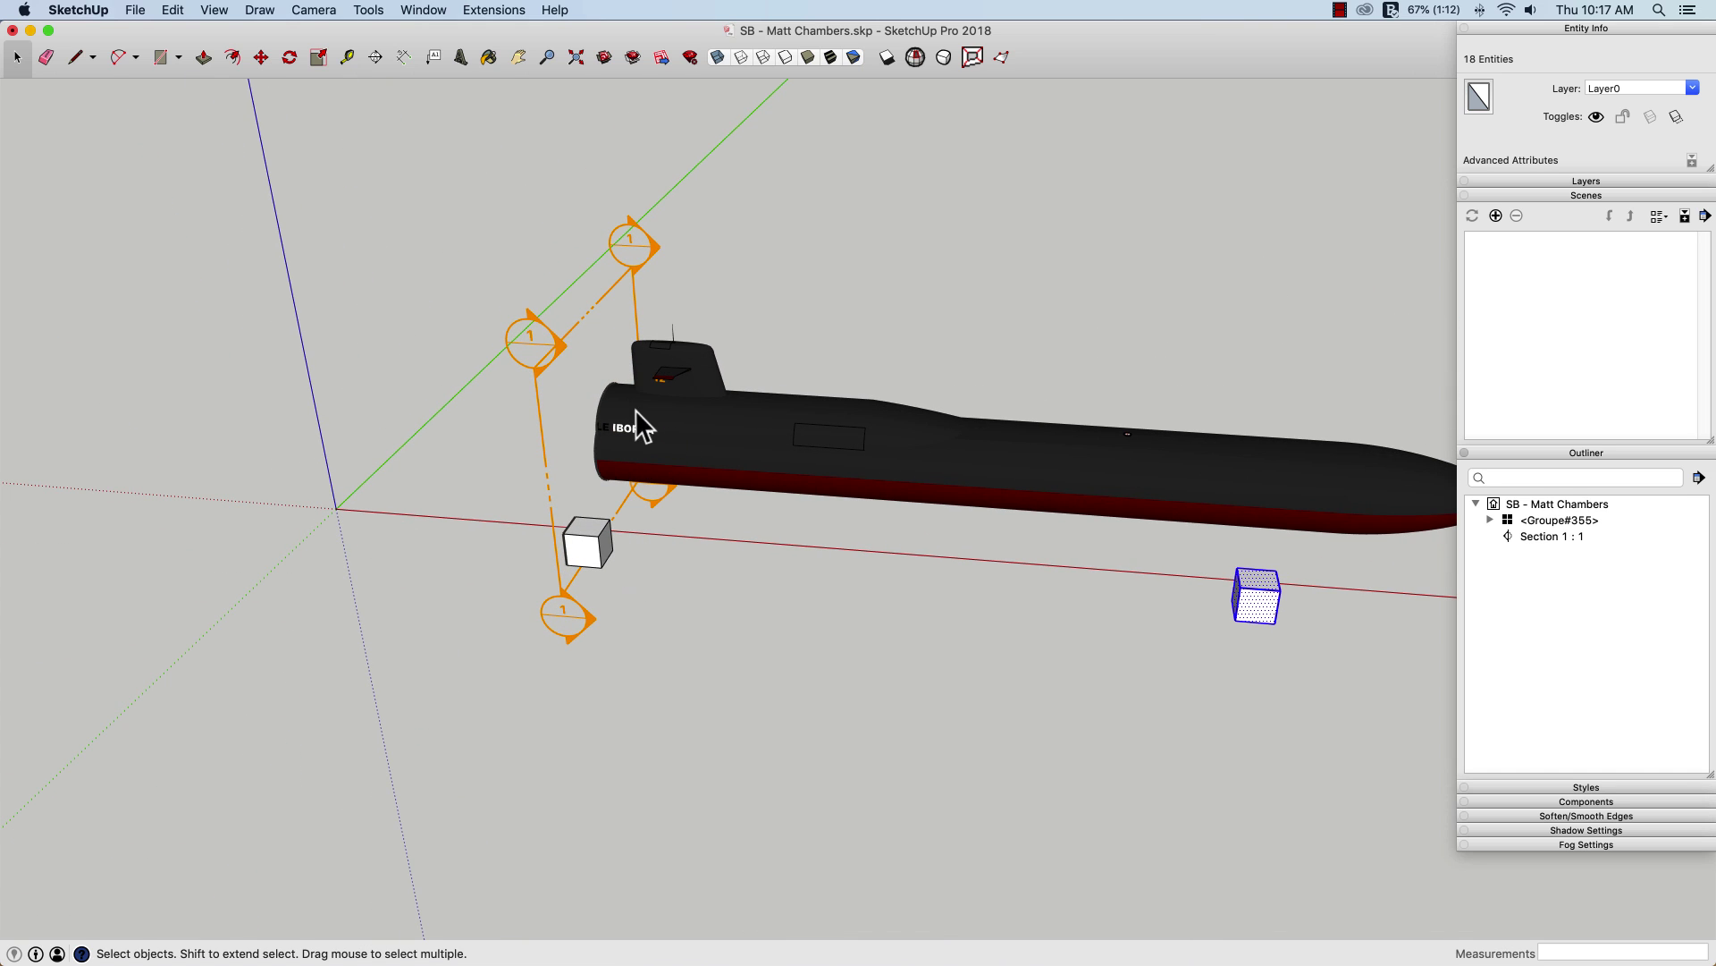
Inside the submarine component, place Section 2 at the near cube, leaving a thin hull ring
{"action": "left_click", "coordinate": [668, 451]}
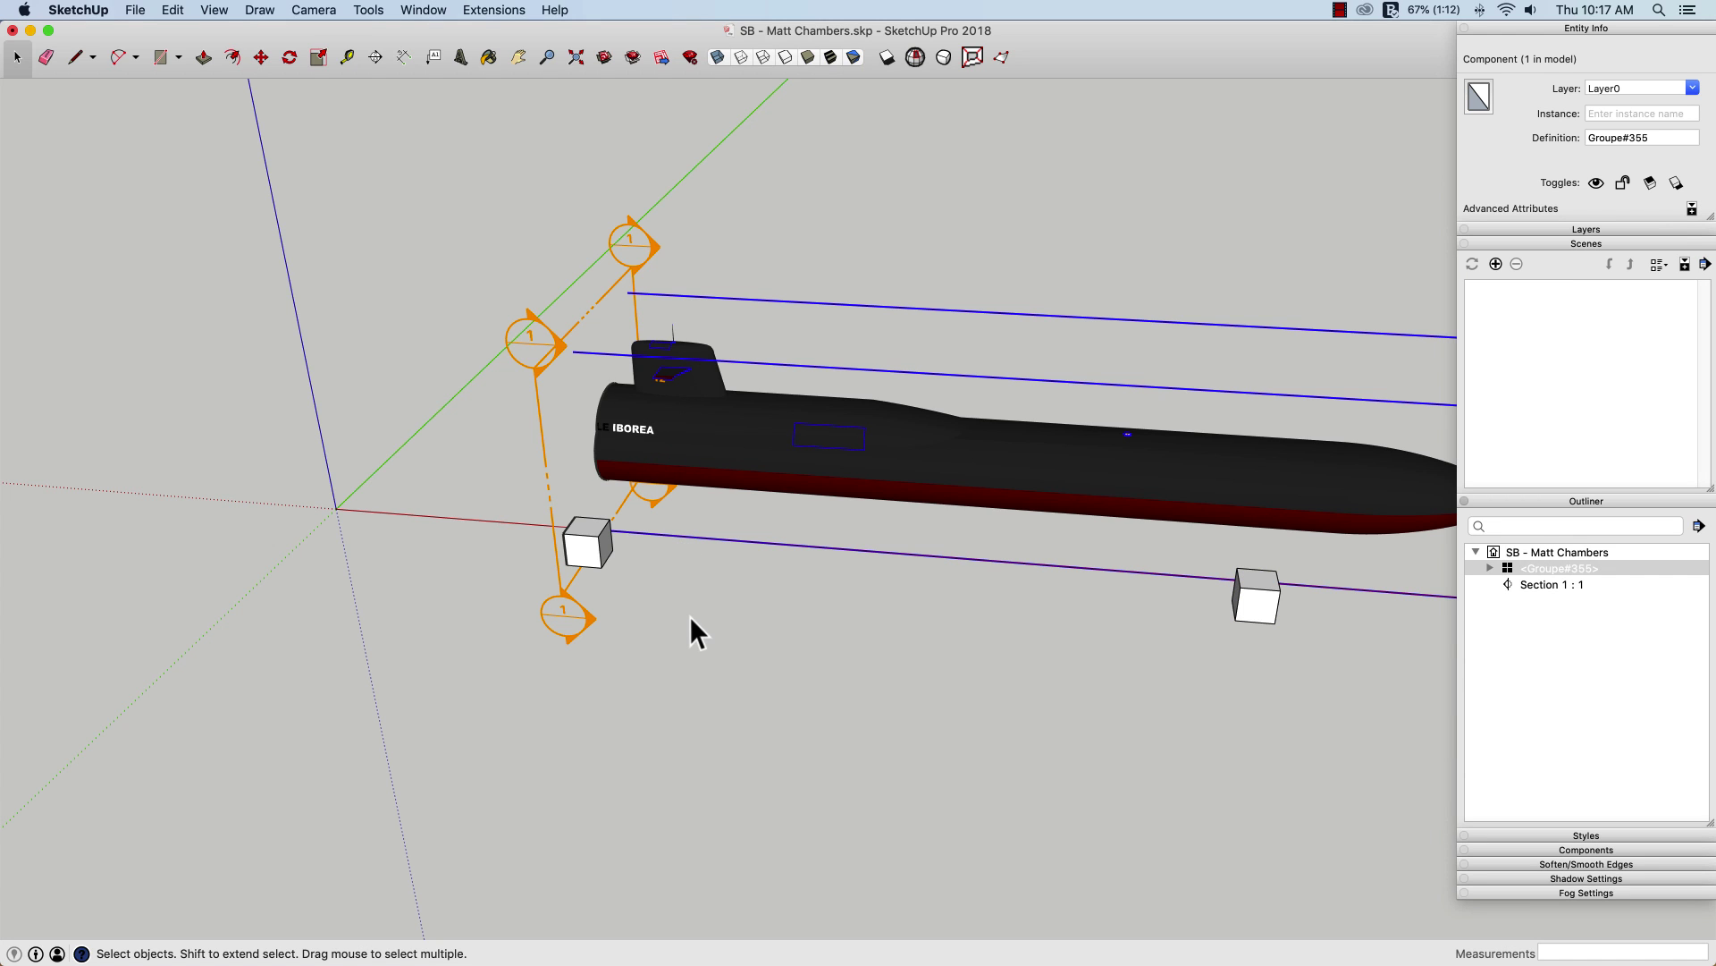
{"action": "double_click", "coordinate": [678, 443]}
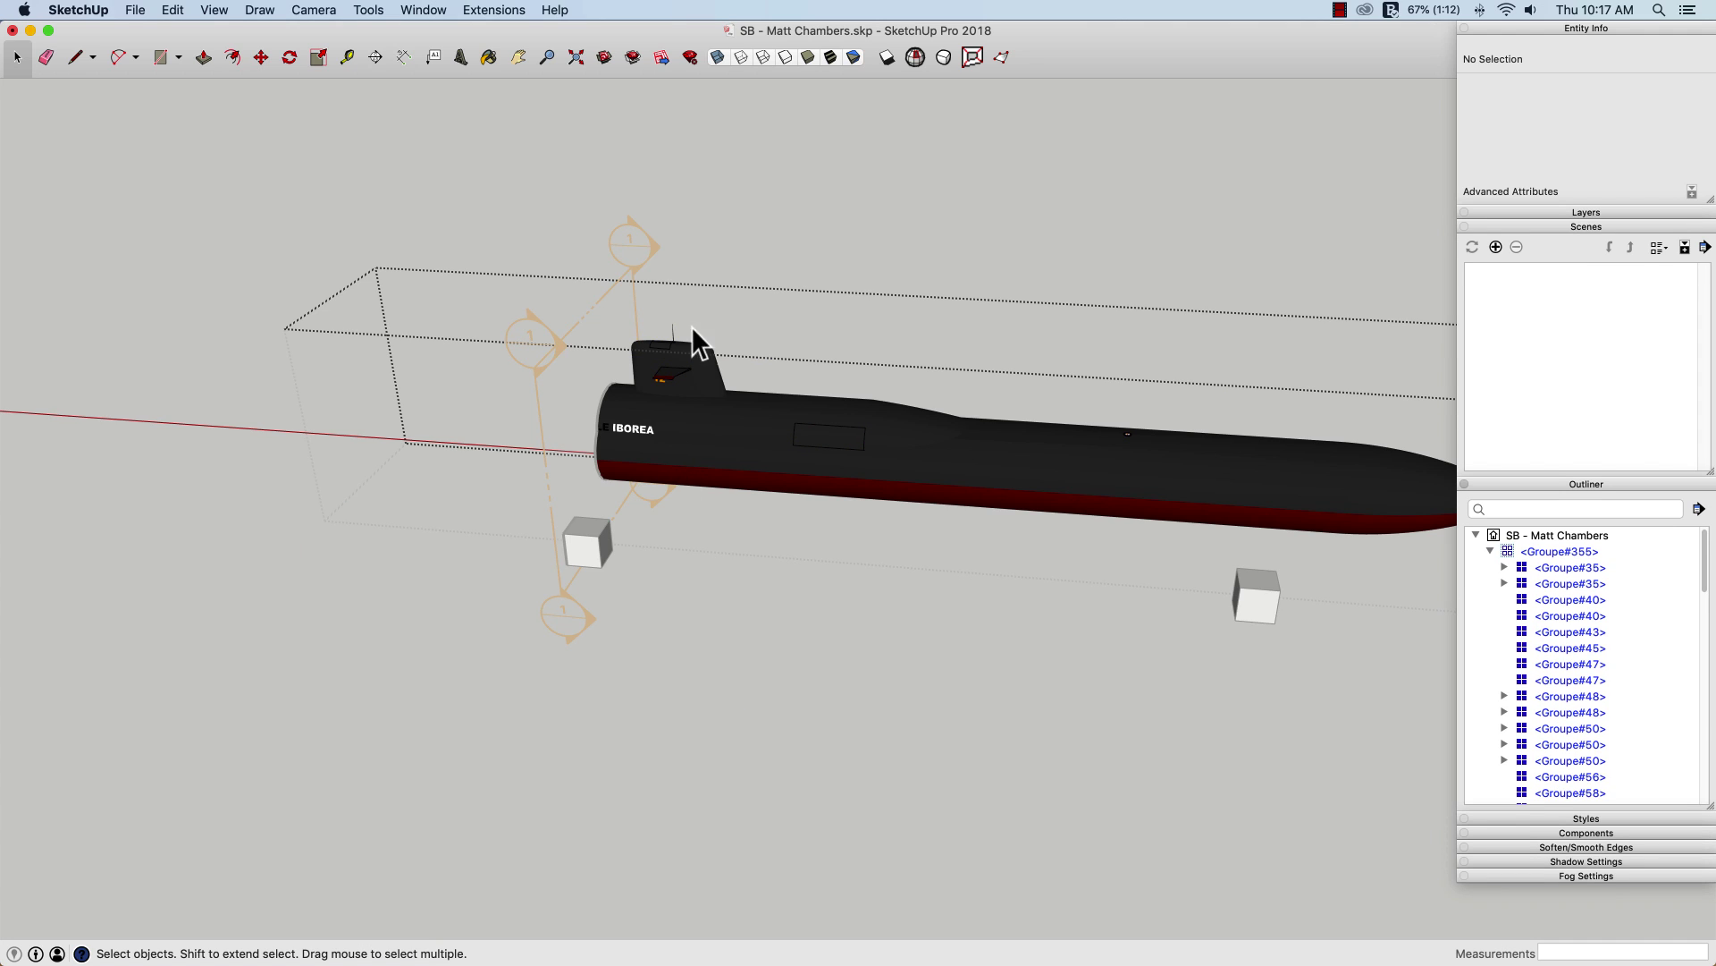
{"action": "left_click", "coordinate": [375, 57]}
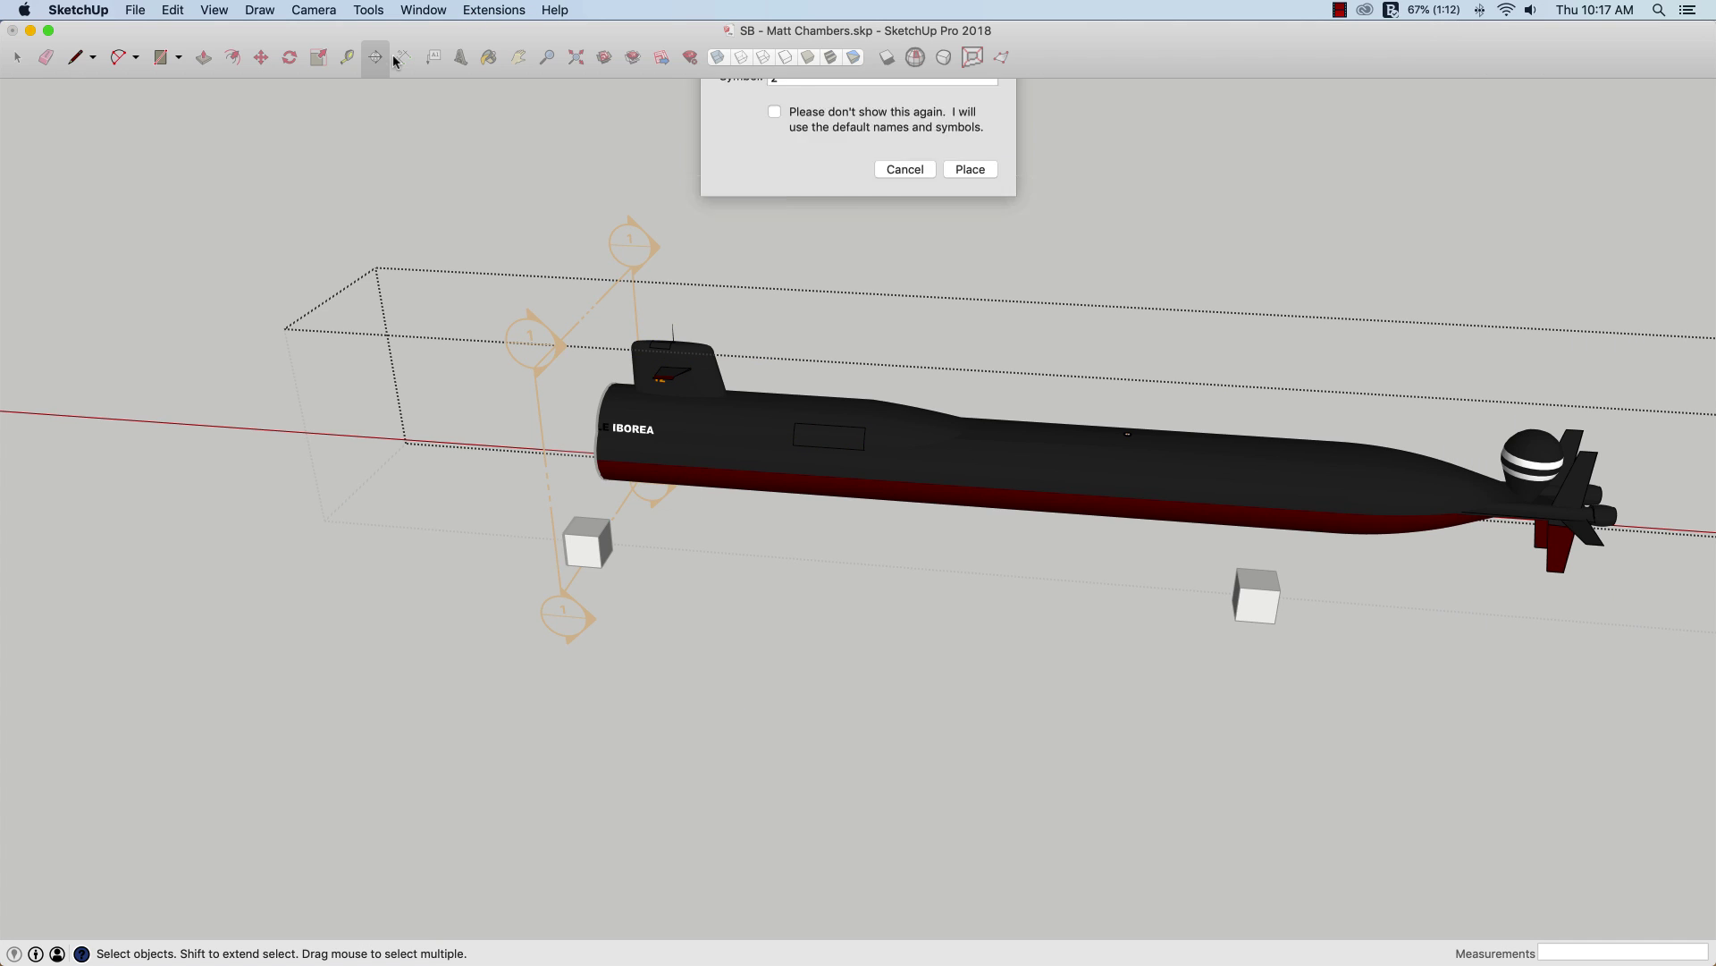
{"action": "left_click", "coordinate": [970, 239]}
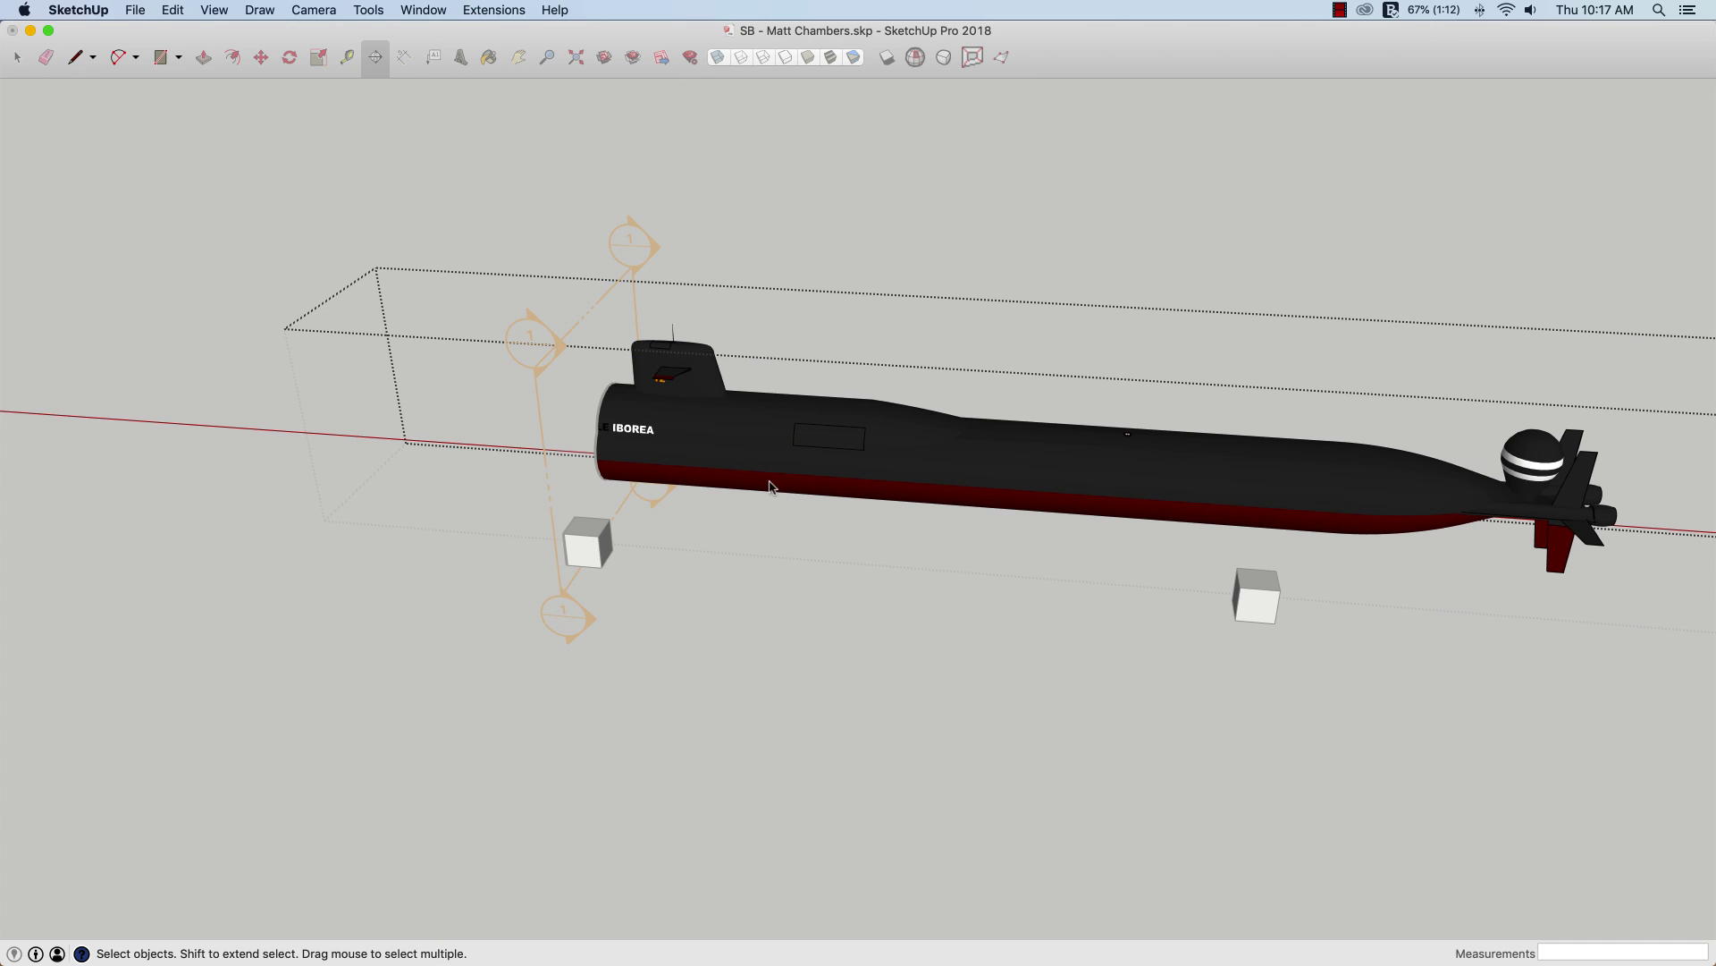
{"action": "left_click", "coordinate": [613, 551]}
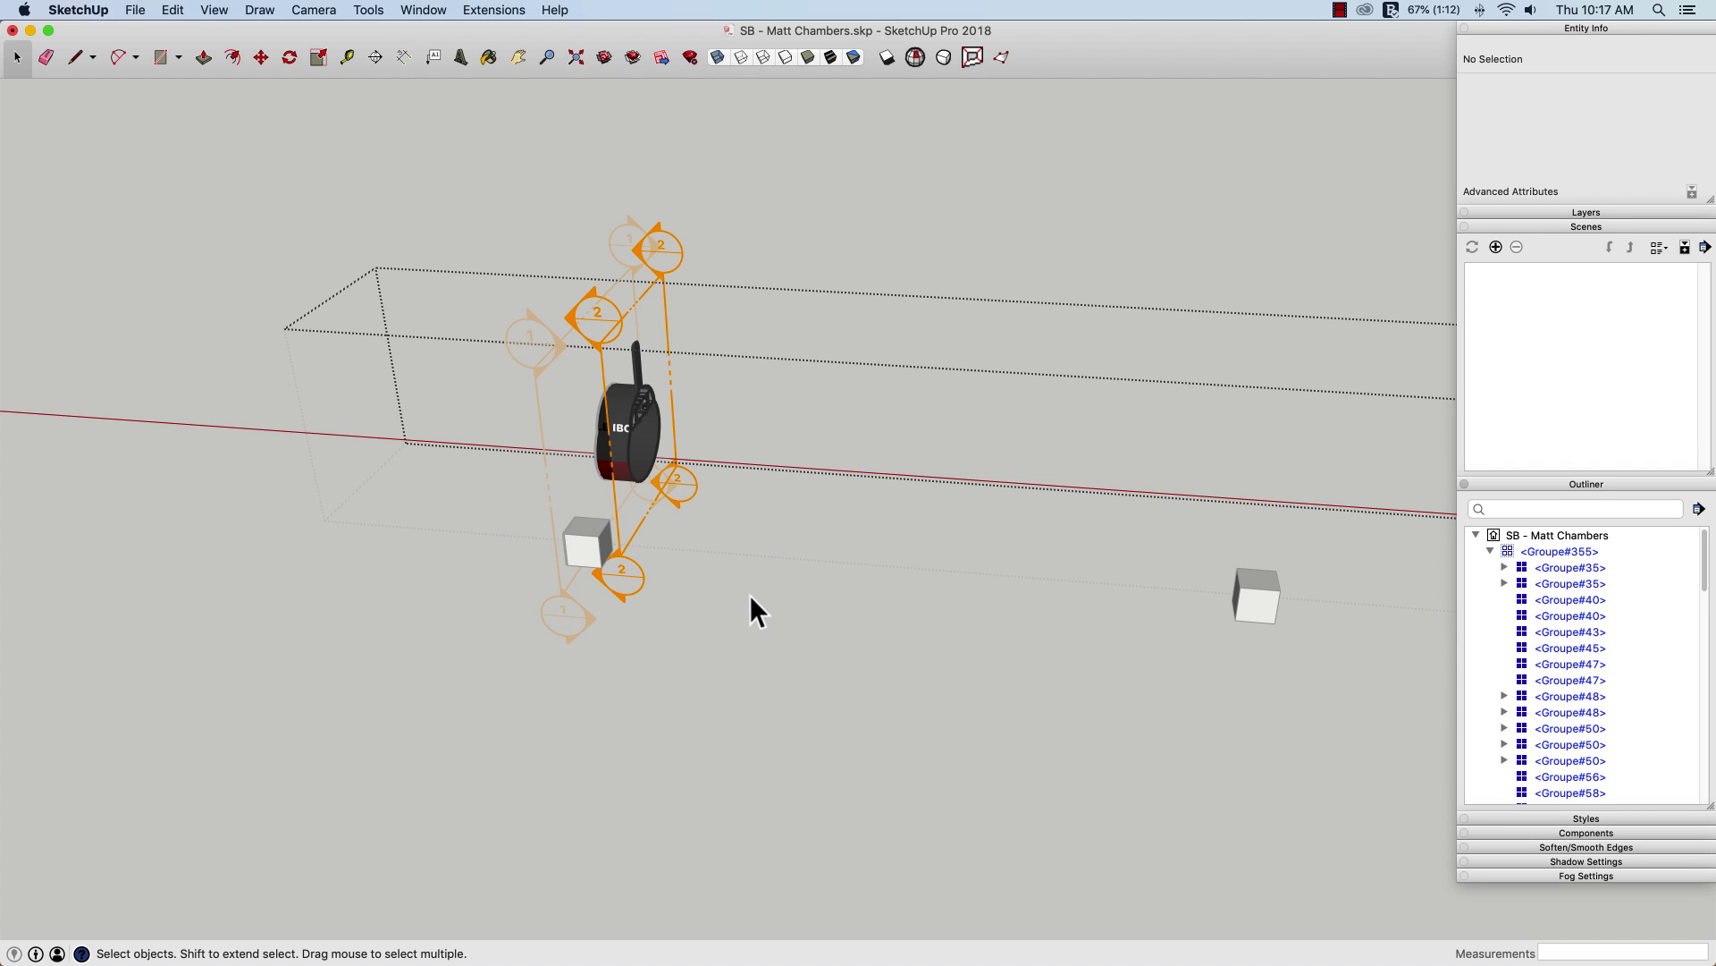
{"action": "middle_click_drag", "start_coordinate": [396, 567], "coordinate": [786, 501]}
{"action": "left_click", "coordinate": [838, 165]}
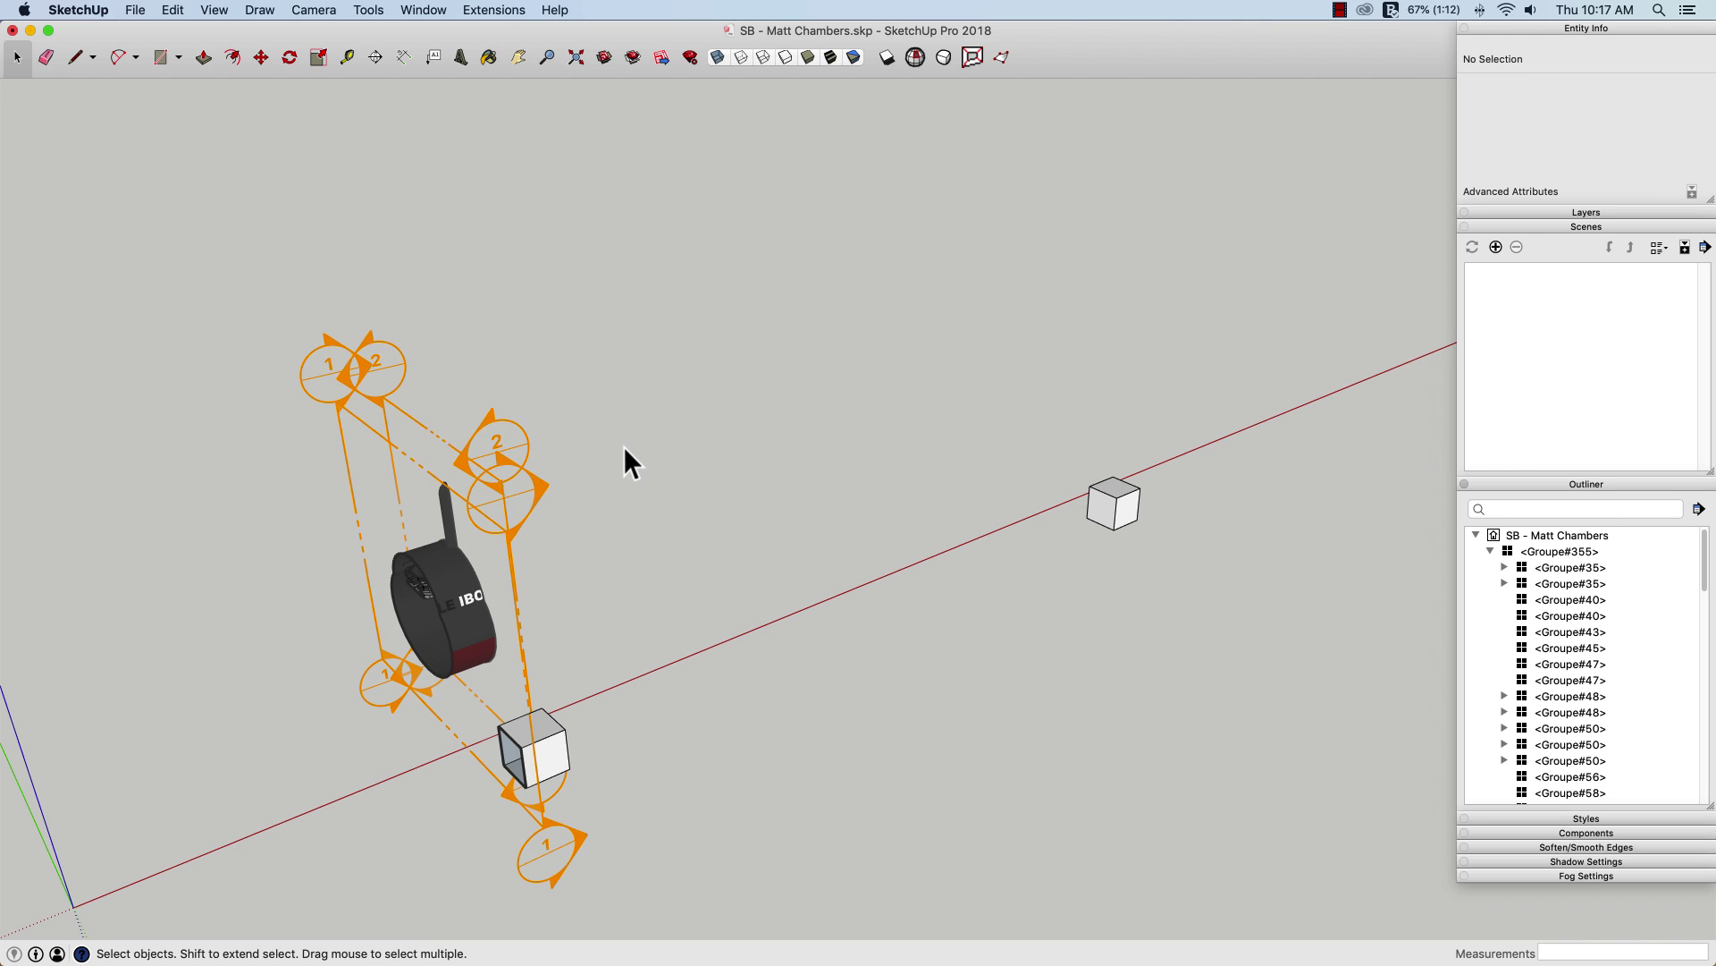
{"action": "middle_click_drag", "start_coordinate": [622, 447], "coordinate": [781, 584]}
{"action": "scroll", "coordinate": [617, 464], "scroll_direction": "up", "scroll_amount": 8}
{"action": "scroll", "coordinate": [833, 517], "scroll_direction": "down", "scroll_amount": 4}
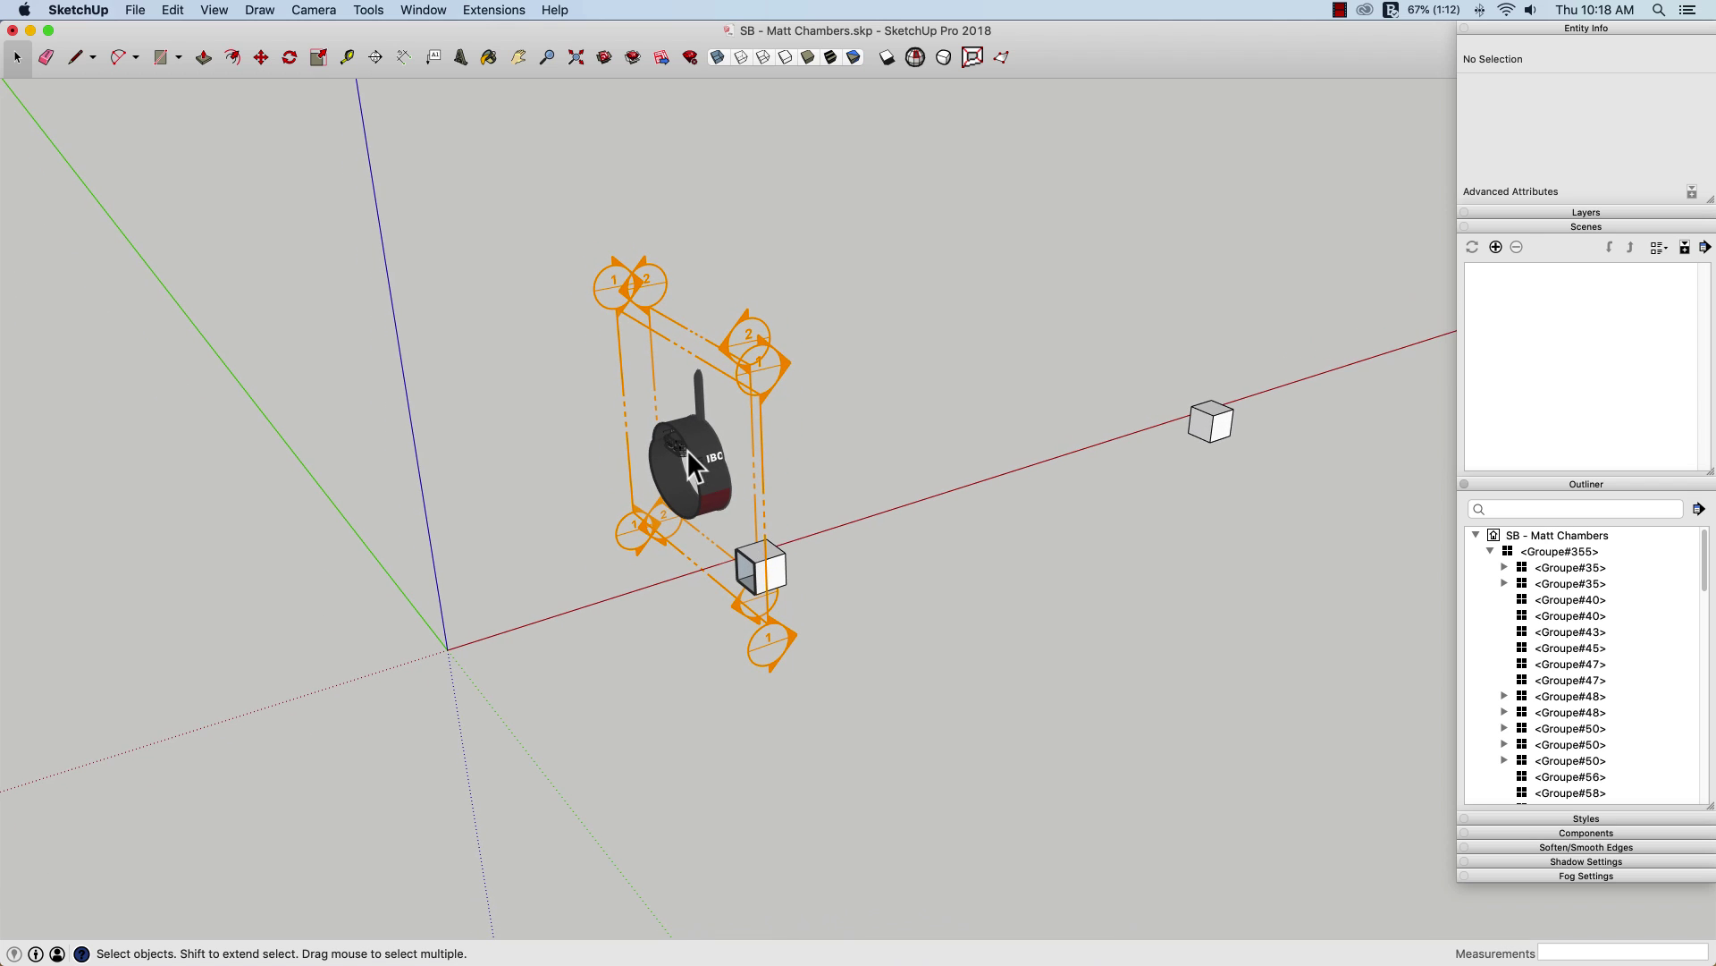
Create Scene 1, excluding shadows, hidden geometry and camera location so only active section planes are saved
{"action": "middle_click_drag", "start_coordinate": [688, 455], "coordinate": [772, 485]}
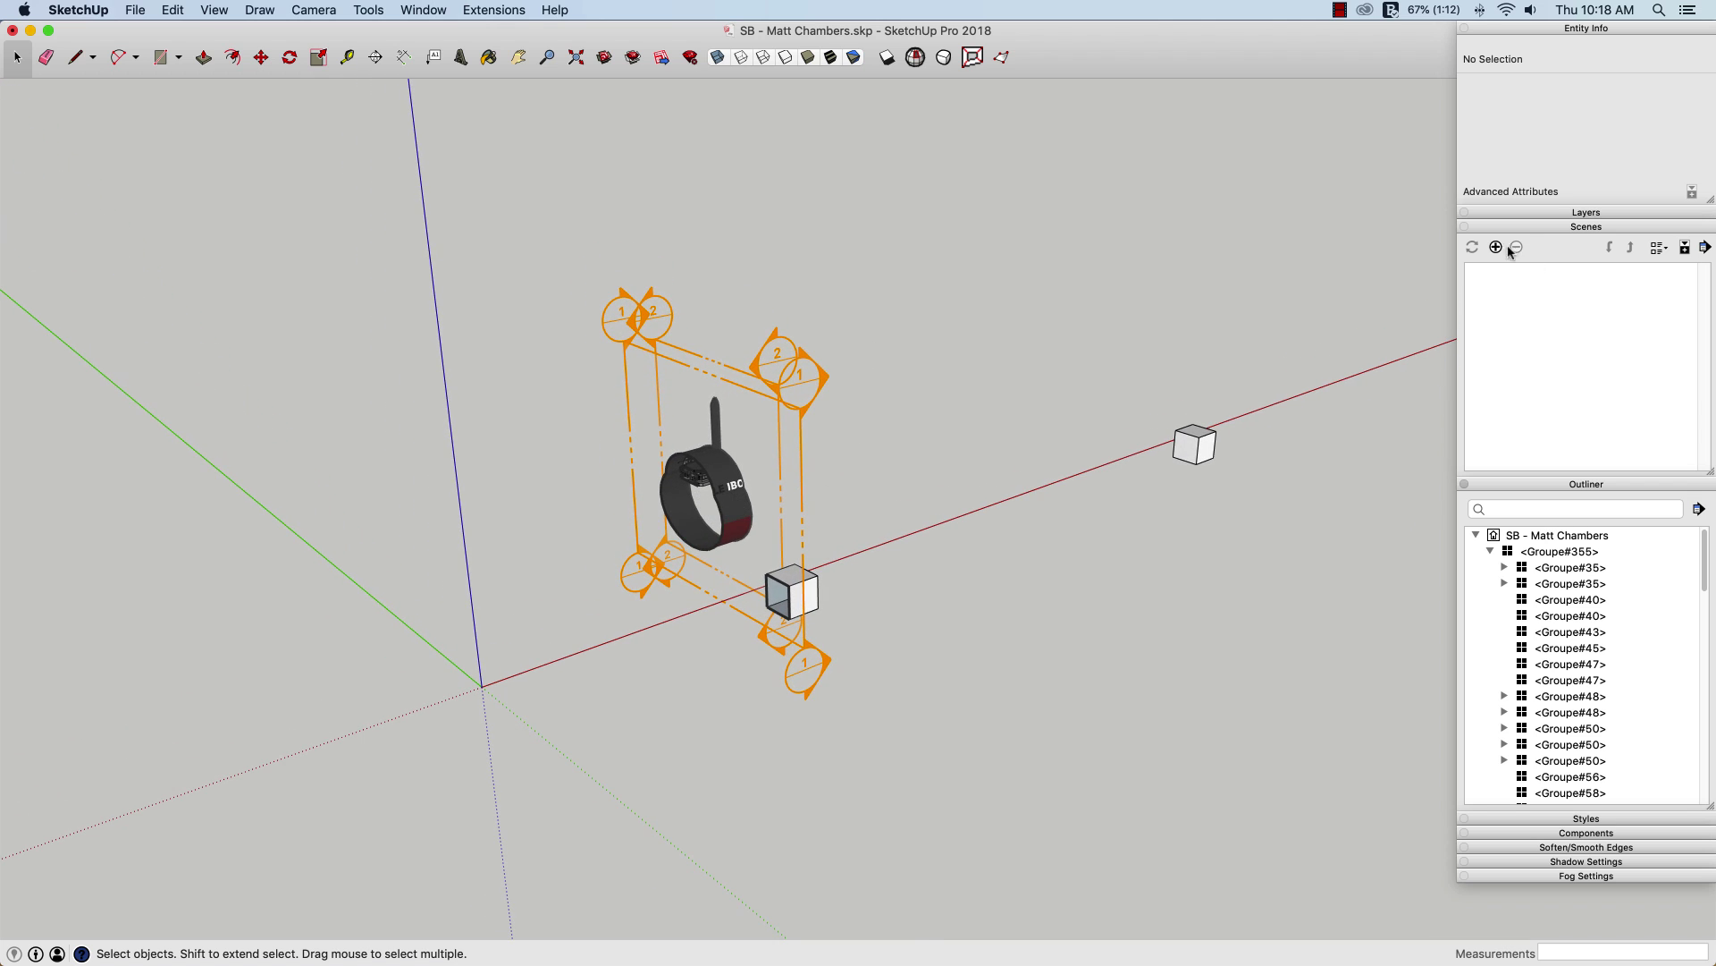
{"action": "left_click", "coordinate": [1686, 249]}
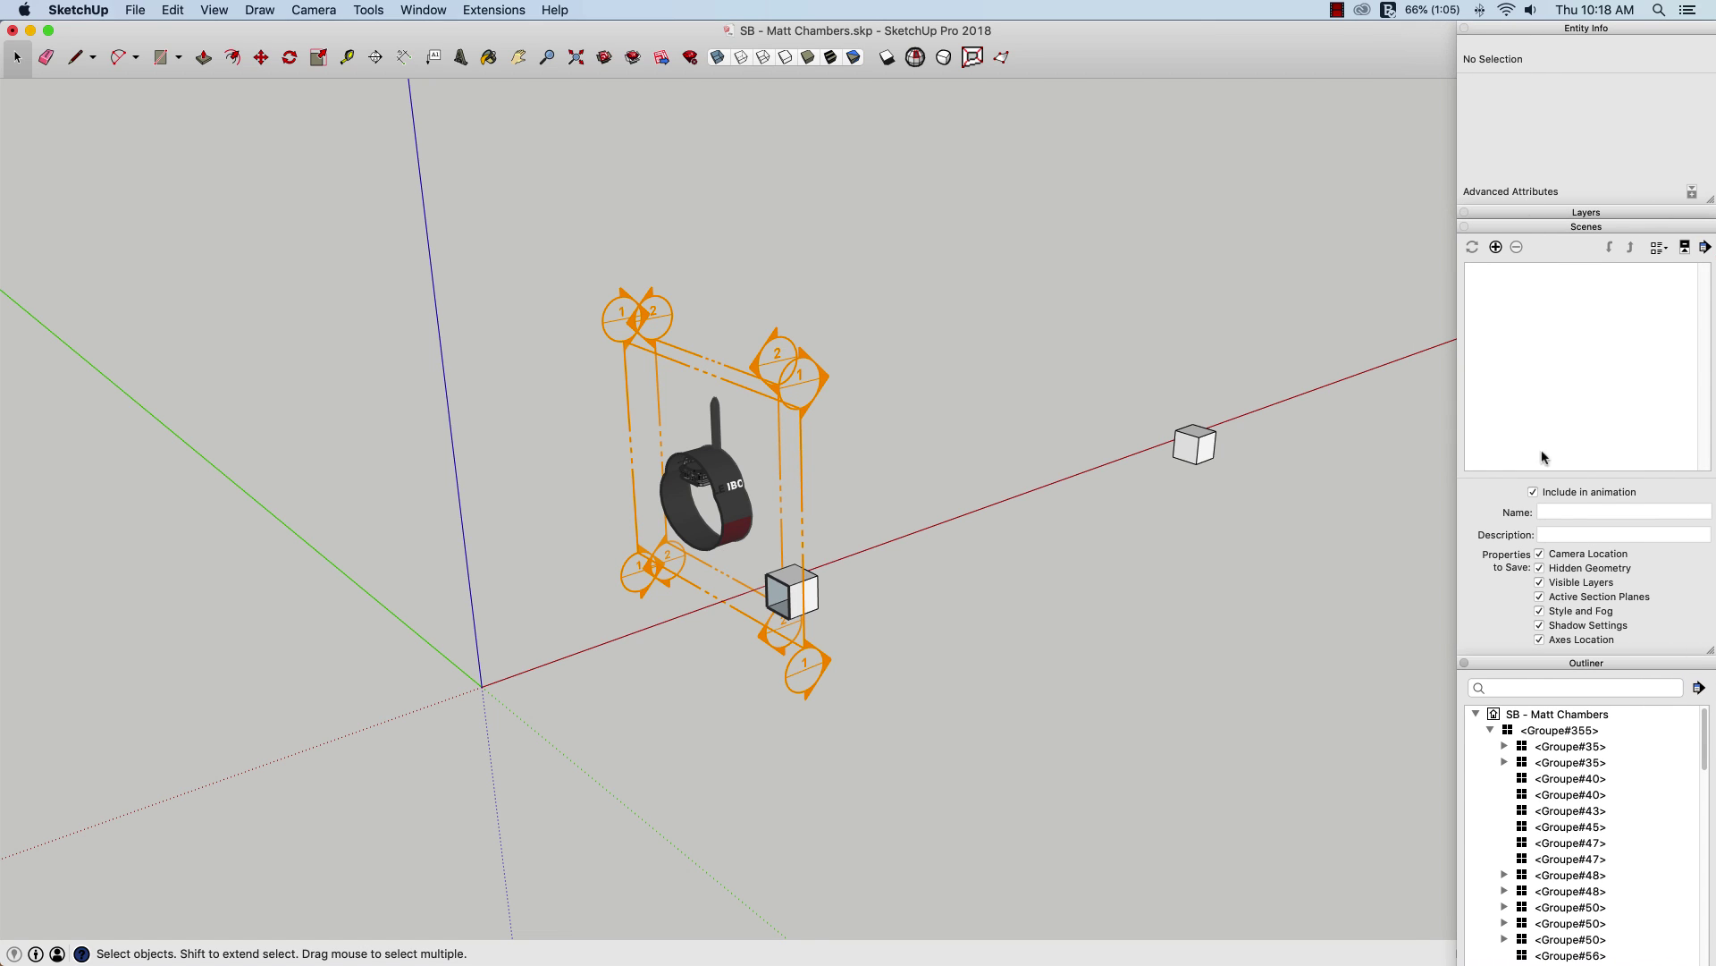
{"action": "left_click", "coordinate": [1540, 626]}
{"action": "left_click", "coordinate": [1540, 568]}
{"action": "left_click", "coordinate": [1539, 554]}
{"action": "left_click", "coordinate": [1496, 248]}
{"action": "left_click", "coordinate": [778, 406]}
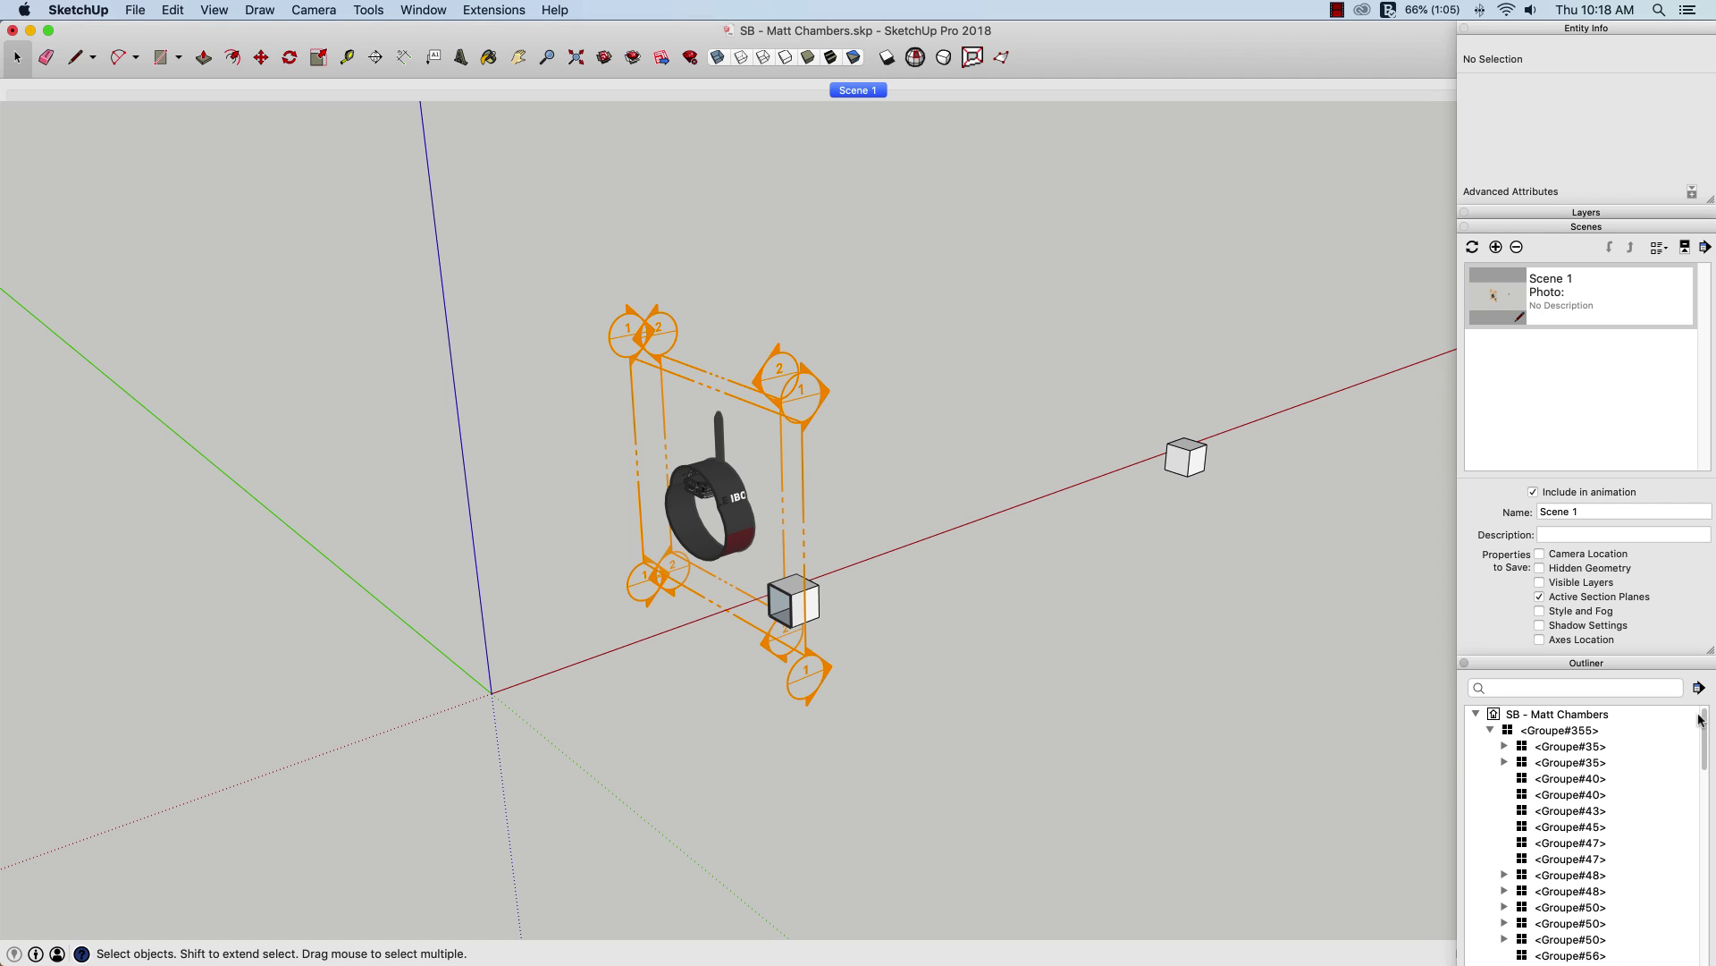
Uncheck Active Cut for Section 1 and Section 2 in the Outliner, then collapse Entity Info
{"action": "left_click", "coordinate": [1490, 732]}
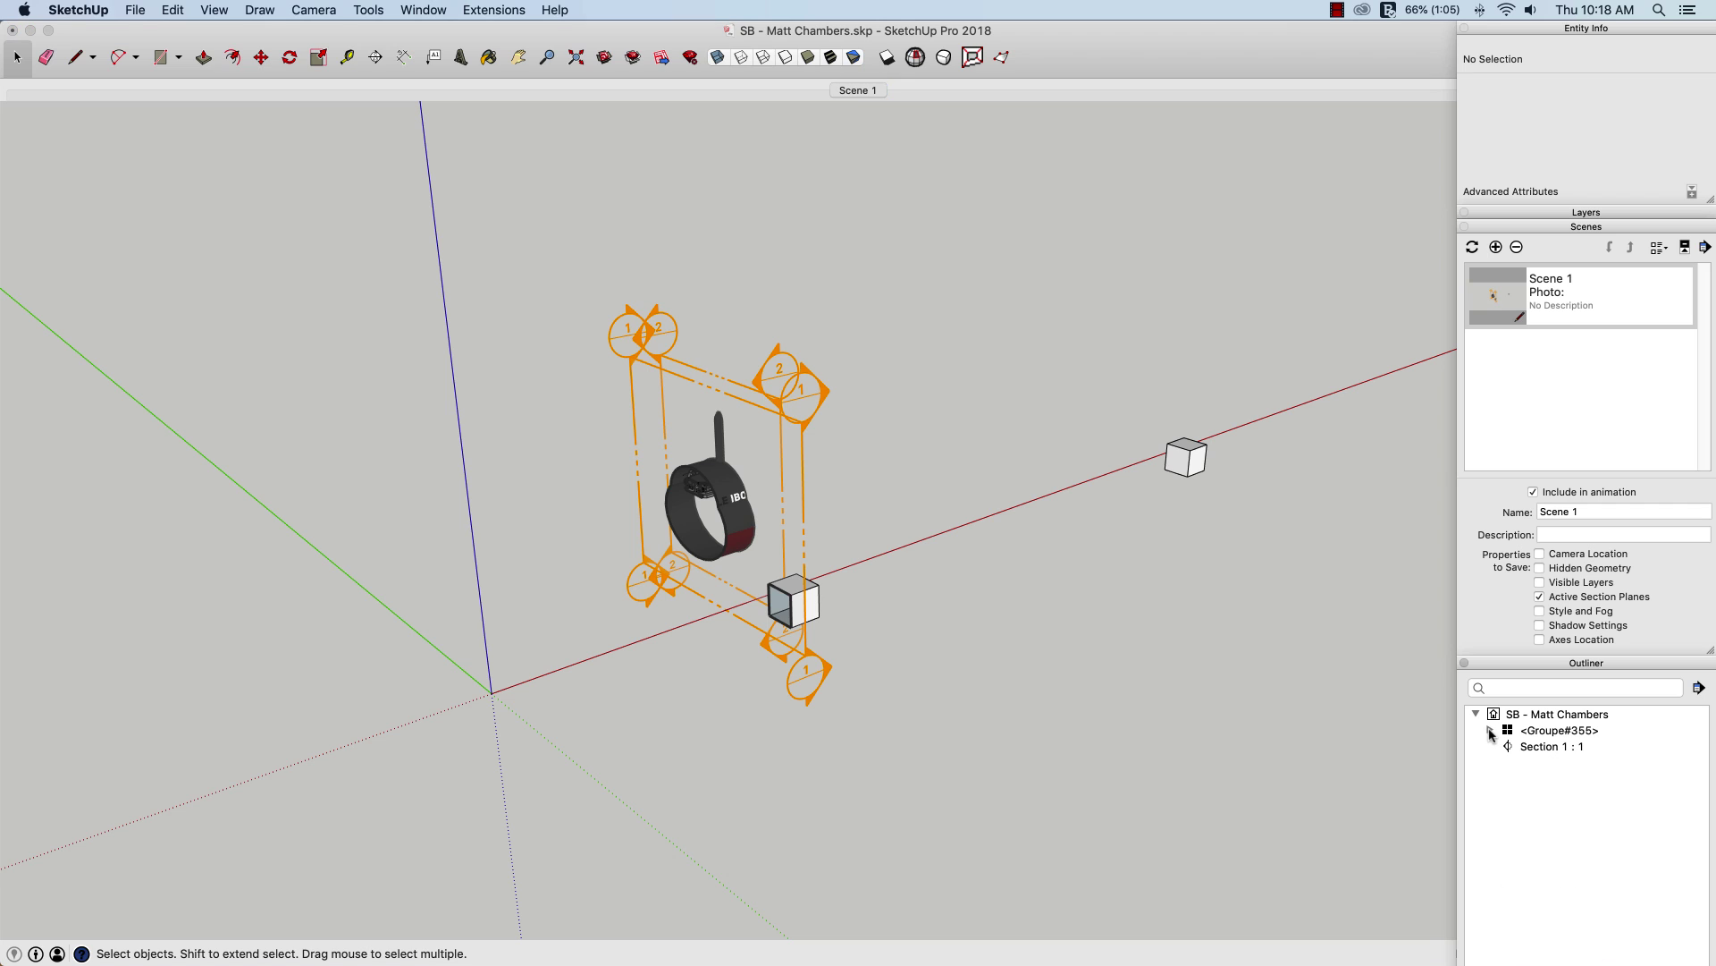
{"action": "right_click", "coordinate": [1539, 748]}
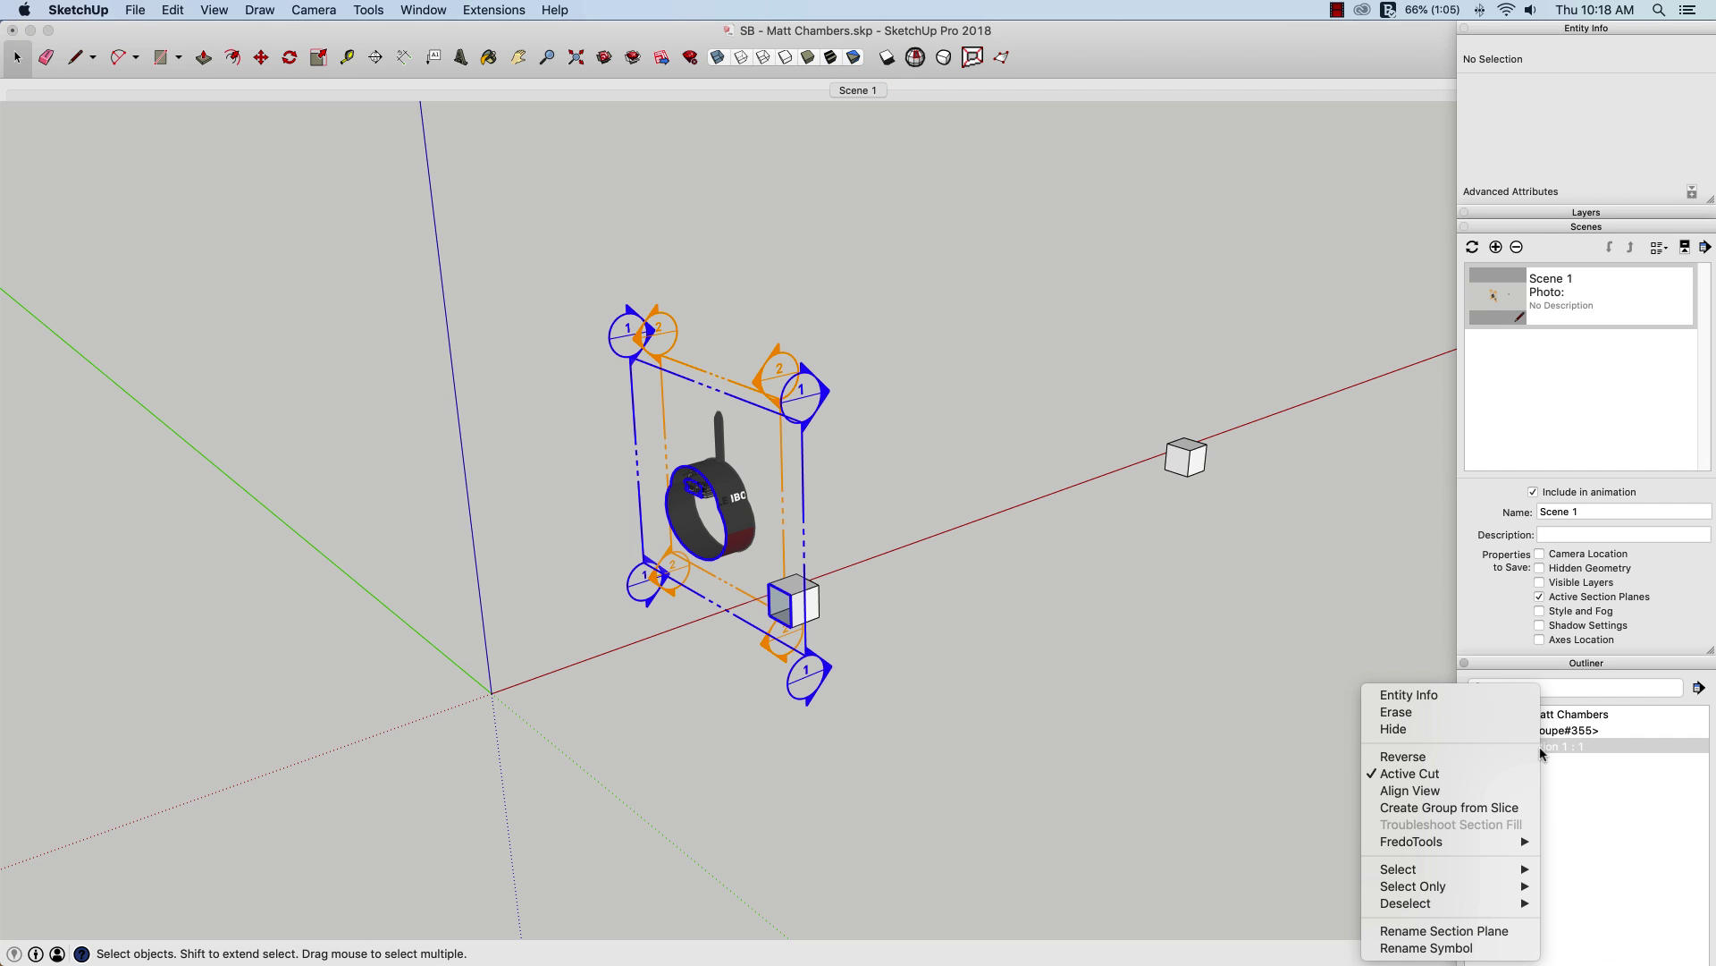
{"action": "left_click", "coordinate": [1487, 773]}
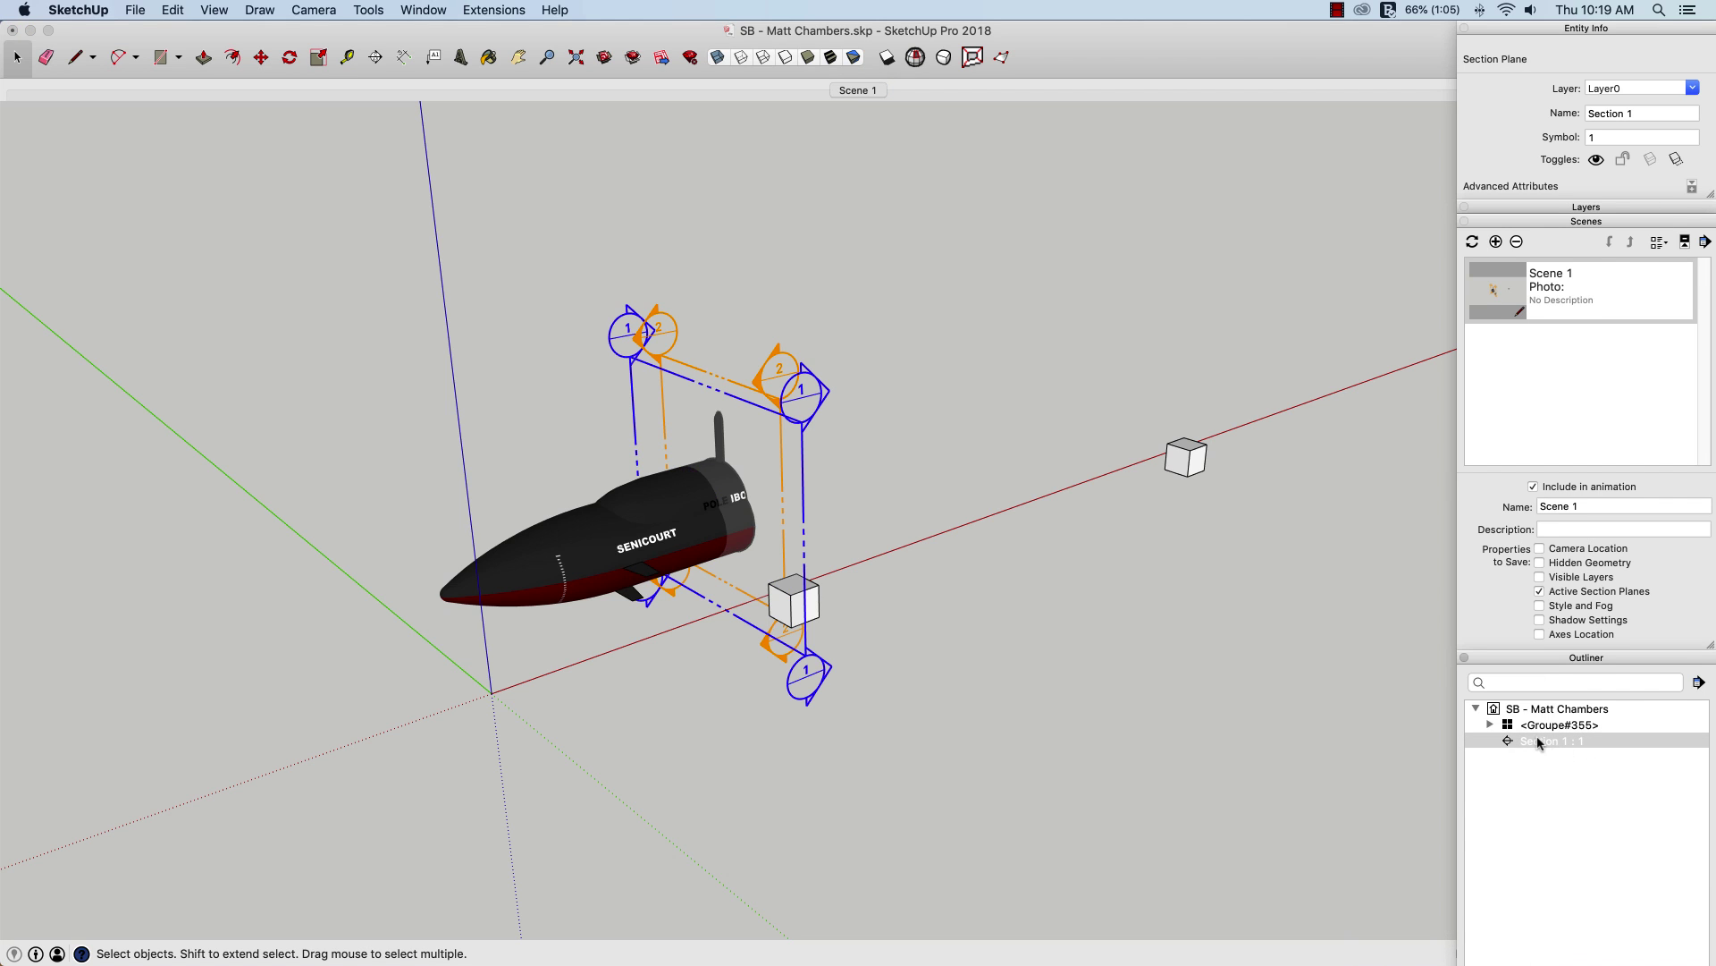
{"action": "left_click", "coordinate": [1488, 726]}
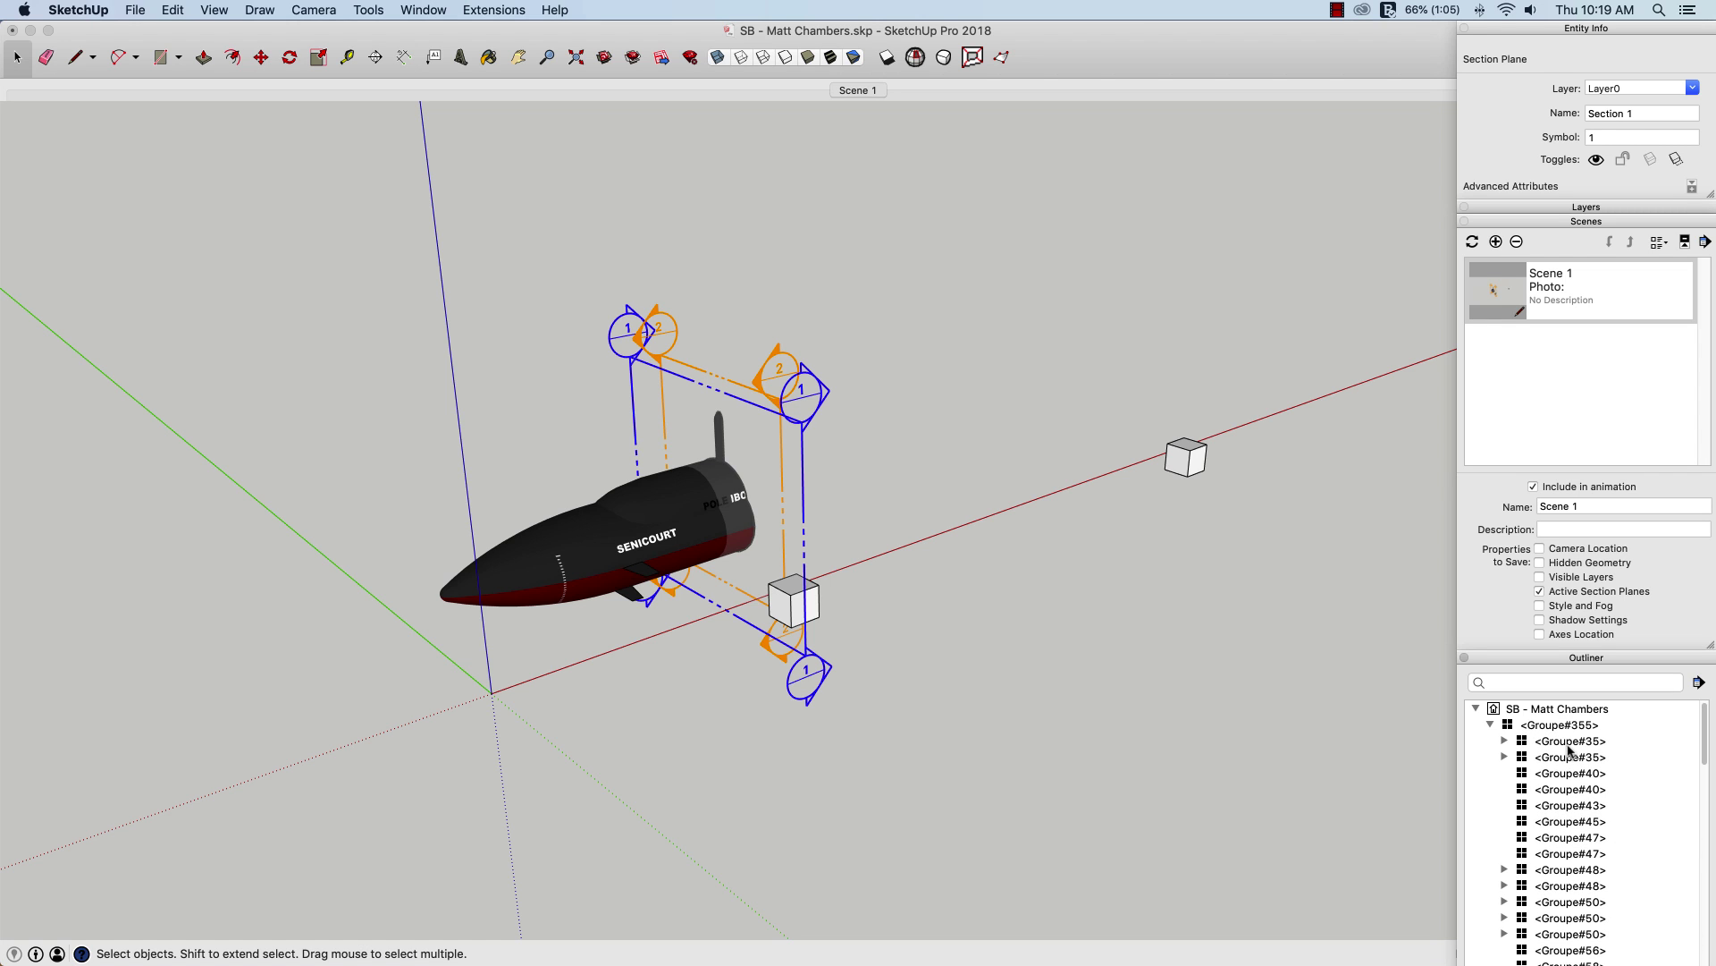
{"action": "left_click_drag", "start_coordinate": [1703, 726], "coordinate": [1685, 957]}
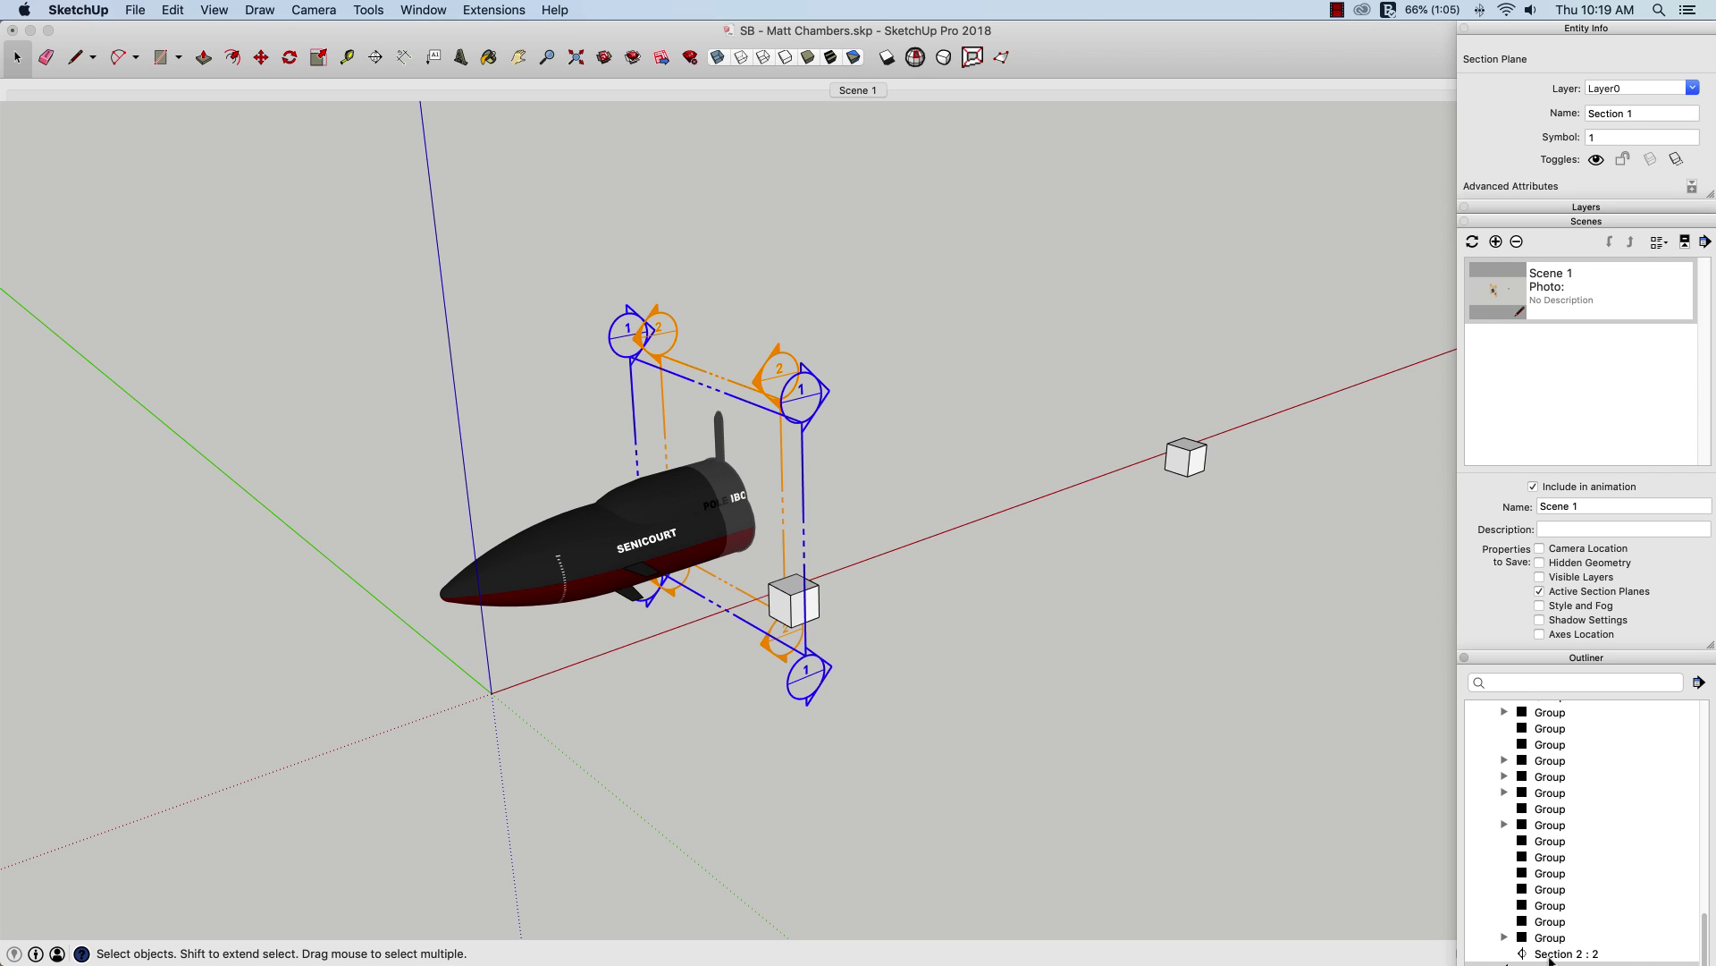
{"action": "right_click", "coordinate": [1551, 955]}
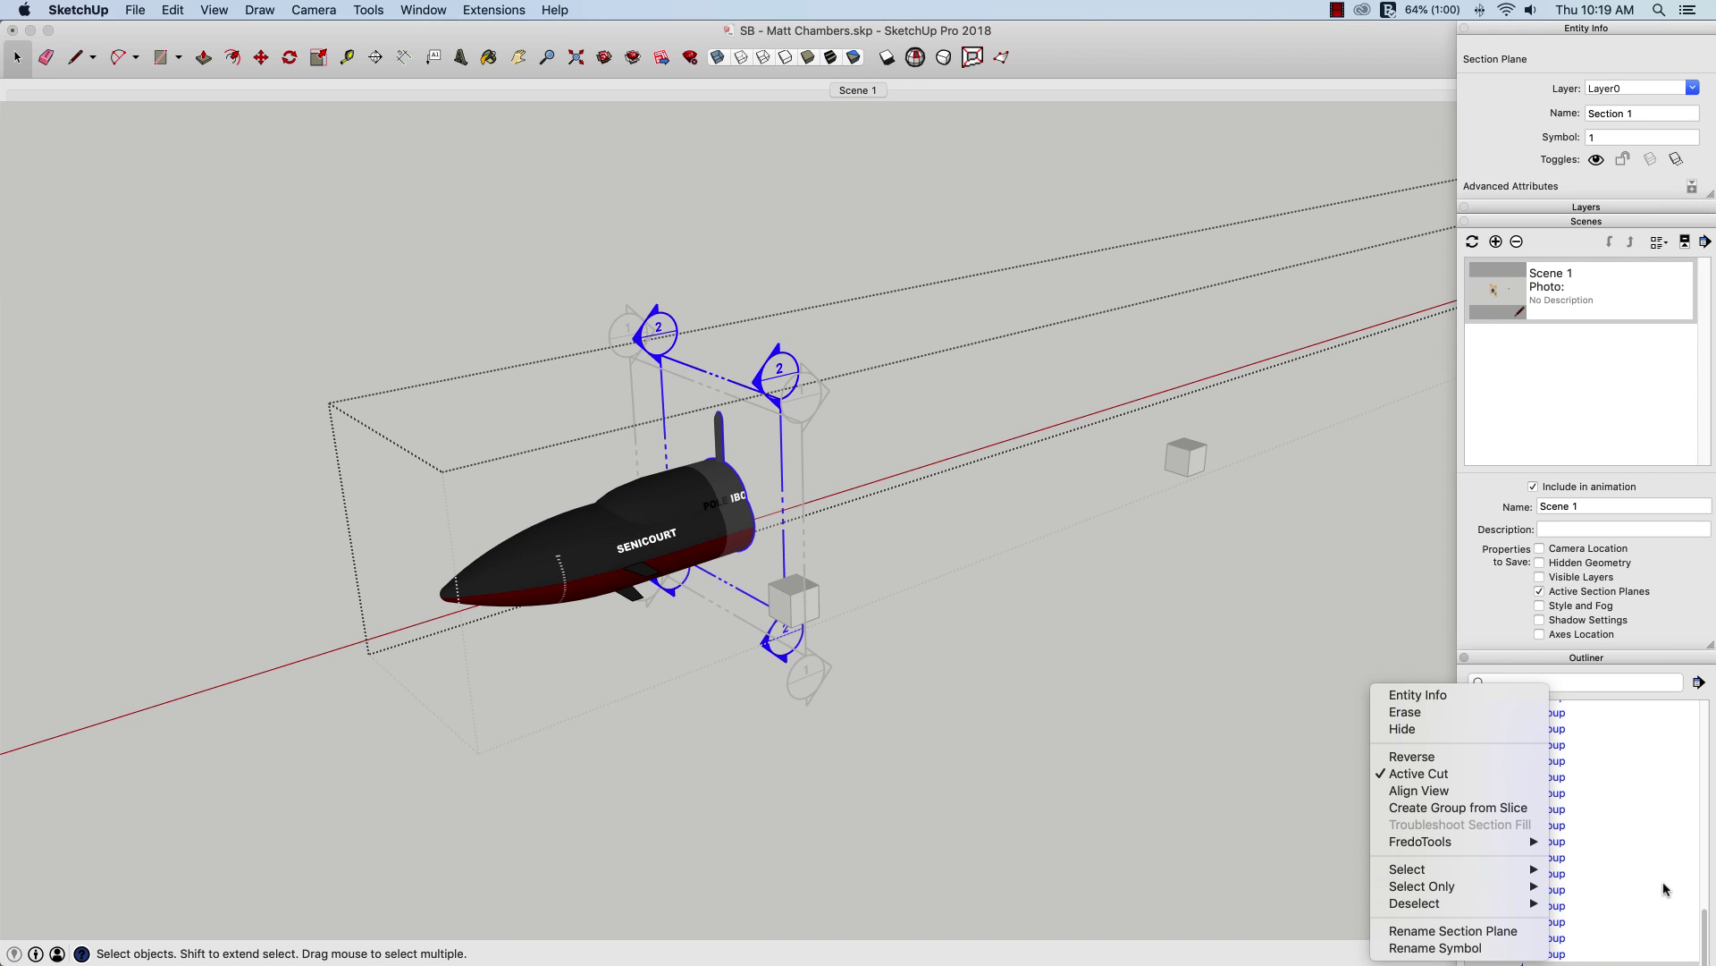
{"action": "left_click", "coordinate": [1457, 774]}
{"action": "left_click", "coordinate": [1151, 699]}
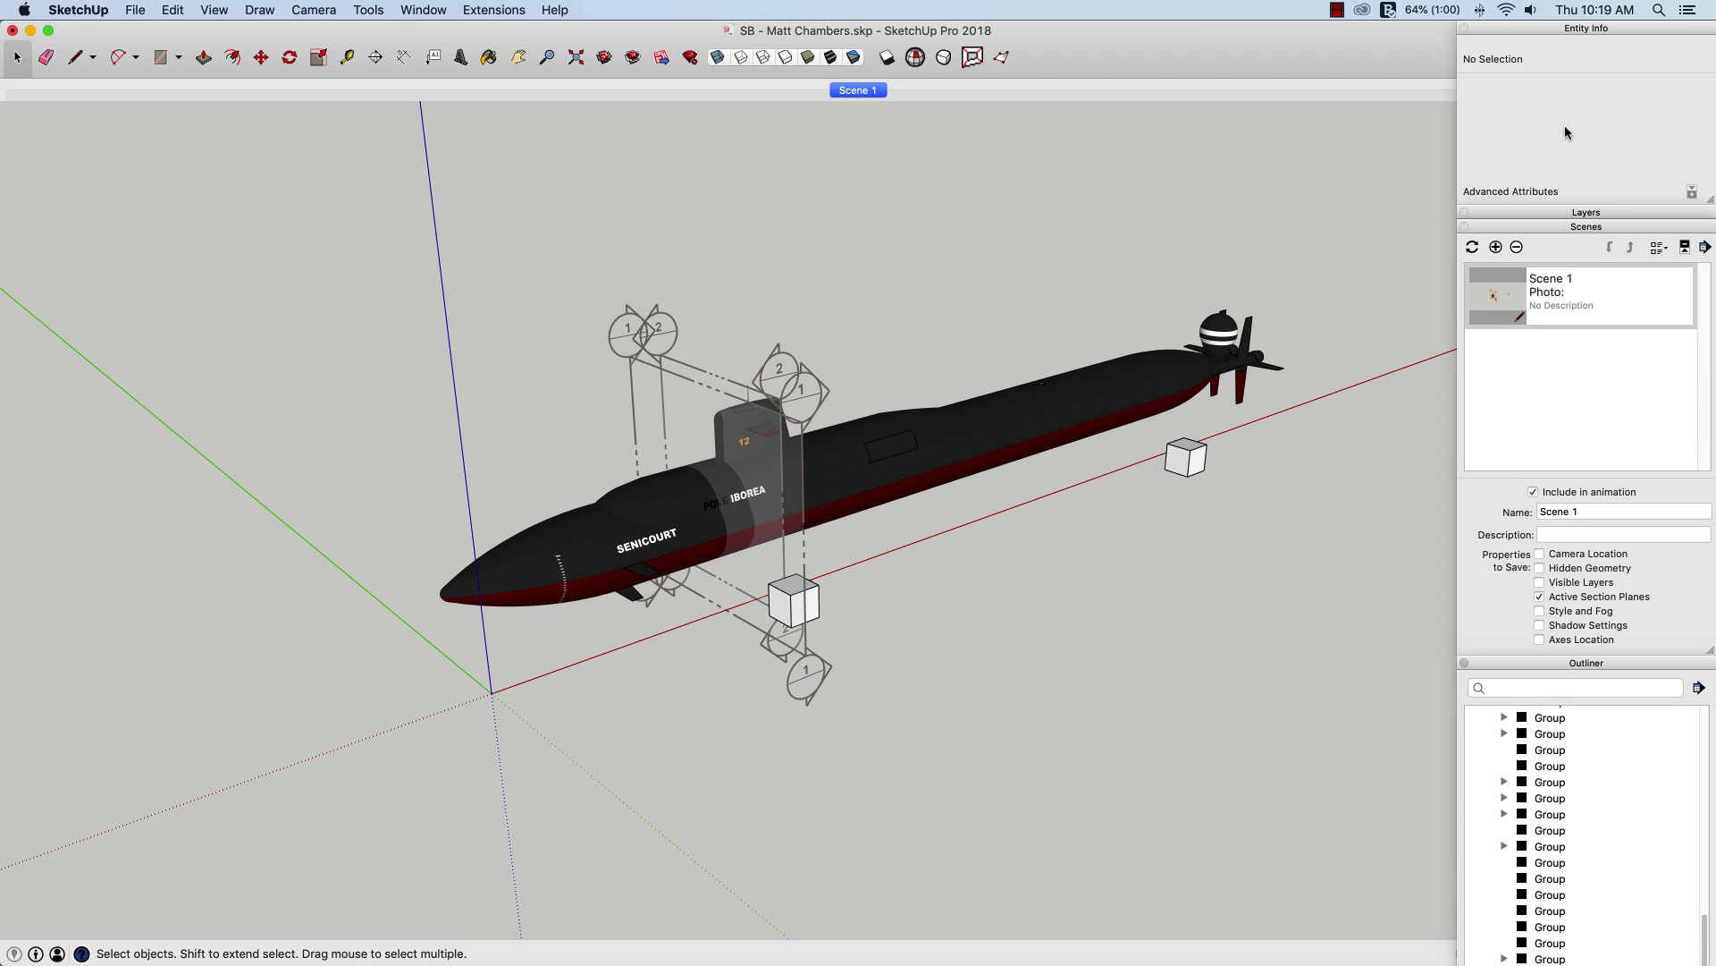
{"action": "left_click", "coordinate": [1552, 28]}
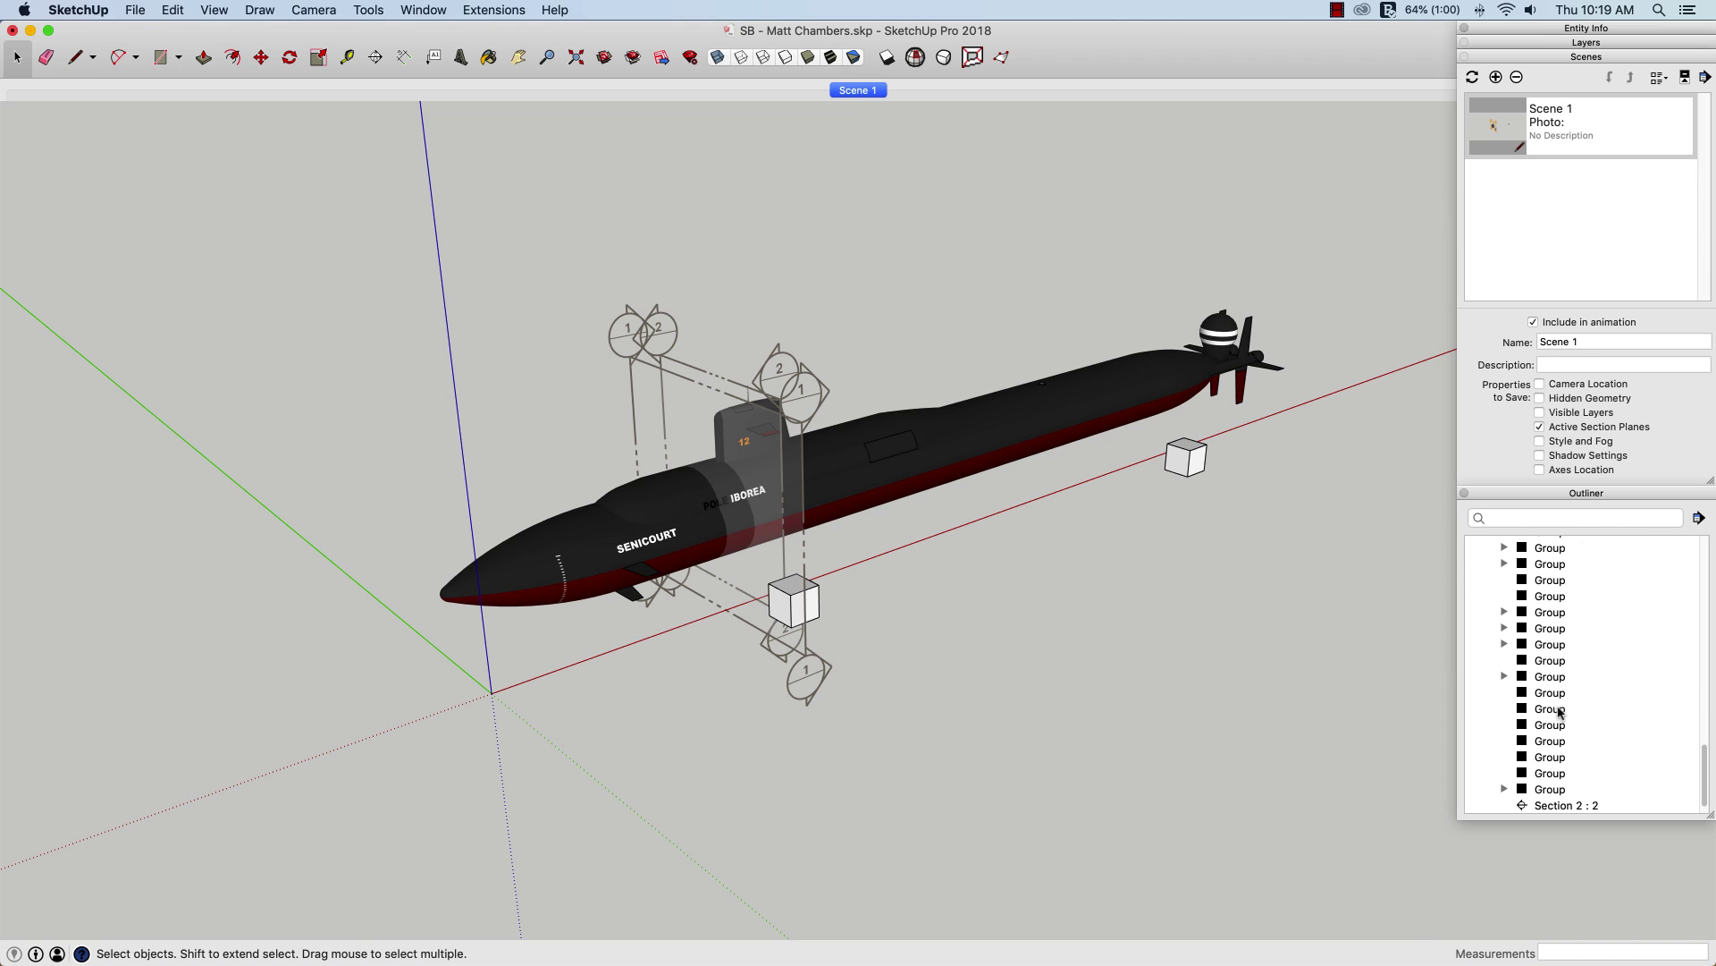
Place section plane Section 3 on the cube near the stern
{"action": "middle_click_drag", "start_coordinate": [1020, 541], "coordinate": [981, 552]}
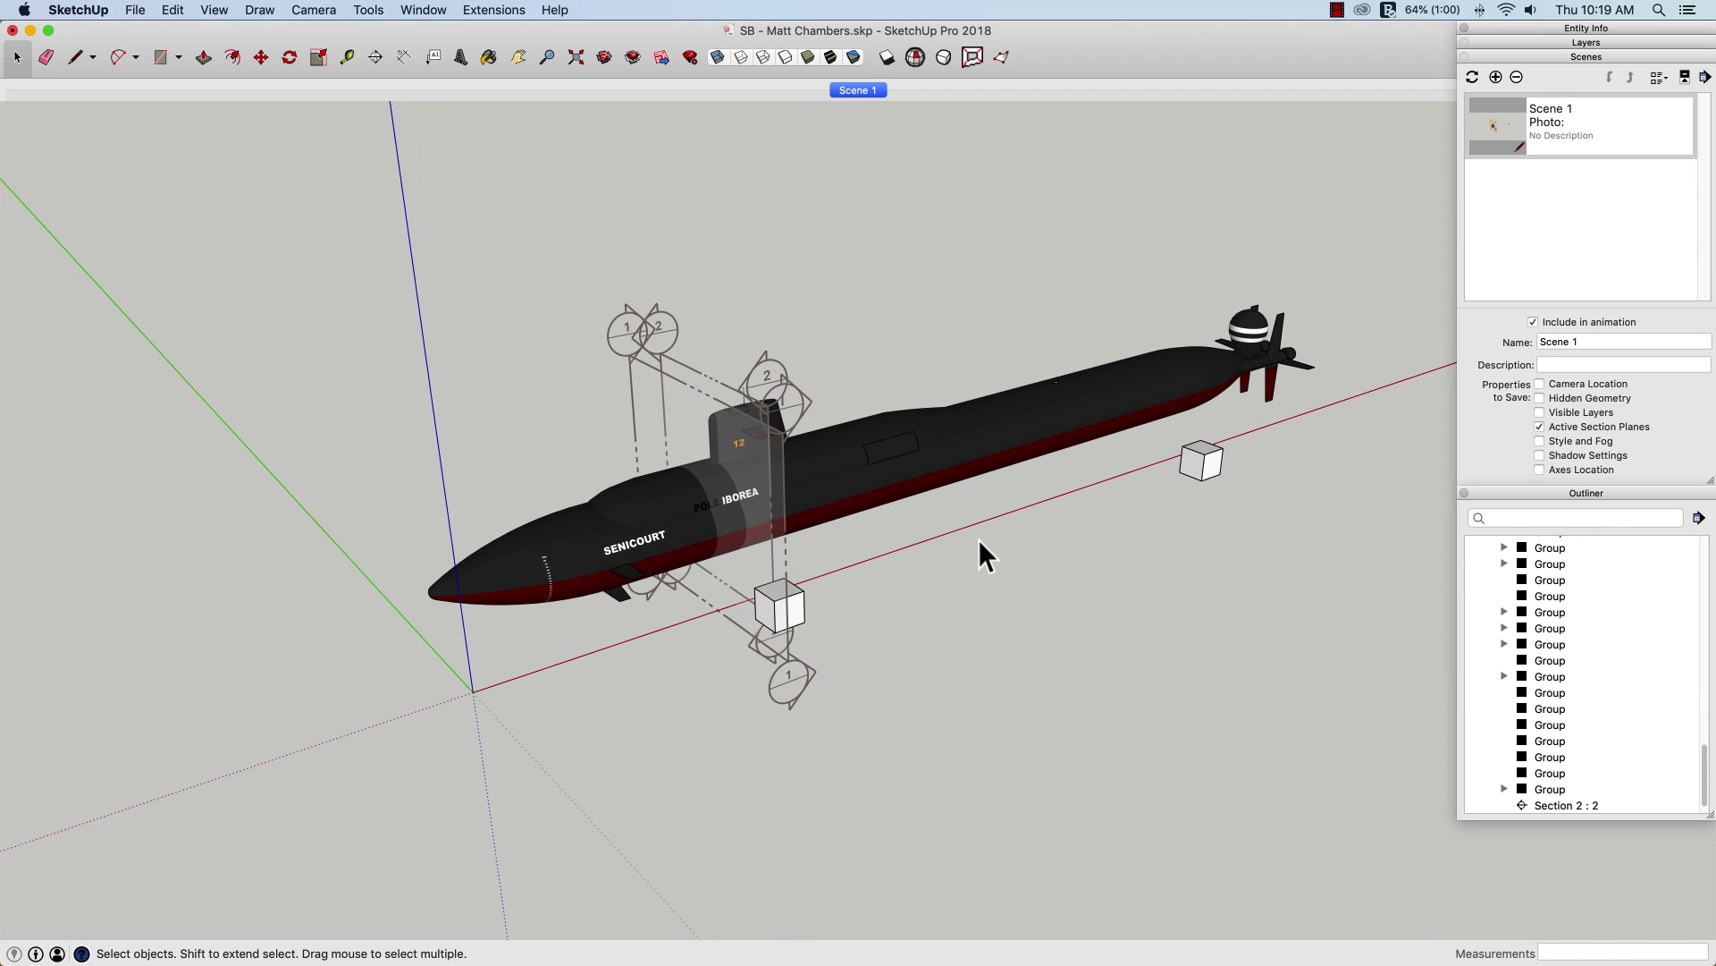
{"action": "left_click", "coordinate": [375, 60]}
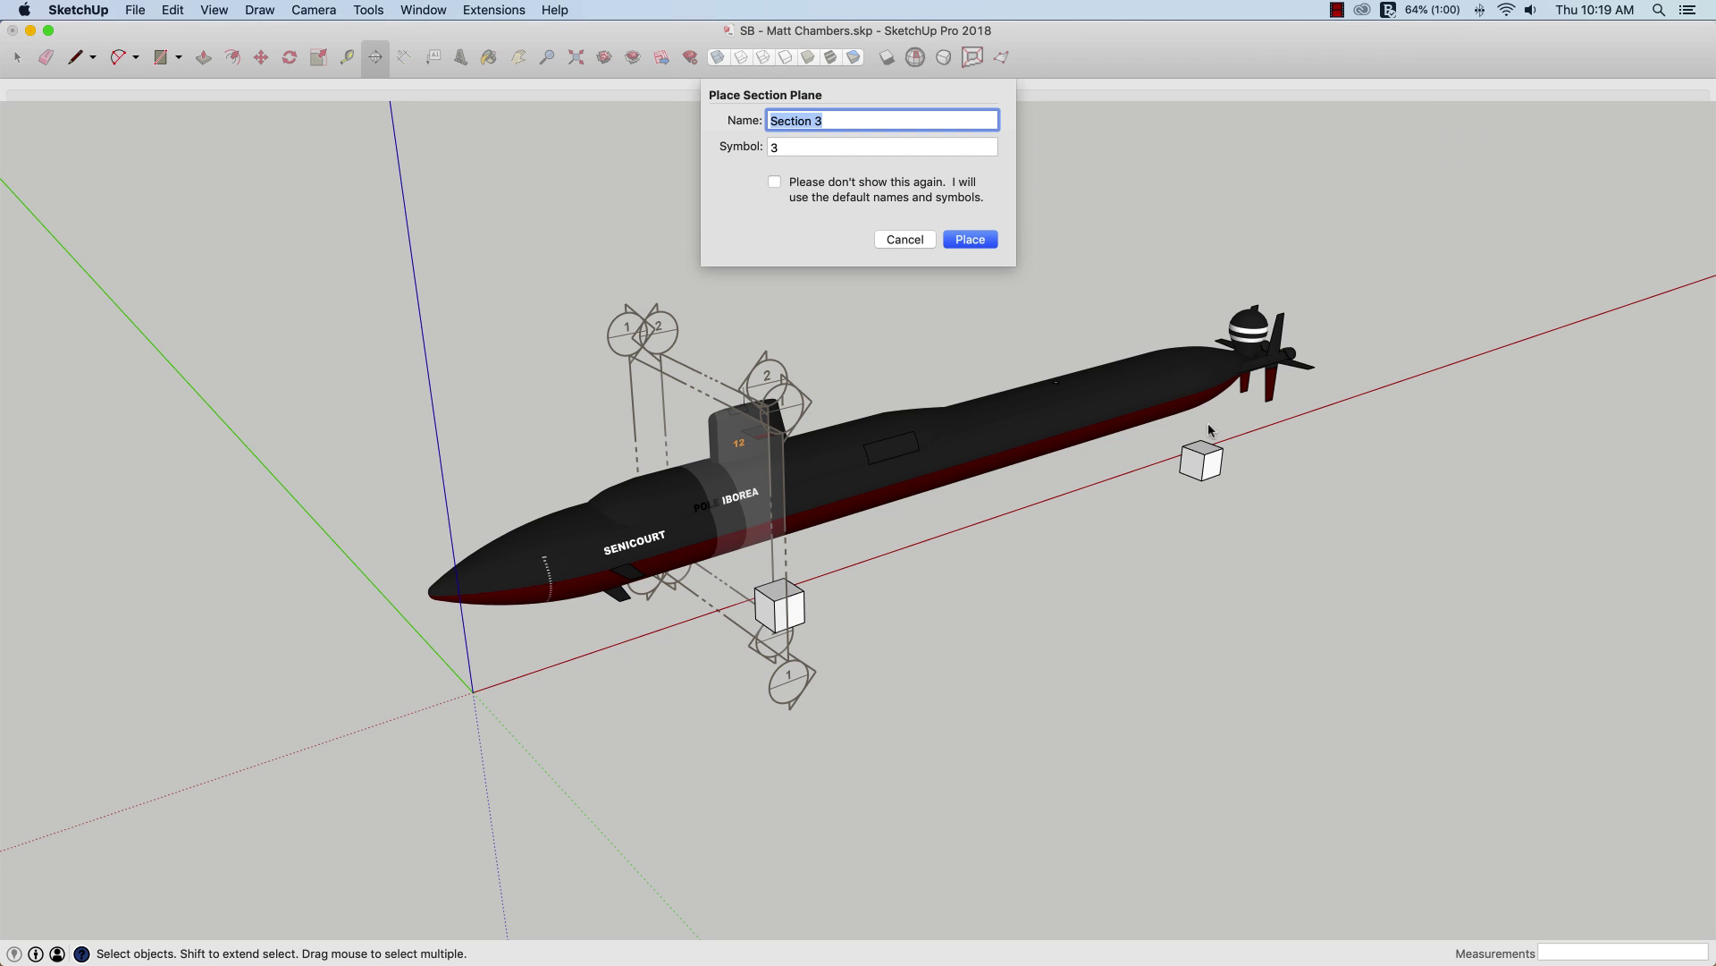
{"action": "left_click", "coordinate": [970, 239]}
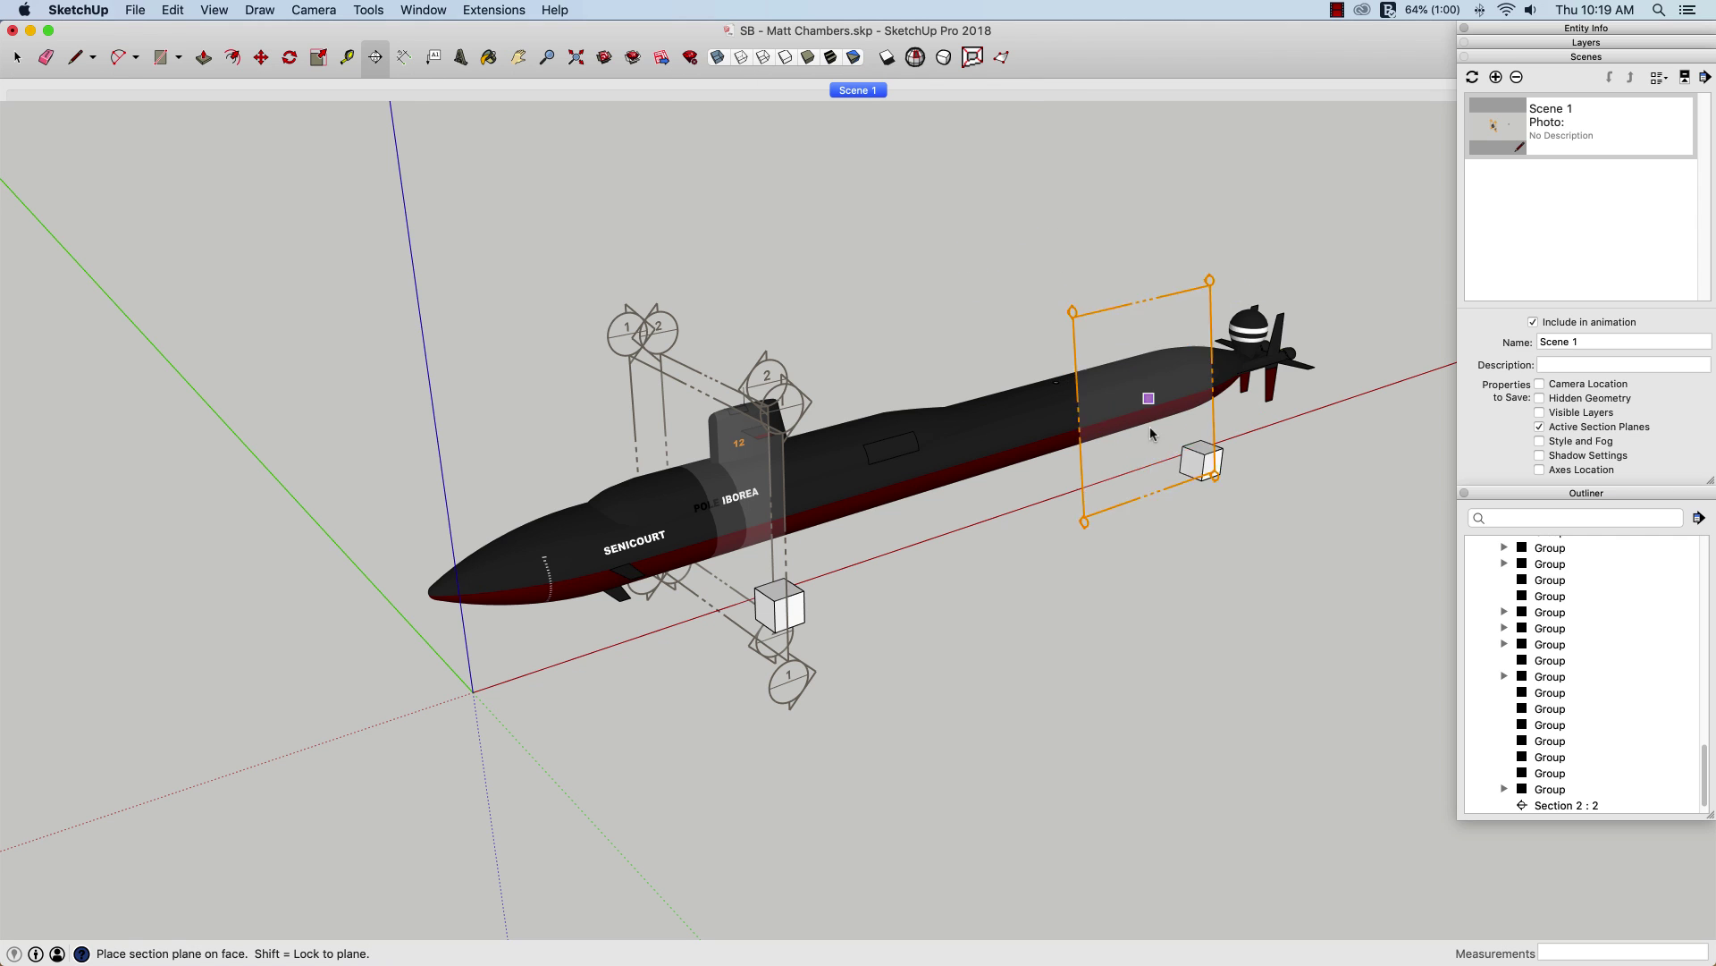
{"action": "left_click", "coordinate": [1193, 467]}
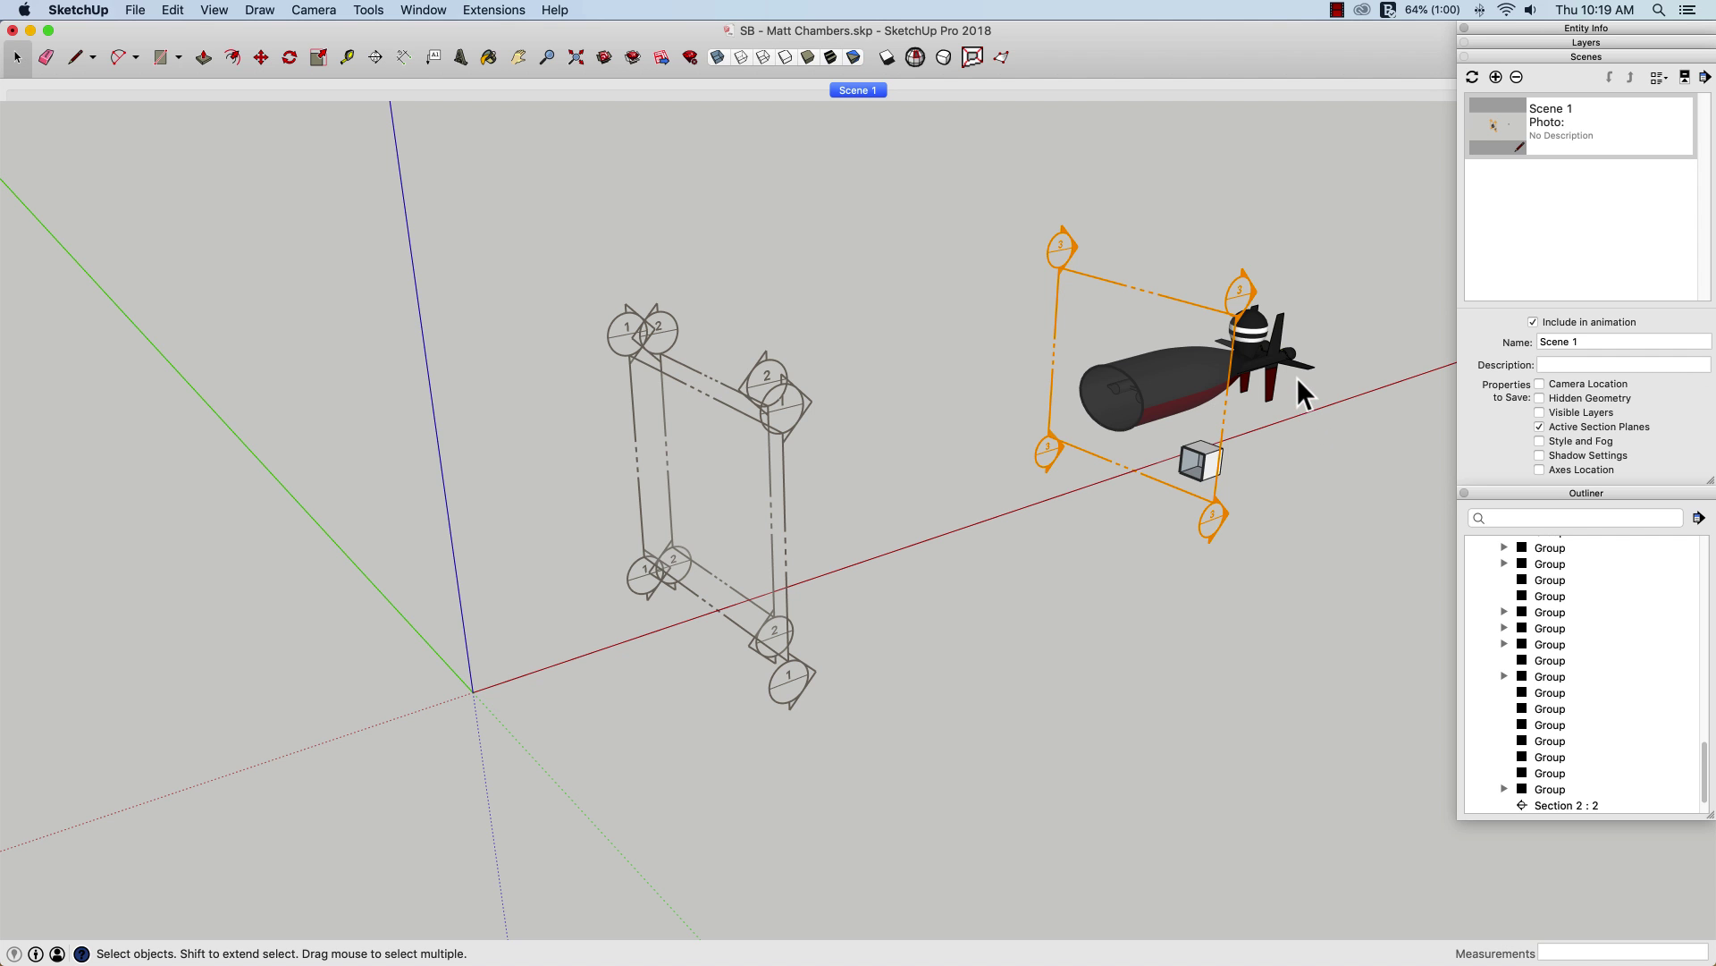
Place section plane Section 4 facing Section 3, leaving a thin ring of hull
{"action": "left_click", "coordinate": [1270, 380]}
{"action": "middle_click_drag", "start_coordinate": [1270, 380], "coordinate": [391, 238]}
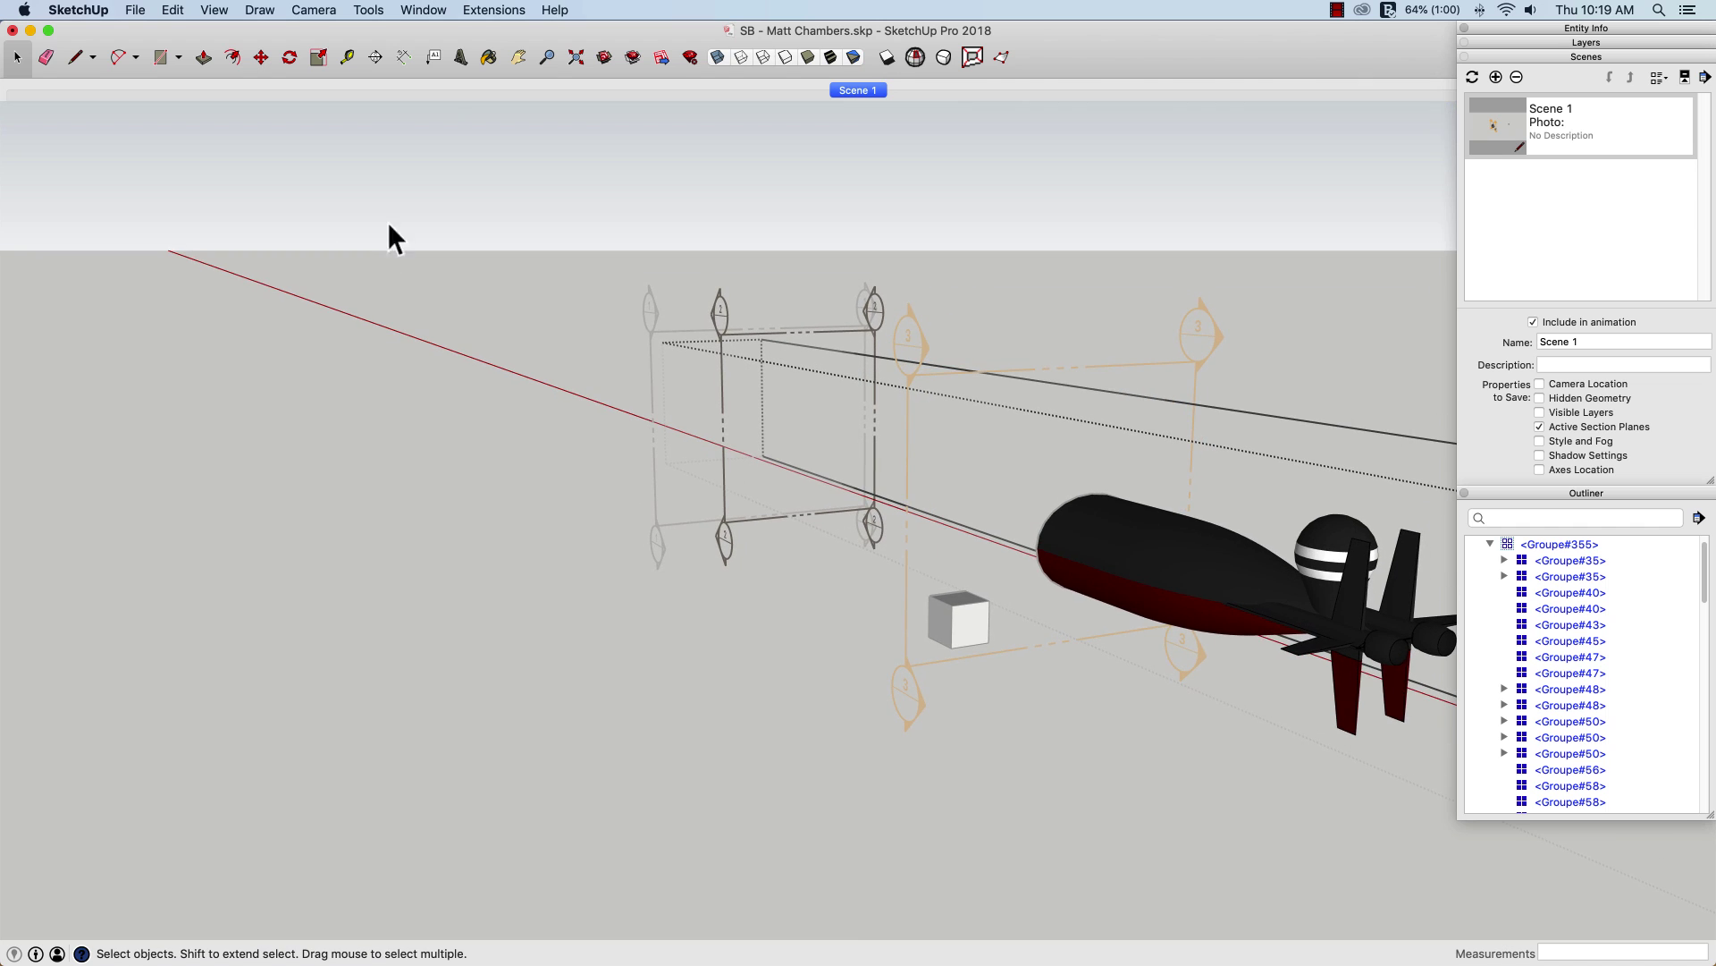
{"action": "left_click", "coordinate": [376, 57]}
{"action": "left_click", "coordinate": [1070, 638]}
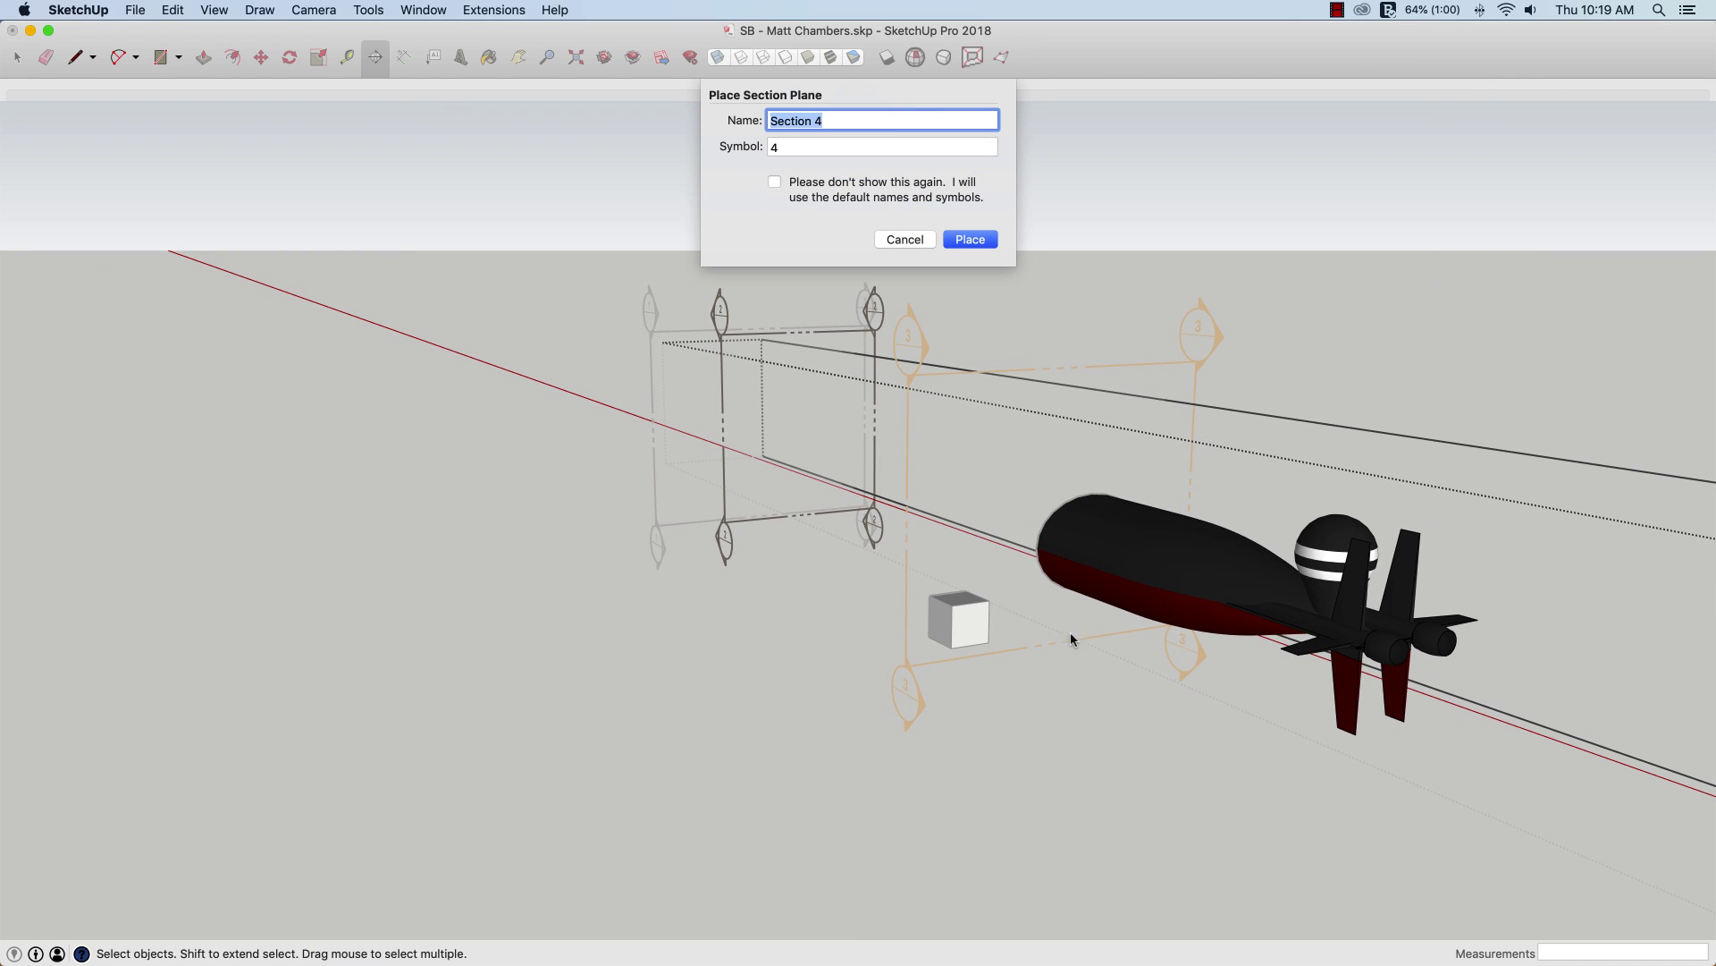
{"action": "left_click", "coordinate": [969, 239]}
{"action": "key", "text": "space"}
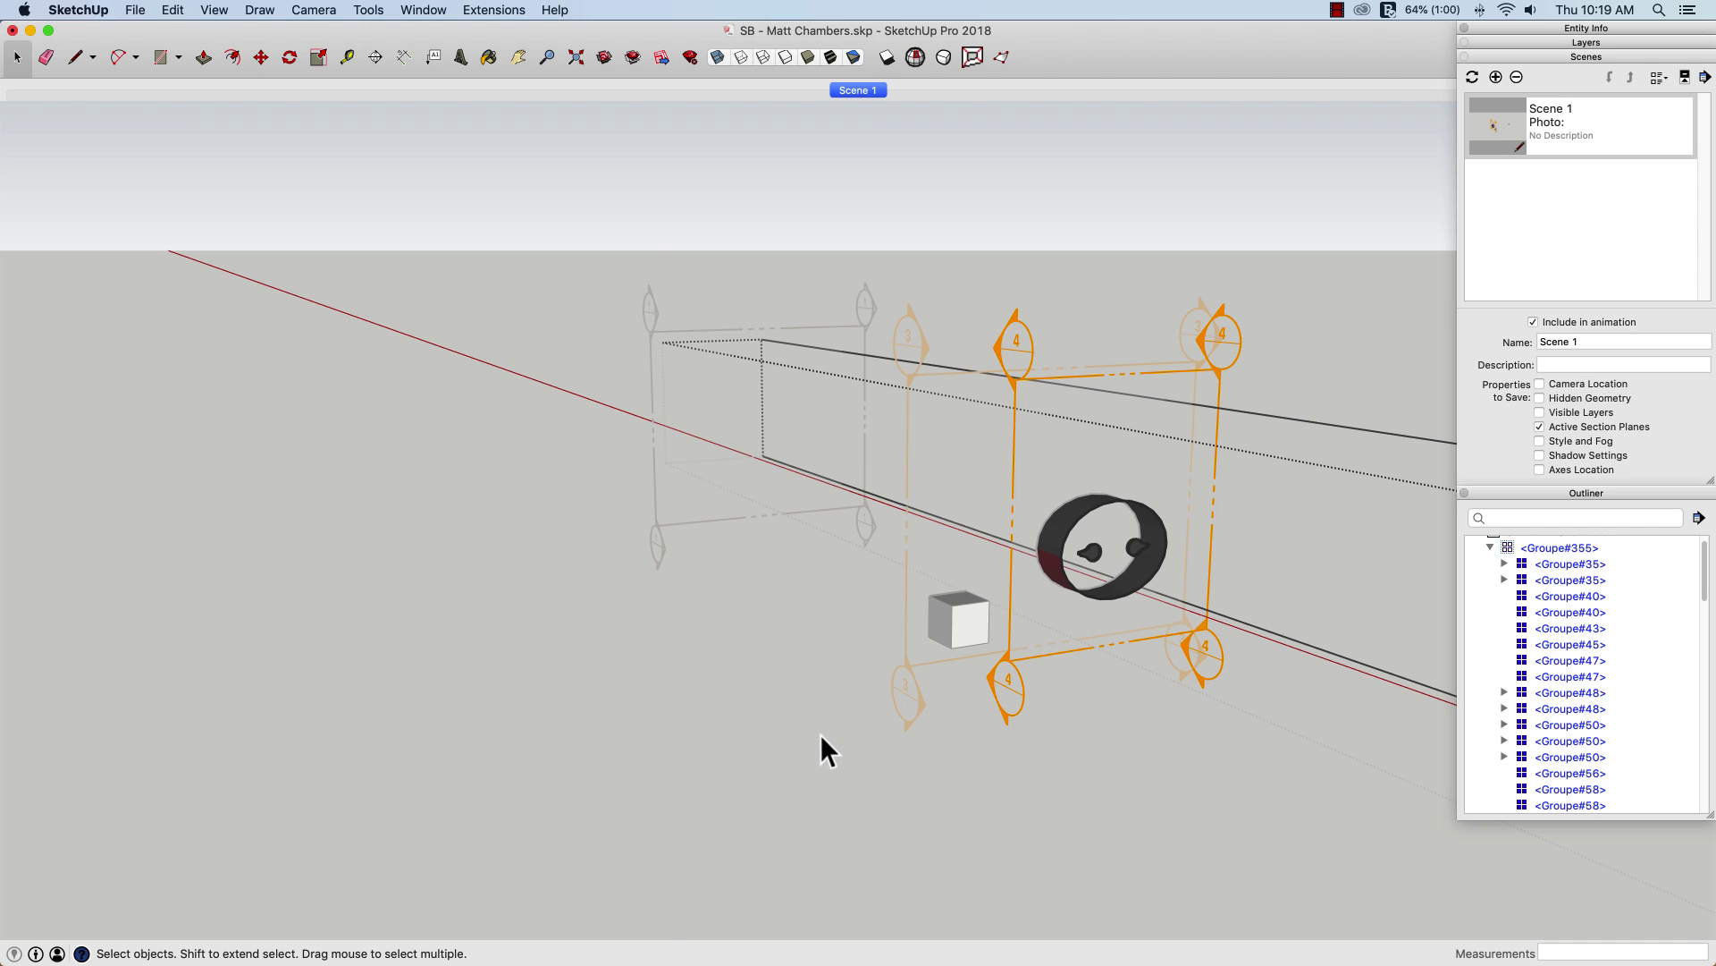
{"action": "key", "text": "k"}
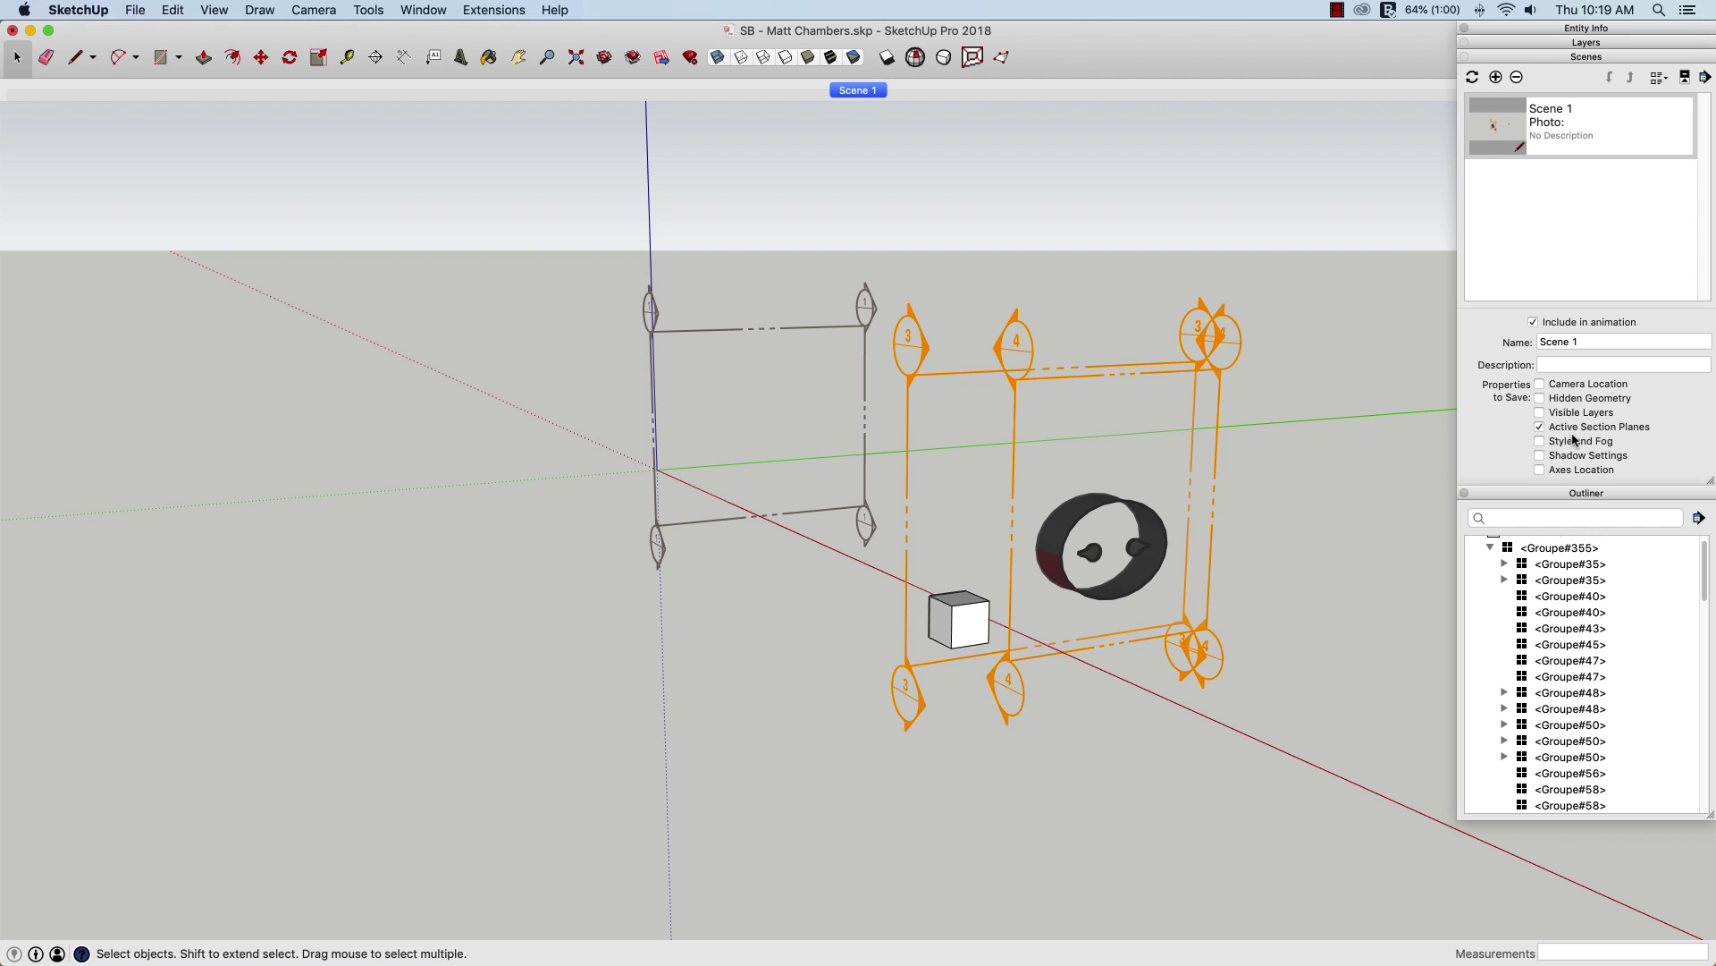
Add Scene 2 with the stern cuts, then compare it against Scene 1
{"action": "left_click", "coordinate": [1495, 77]}
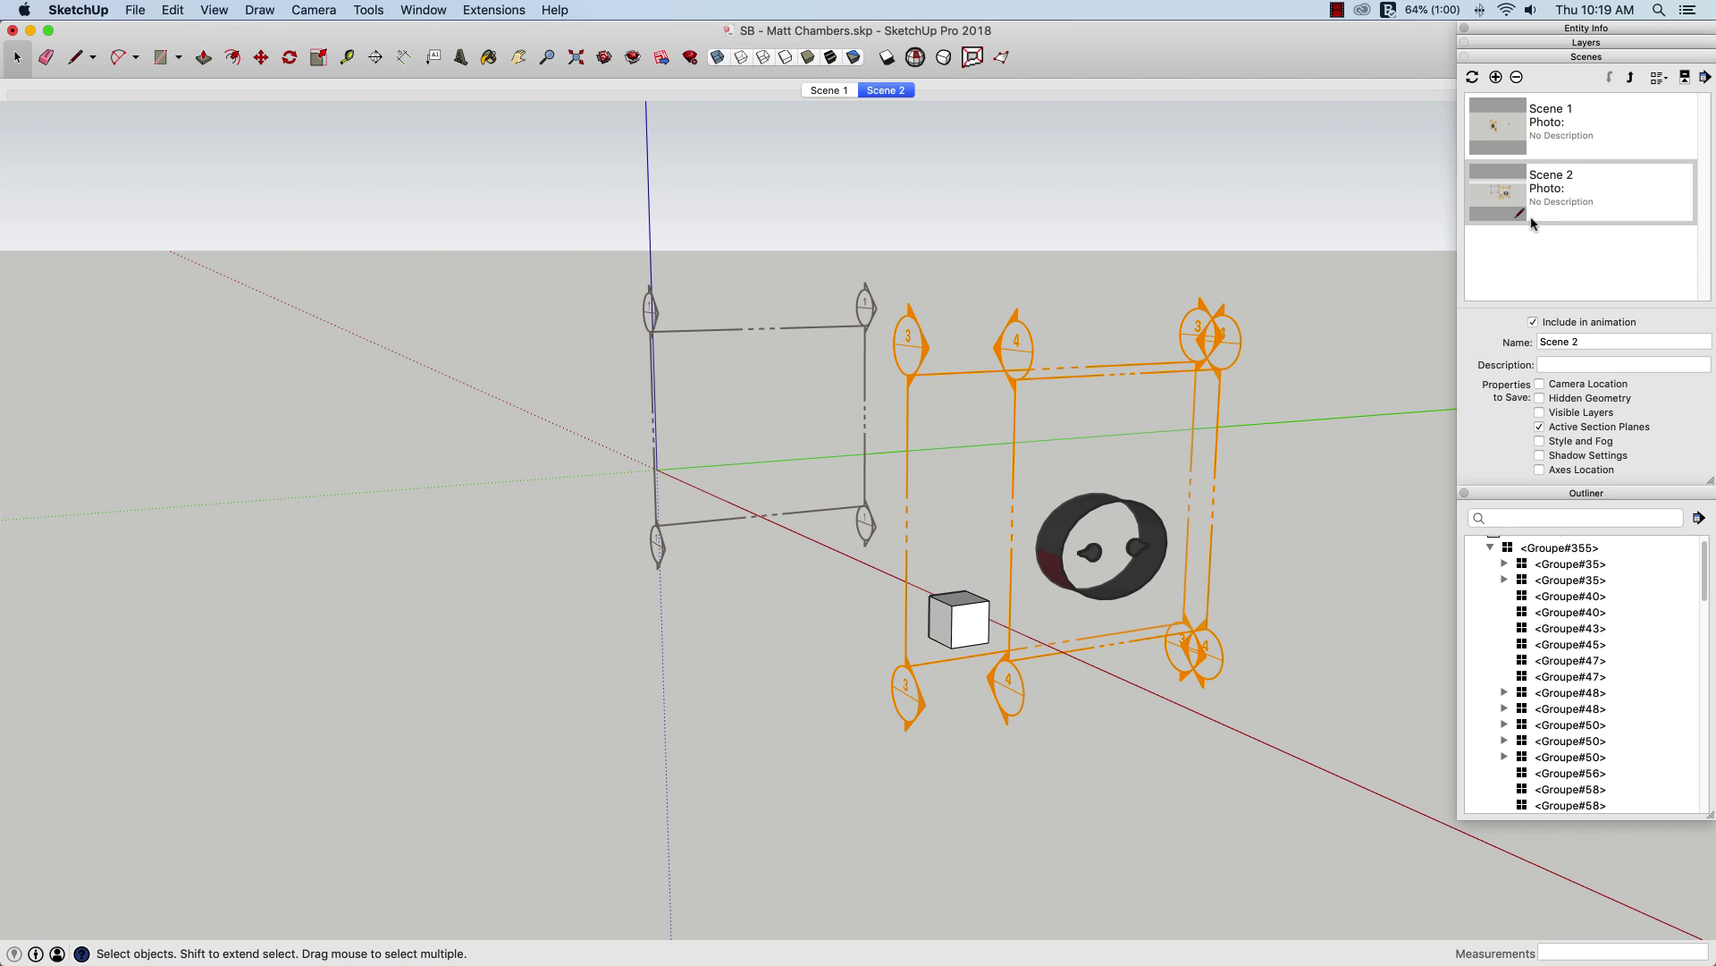
{"action": "middle_click_drag", "start_coordinate": [725, 513], "coordinate": [767, 626]}
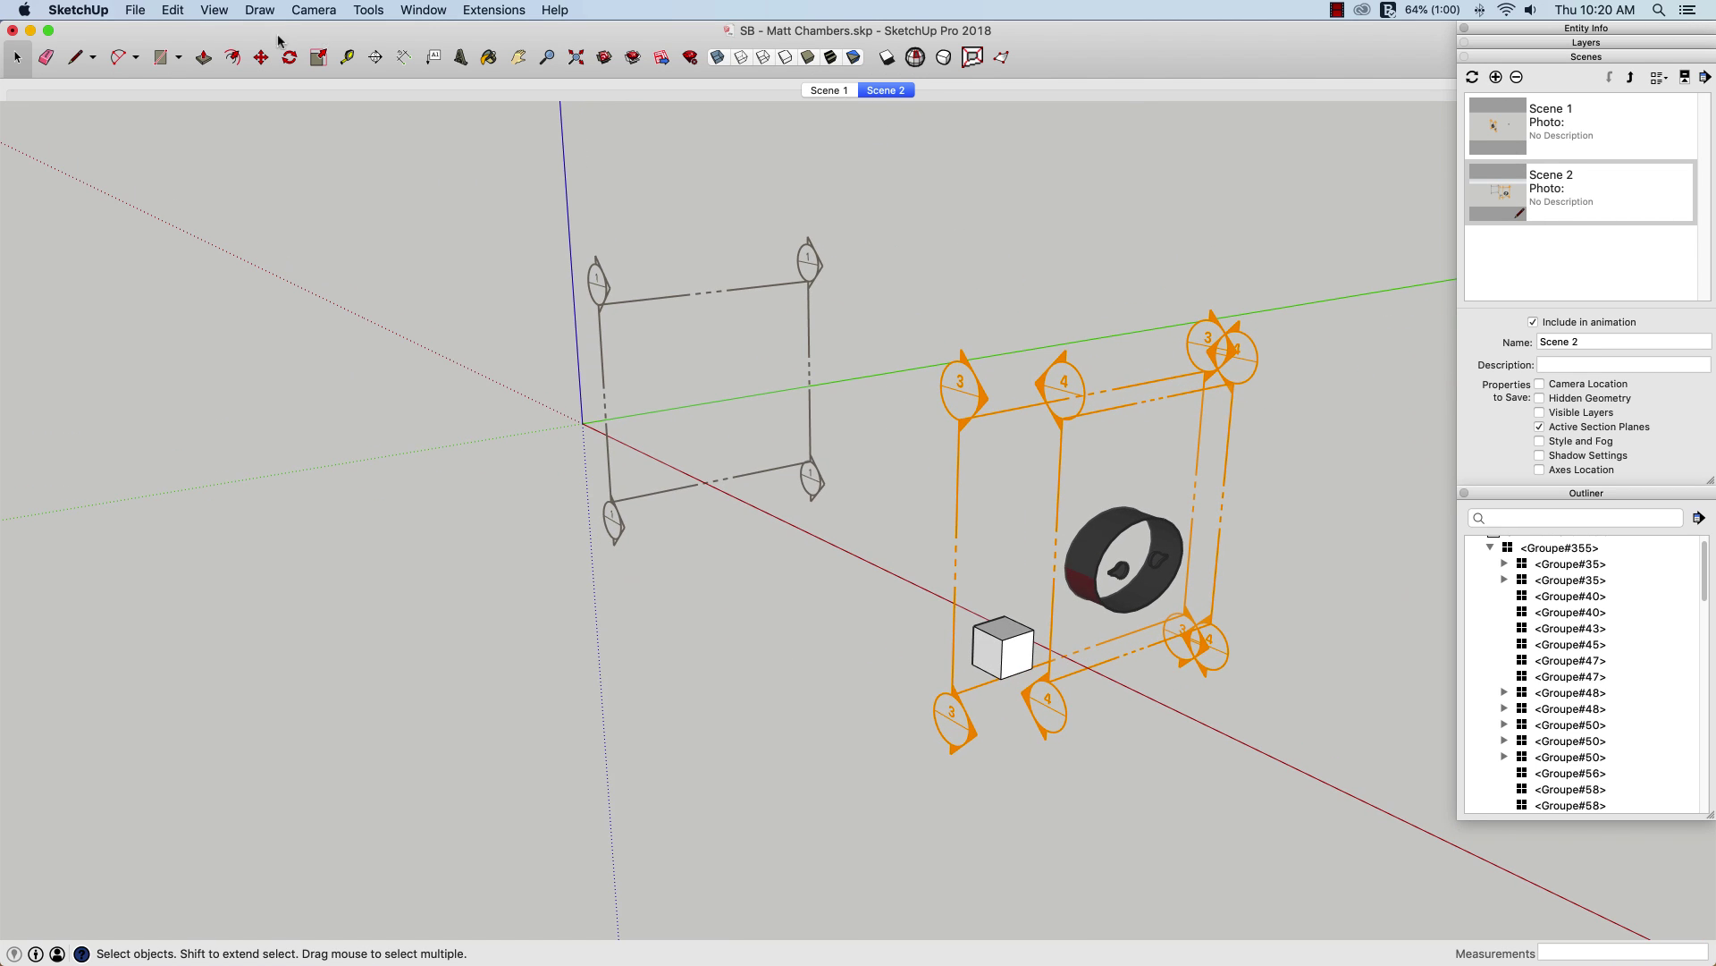
{"action": "left_click", "coordinate": [818, 90]}
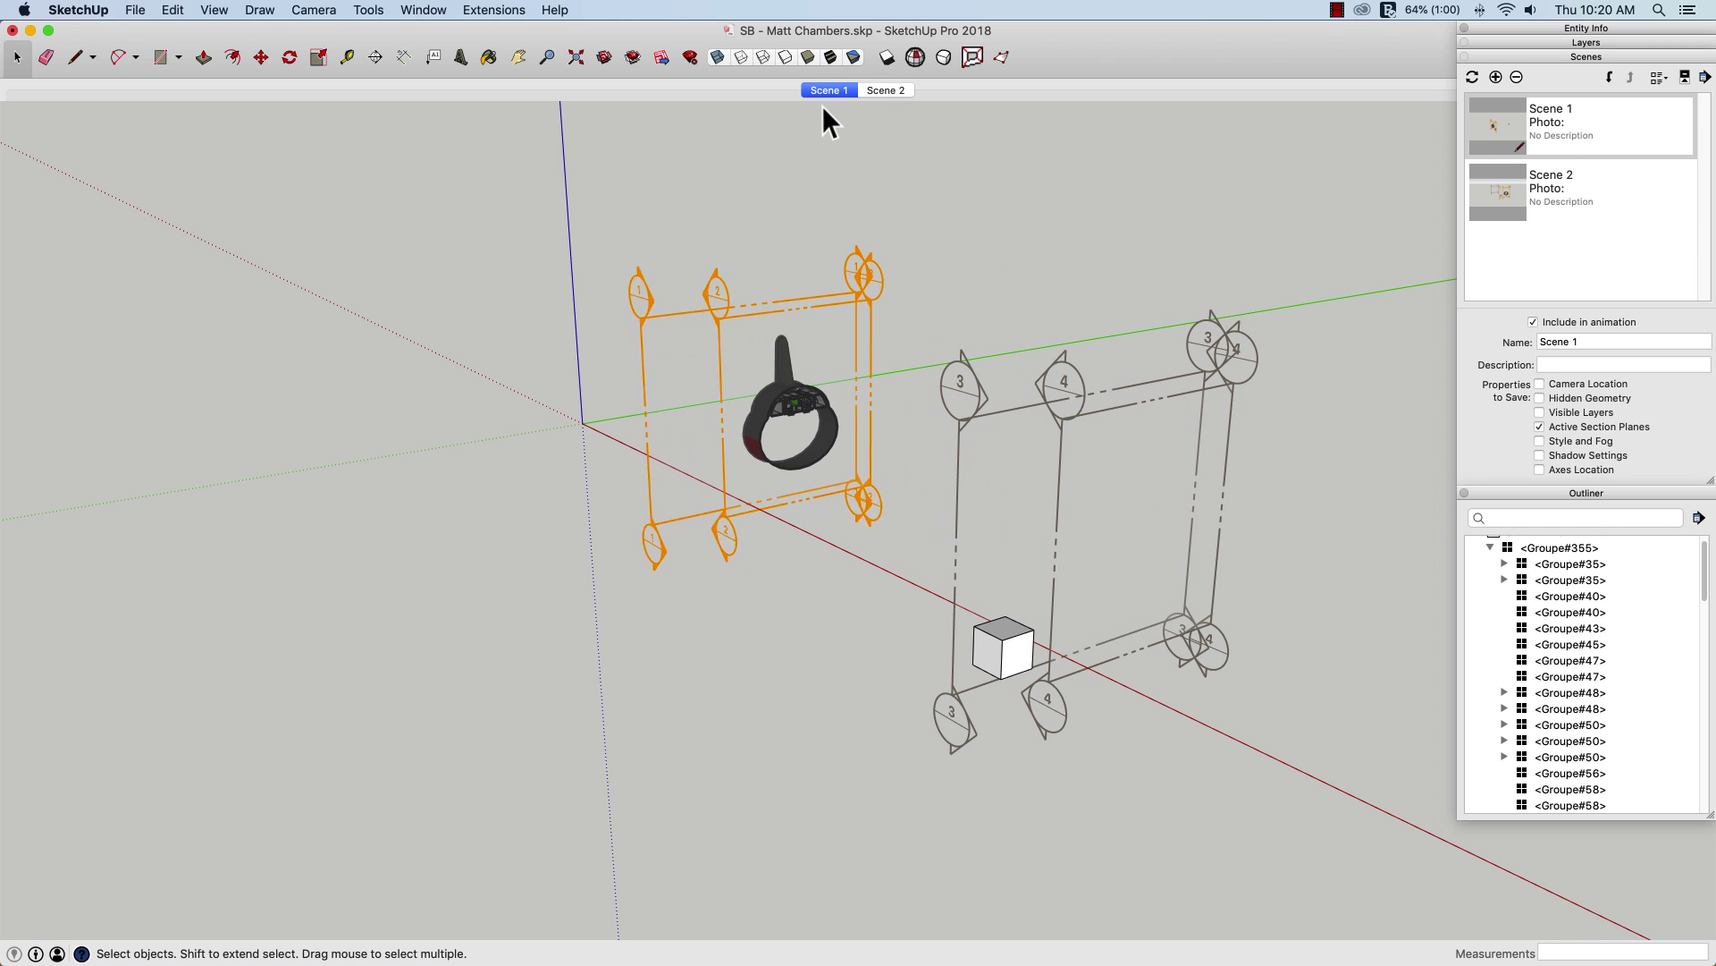
{"action": "left_click", "coordinate": [883, 90]}
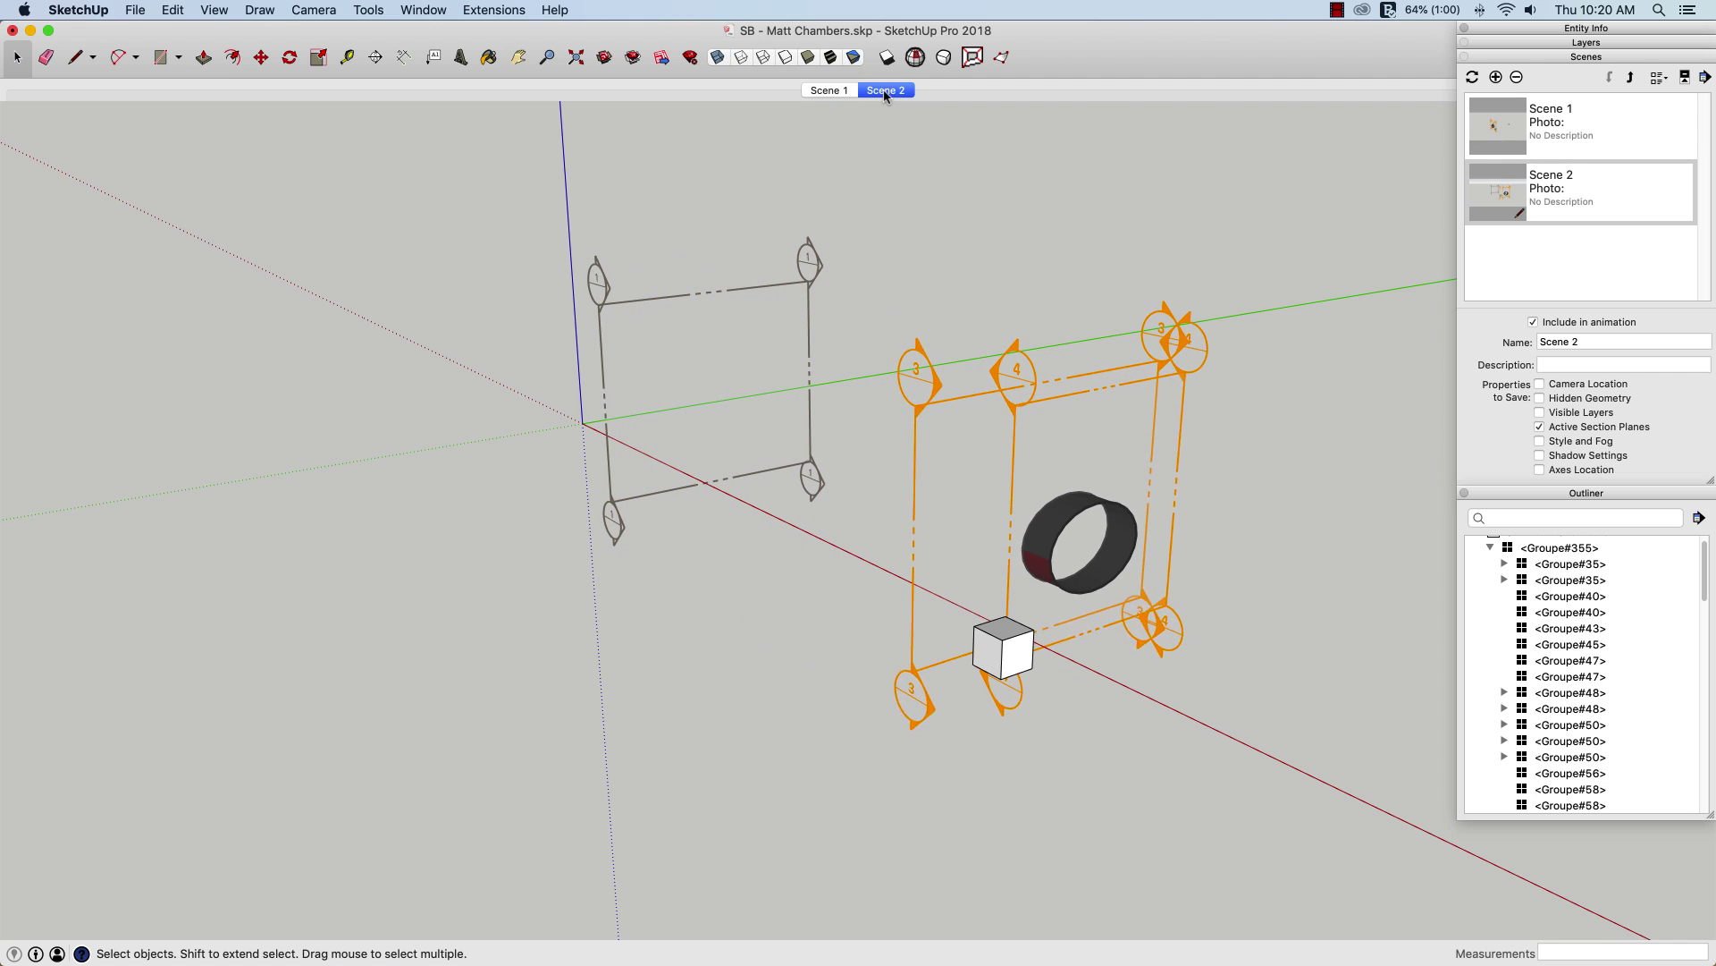
{"action": "left_click", "coordinate": [830, 90]}
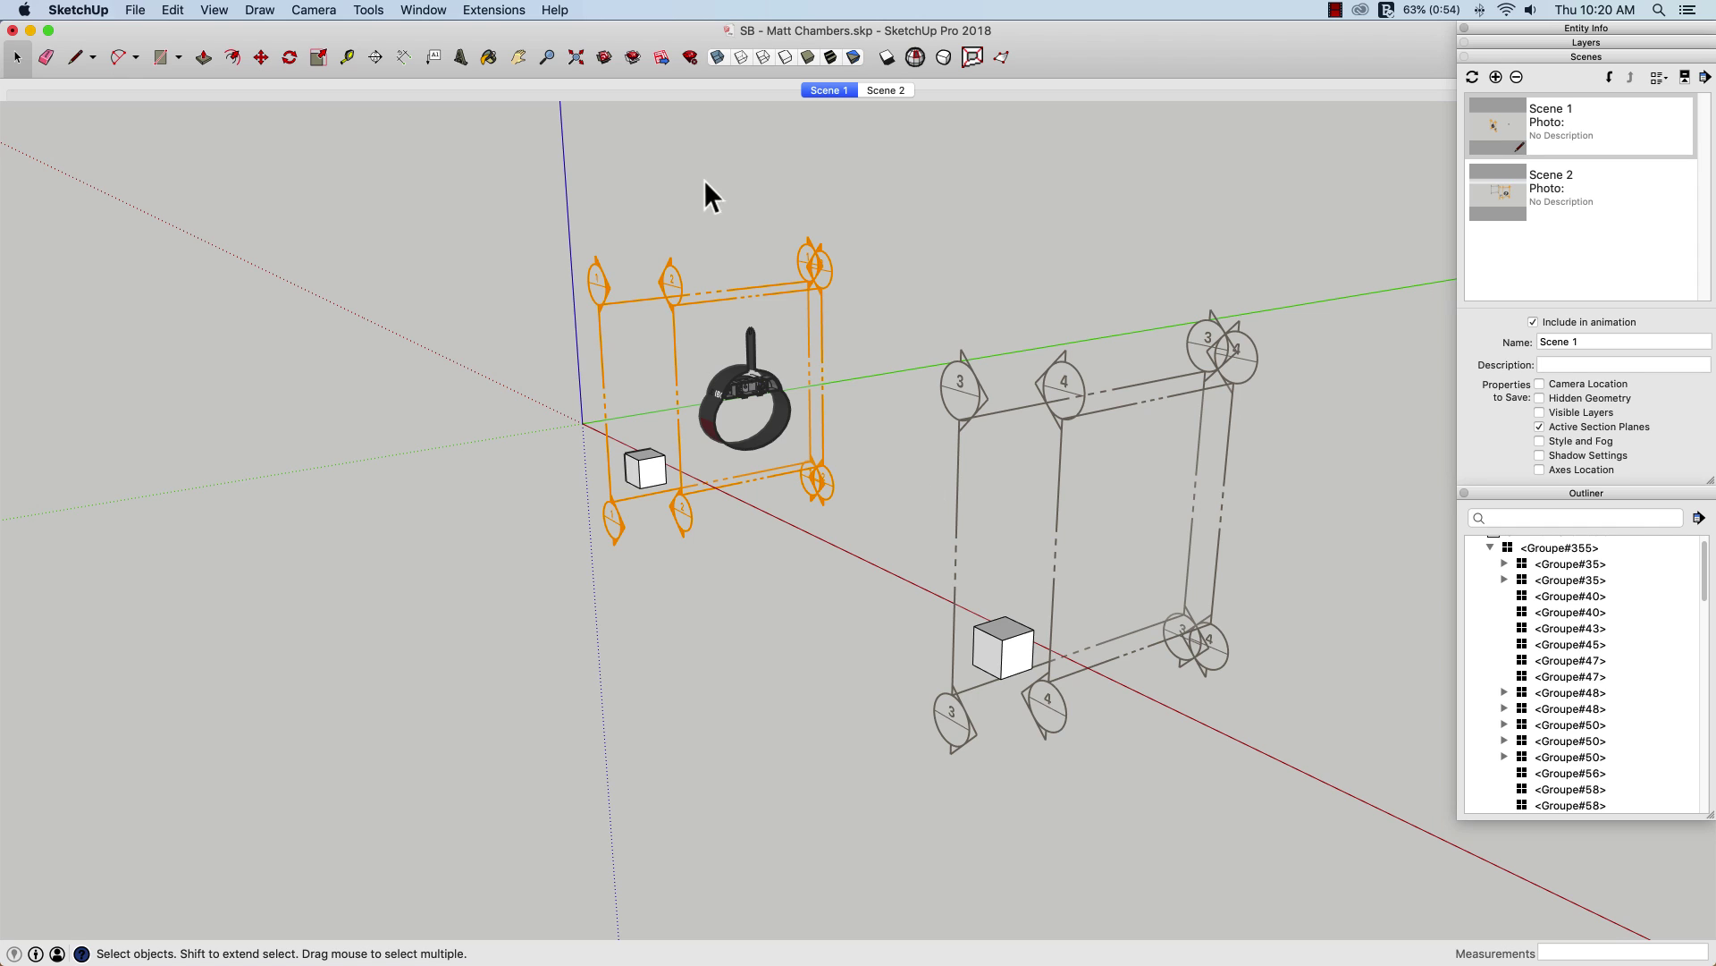
Set the scene transition time to 4 seconds and play the transition to Scene 2
{"action": "left_click", "coordinate": [216, 11]}
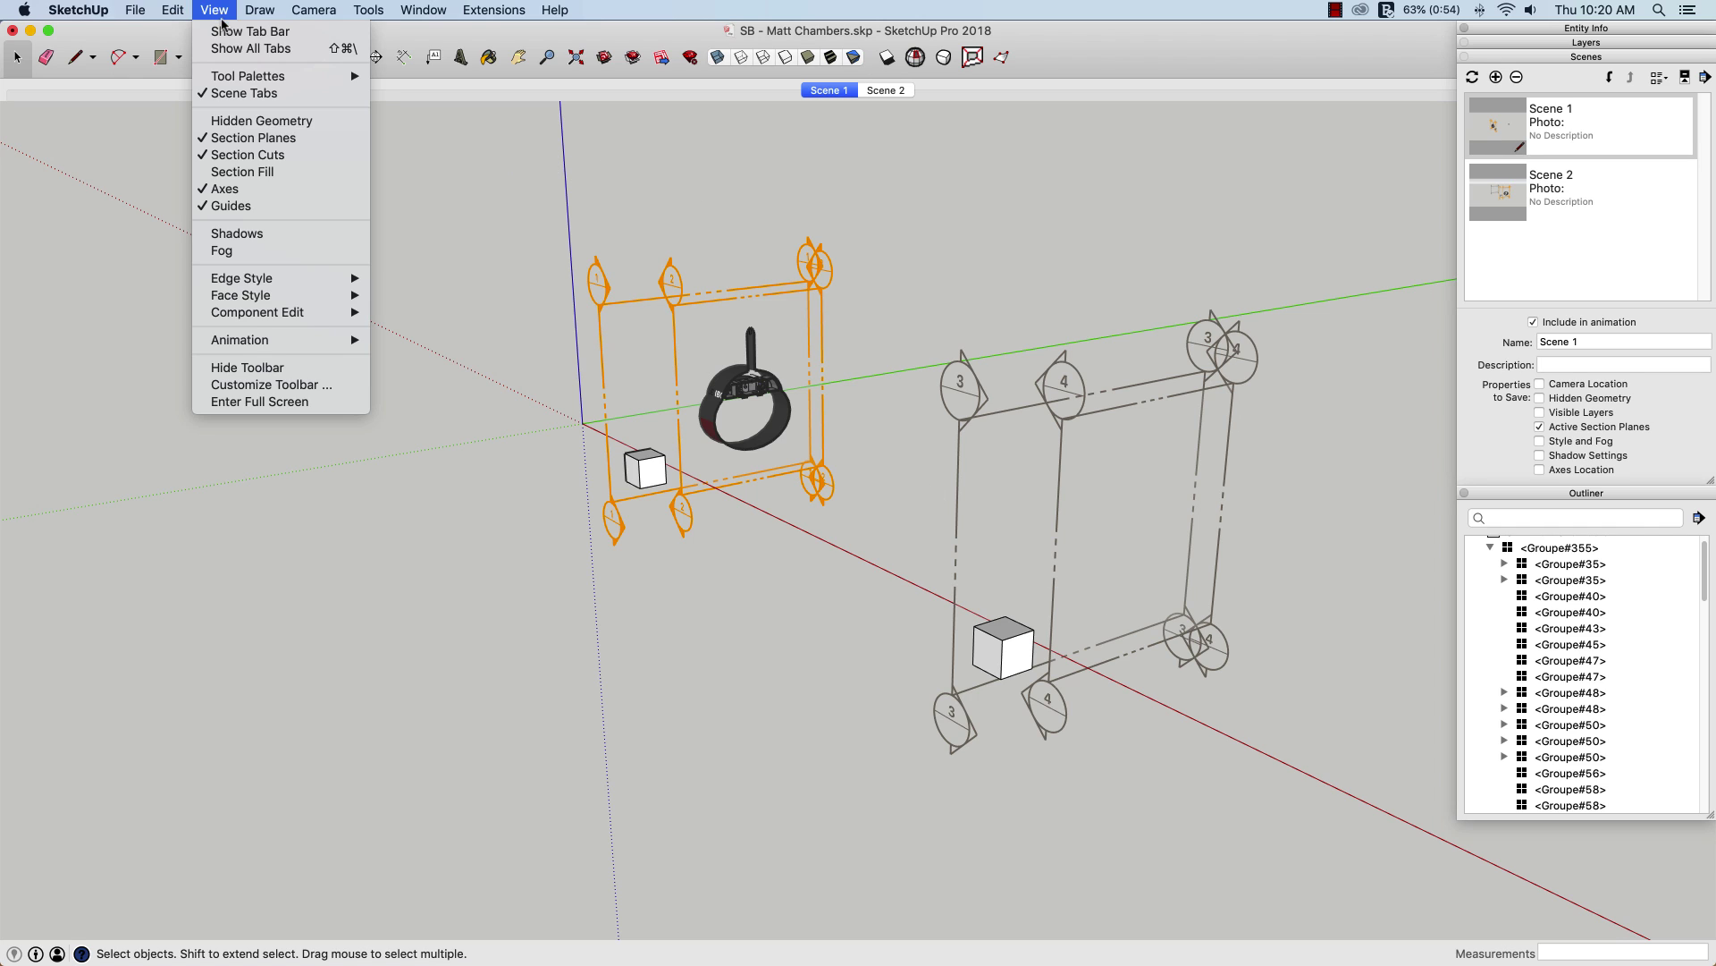
{"action": "mouse_move", "coordinate": [304, 340]}
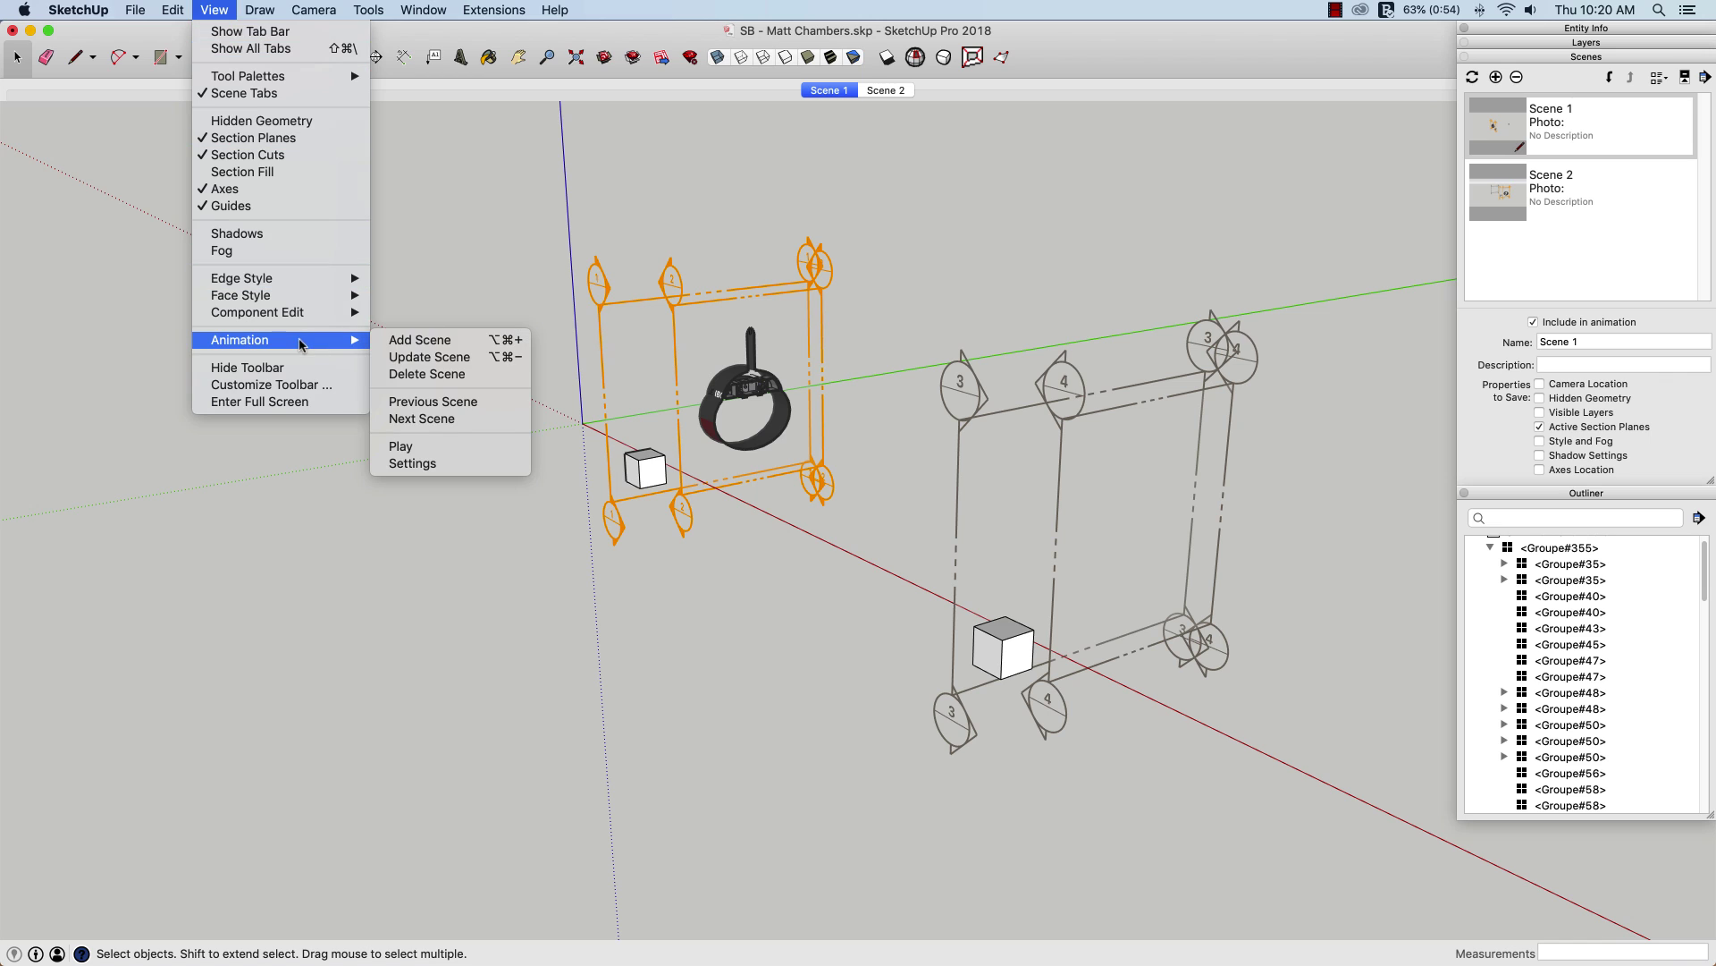
{"action": "left_click", "coordinate": [442, 463]}
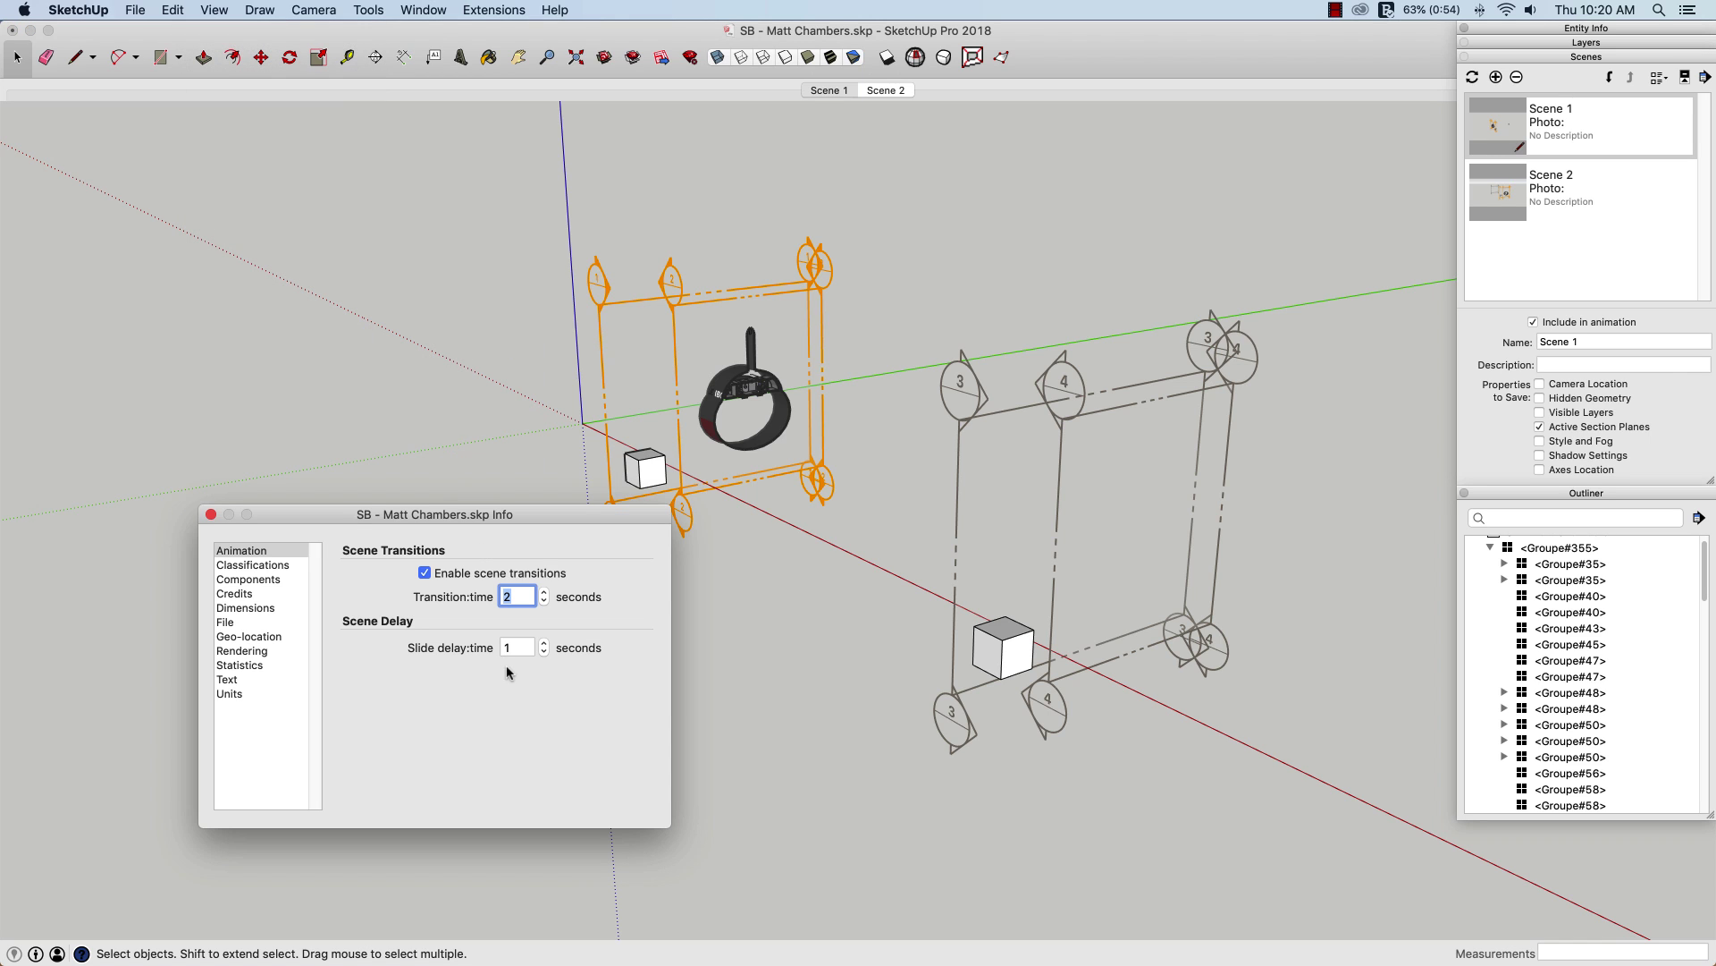
{"action": "left_click", "coordinate": [543, 592]}
{"action": "left_click", "coordinate": [211, 514]}
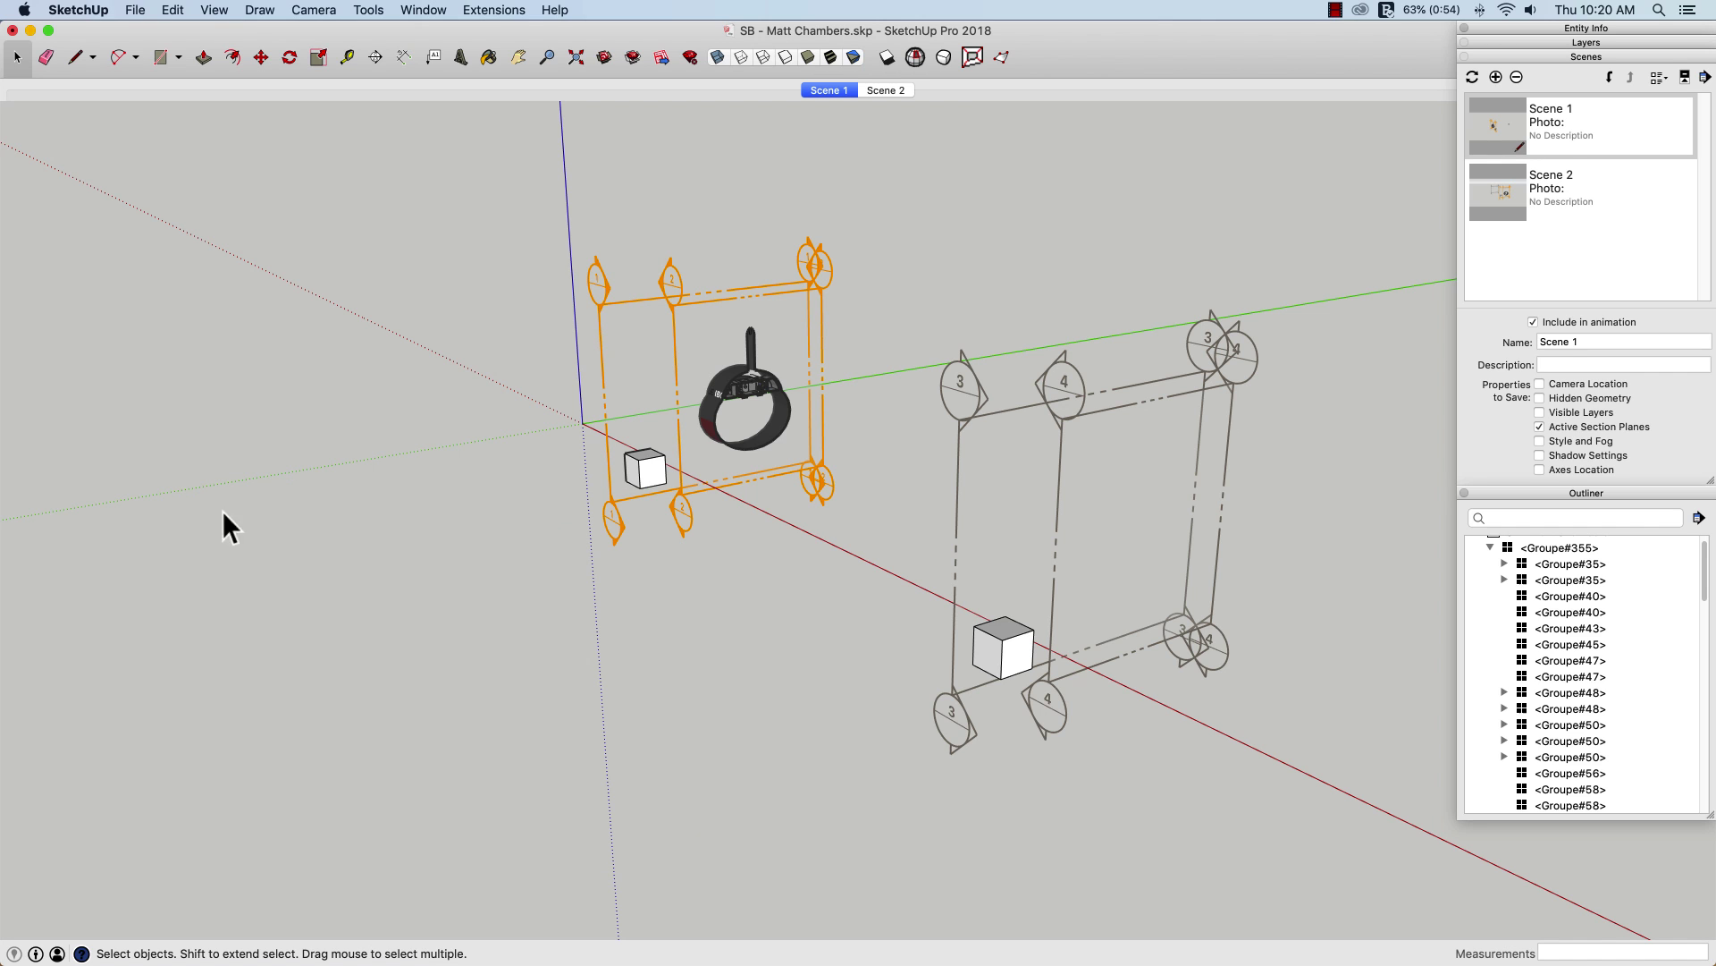
{"action": "left_click", "coordinate": [890, 93]}
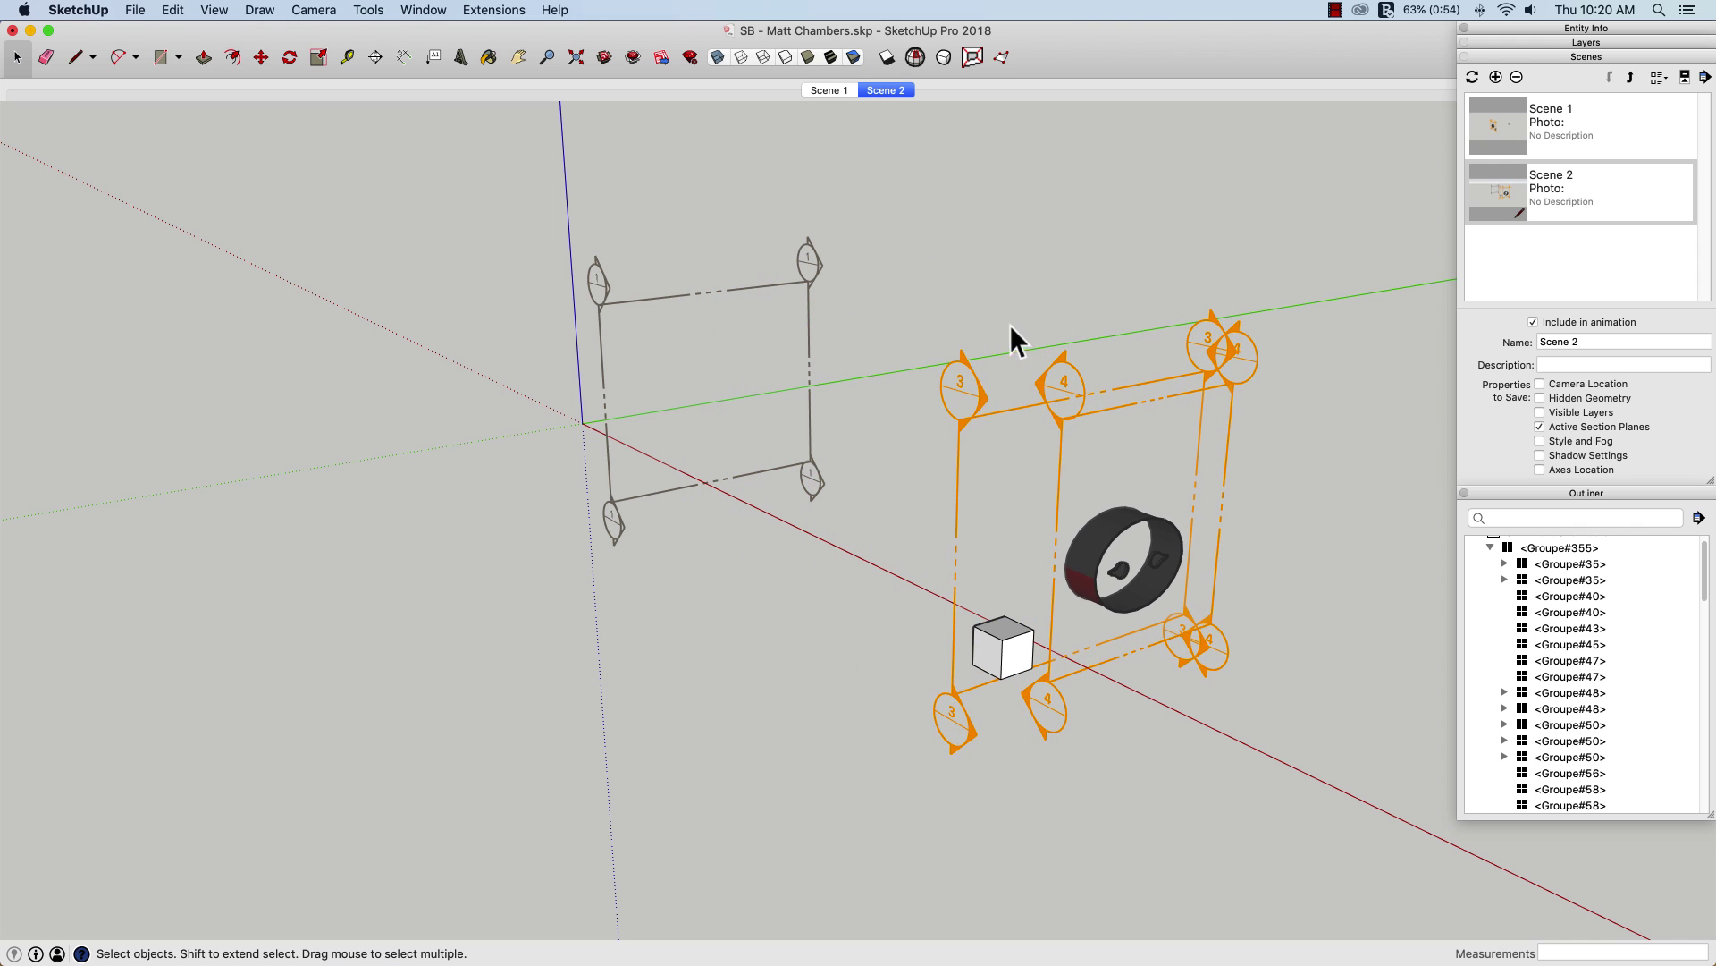
Delete the small cube by the stern planes in Scene 2 and the near cube in Scene 1
{"action": "middle_click_drag", "start_coordinate": [693, 456], "coordinate": [1000, 393]}
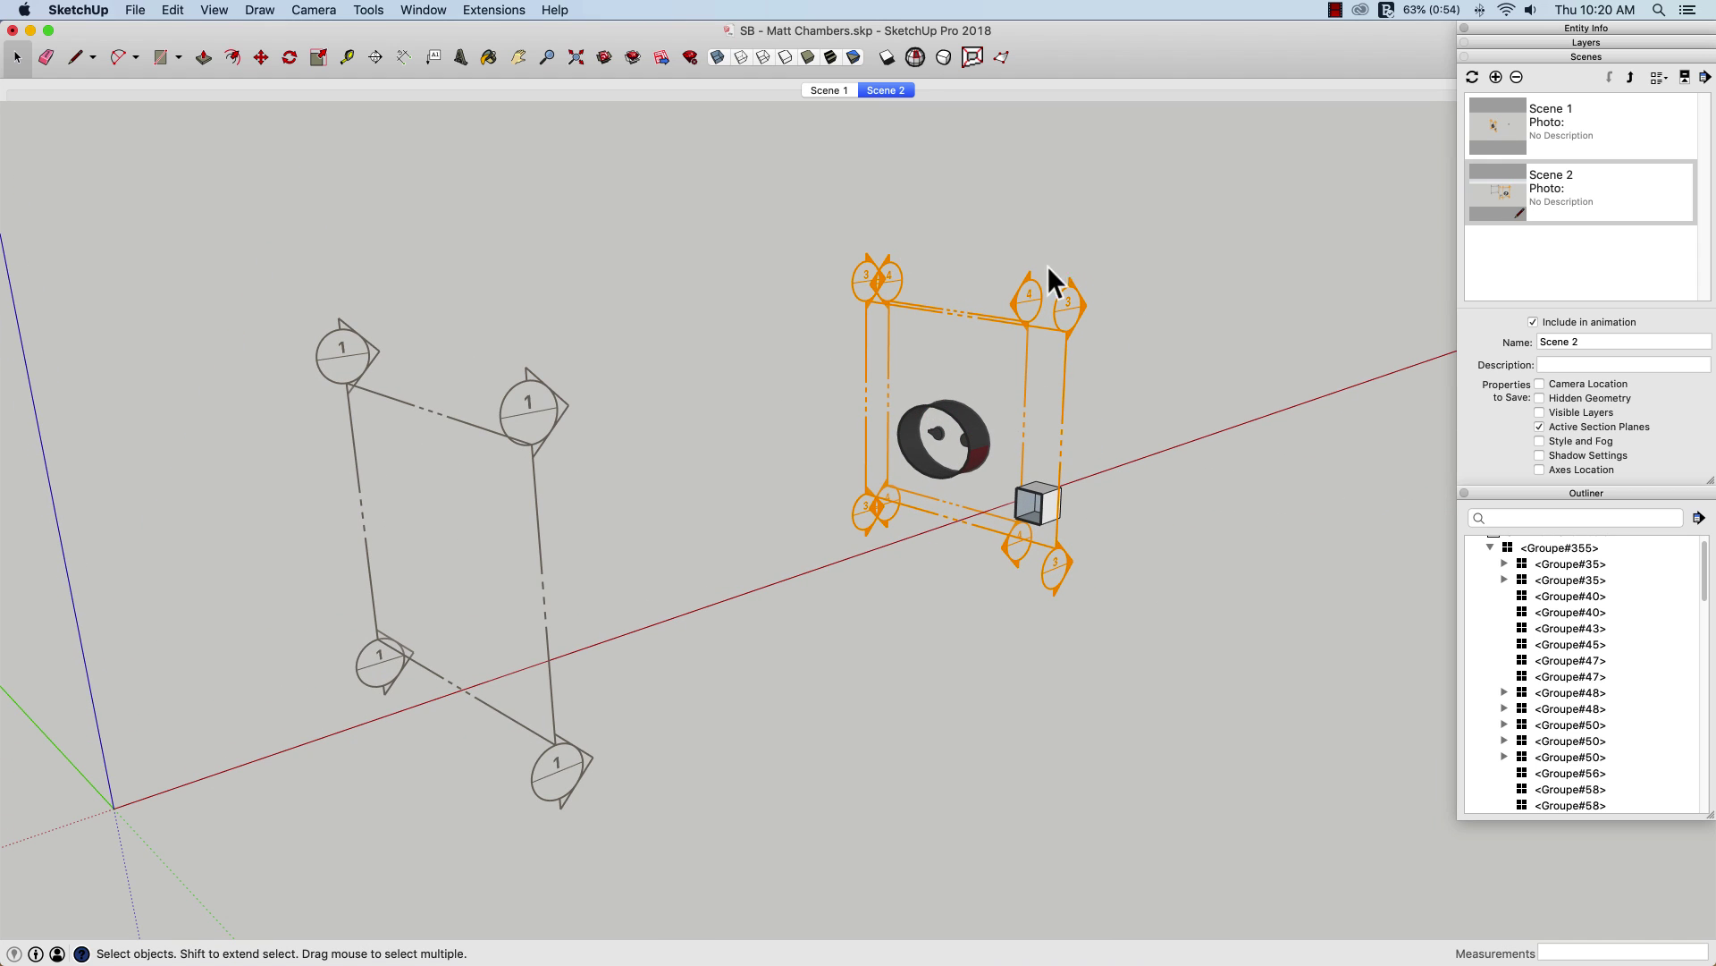
{"action": "left_click", "coordinate": [1035, 502]}
{"action": "key", "text": "Delete"}
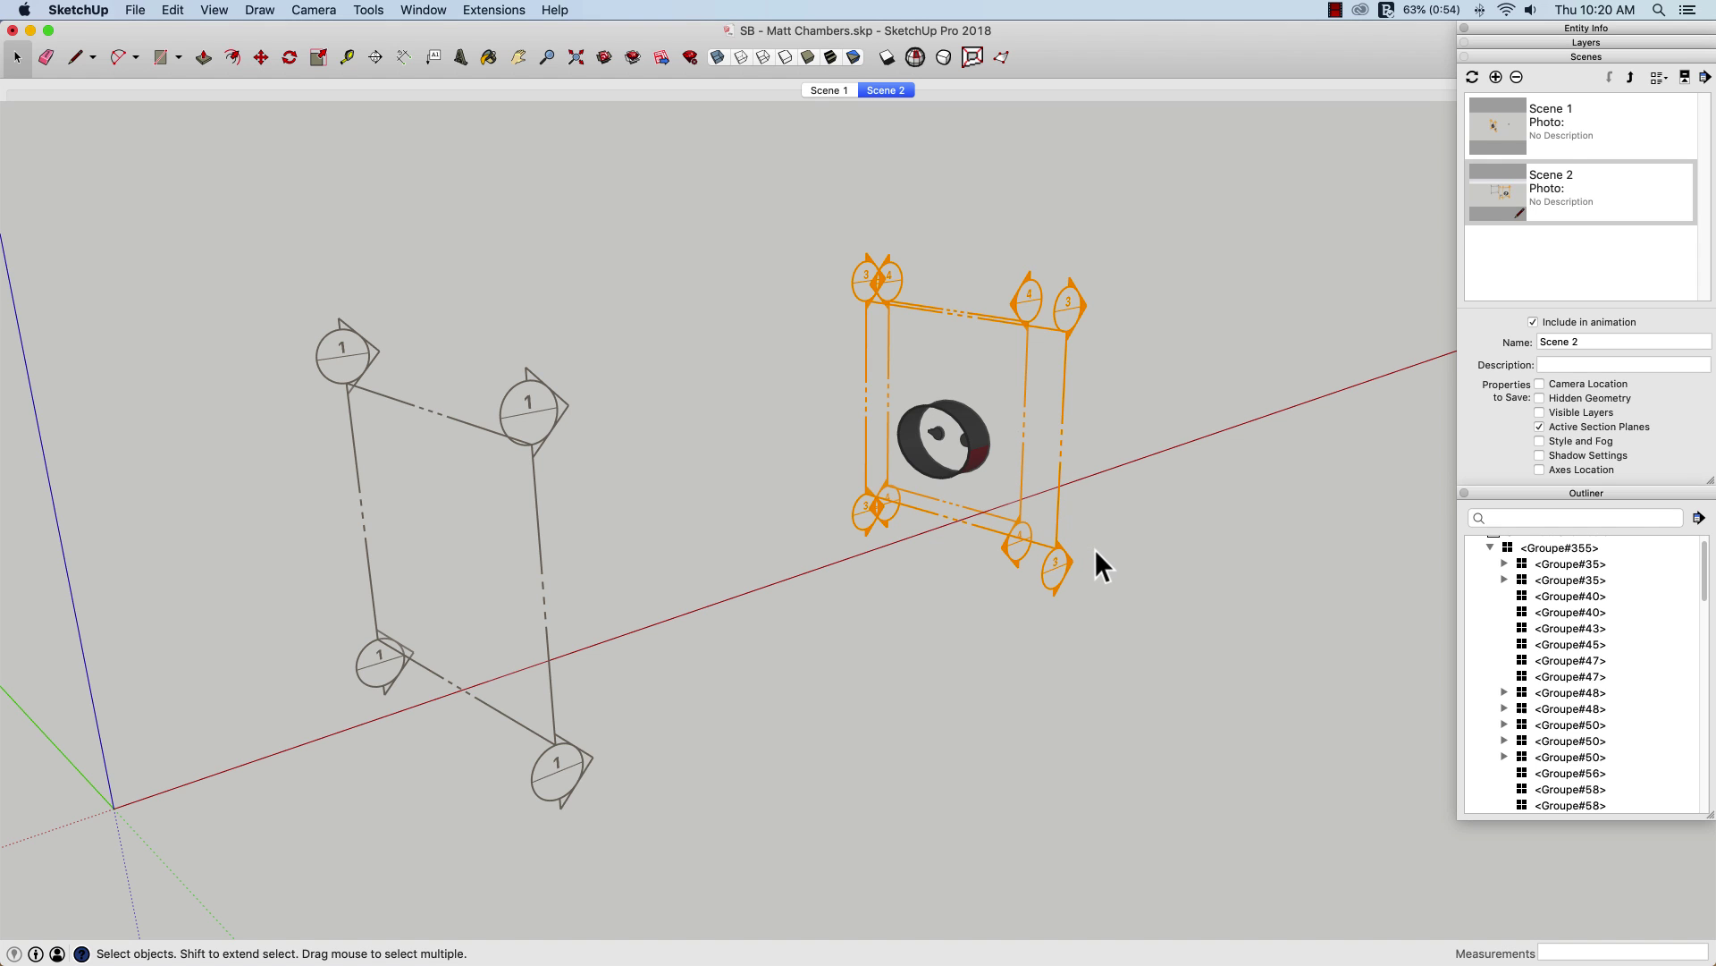
{"action": "left_click", "coordinate": [818, 92]}
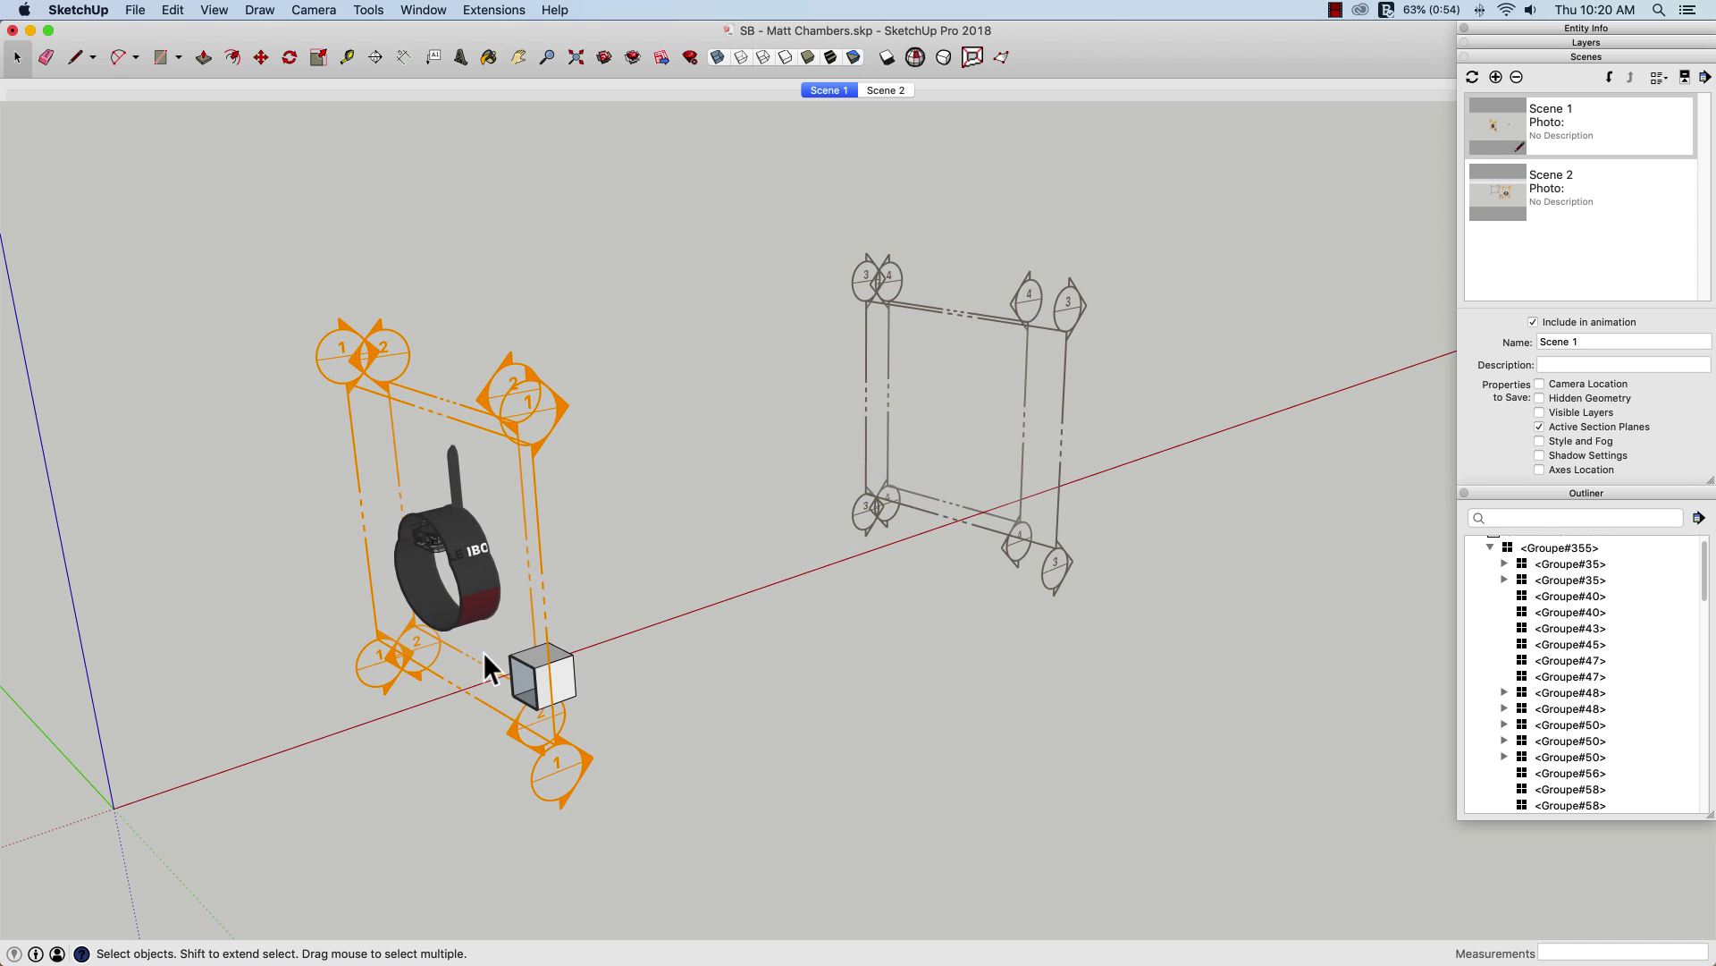
{"action": "left_click", "coordinate": [556, 683]}
{"action": "triple_click", "coordinate": [572, 702]}
{"action": "key", "text": "Delete"}
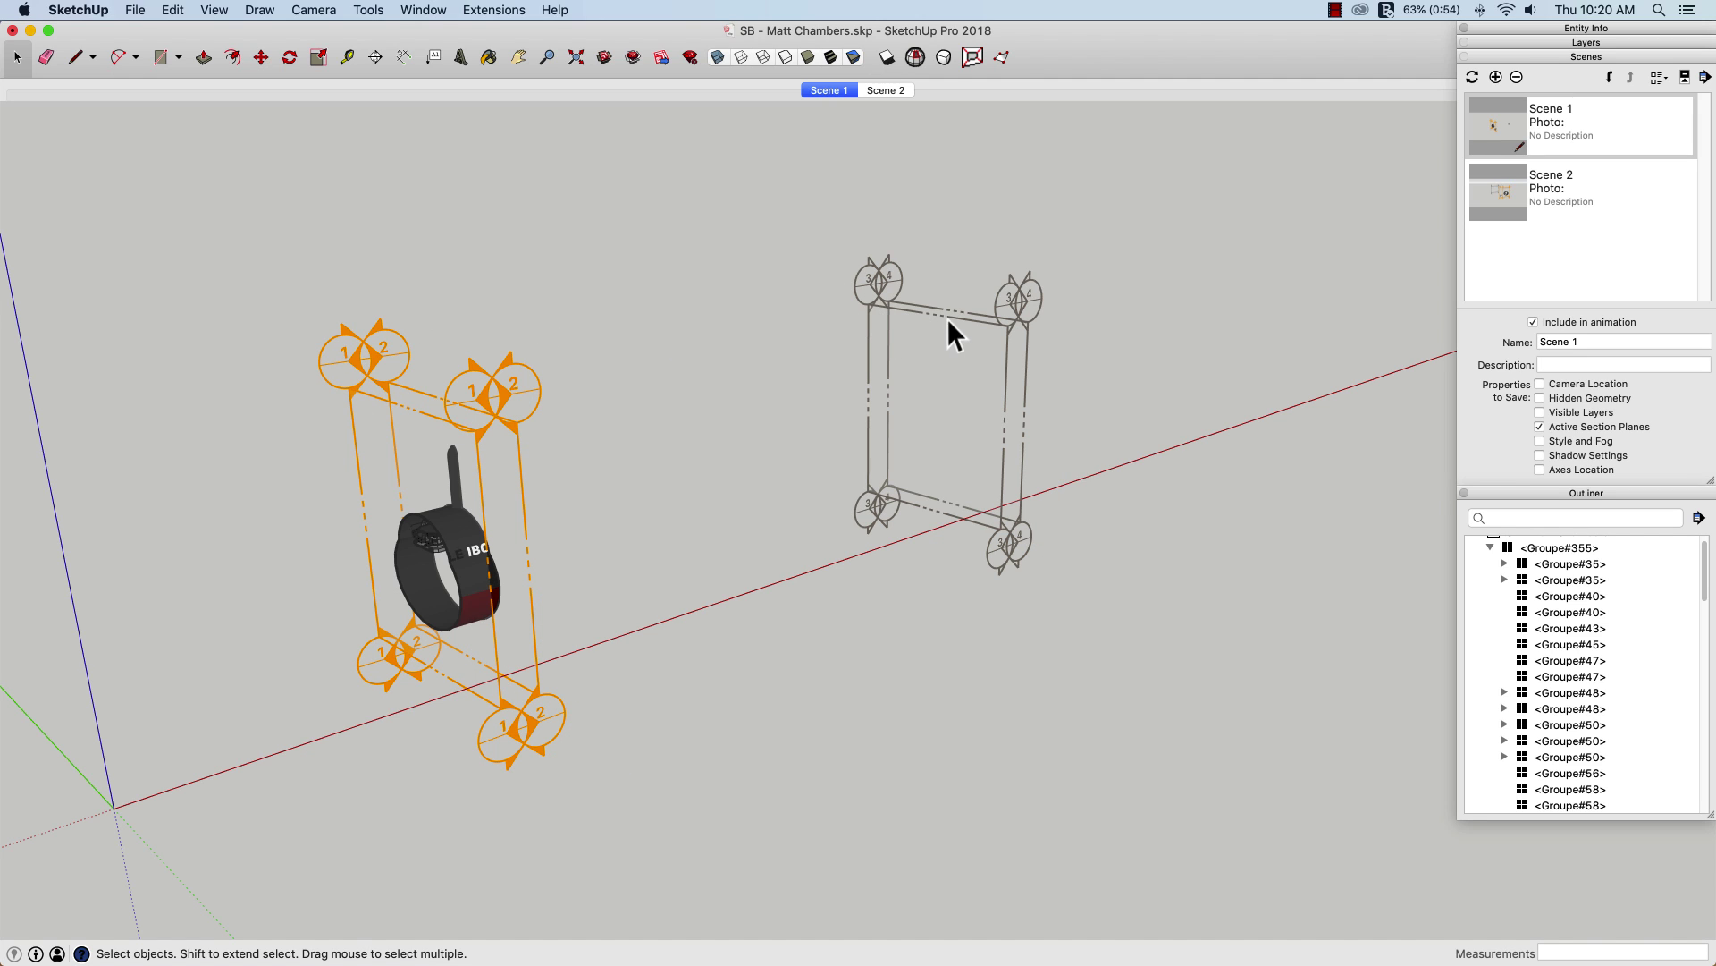
Turn off View > Section Planes and check Scene 2 and Scene 1 show only the hull ring
{"action": "left_click", "coordinate": [215, 9]}
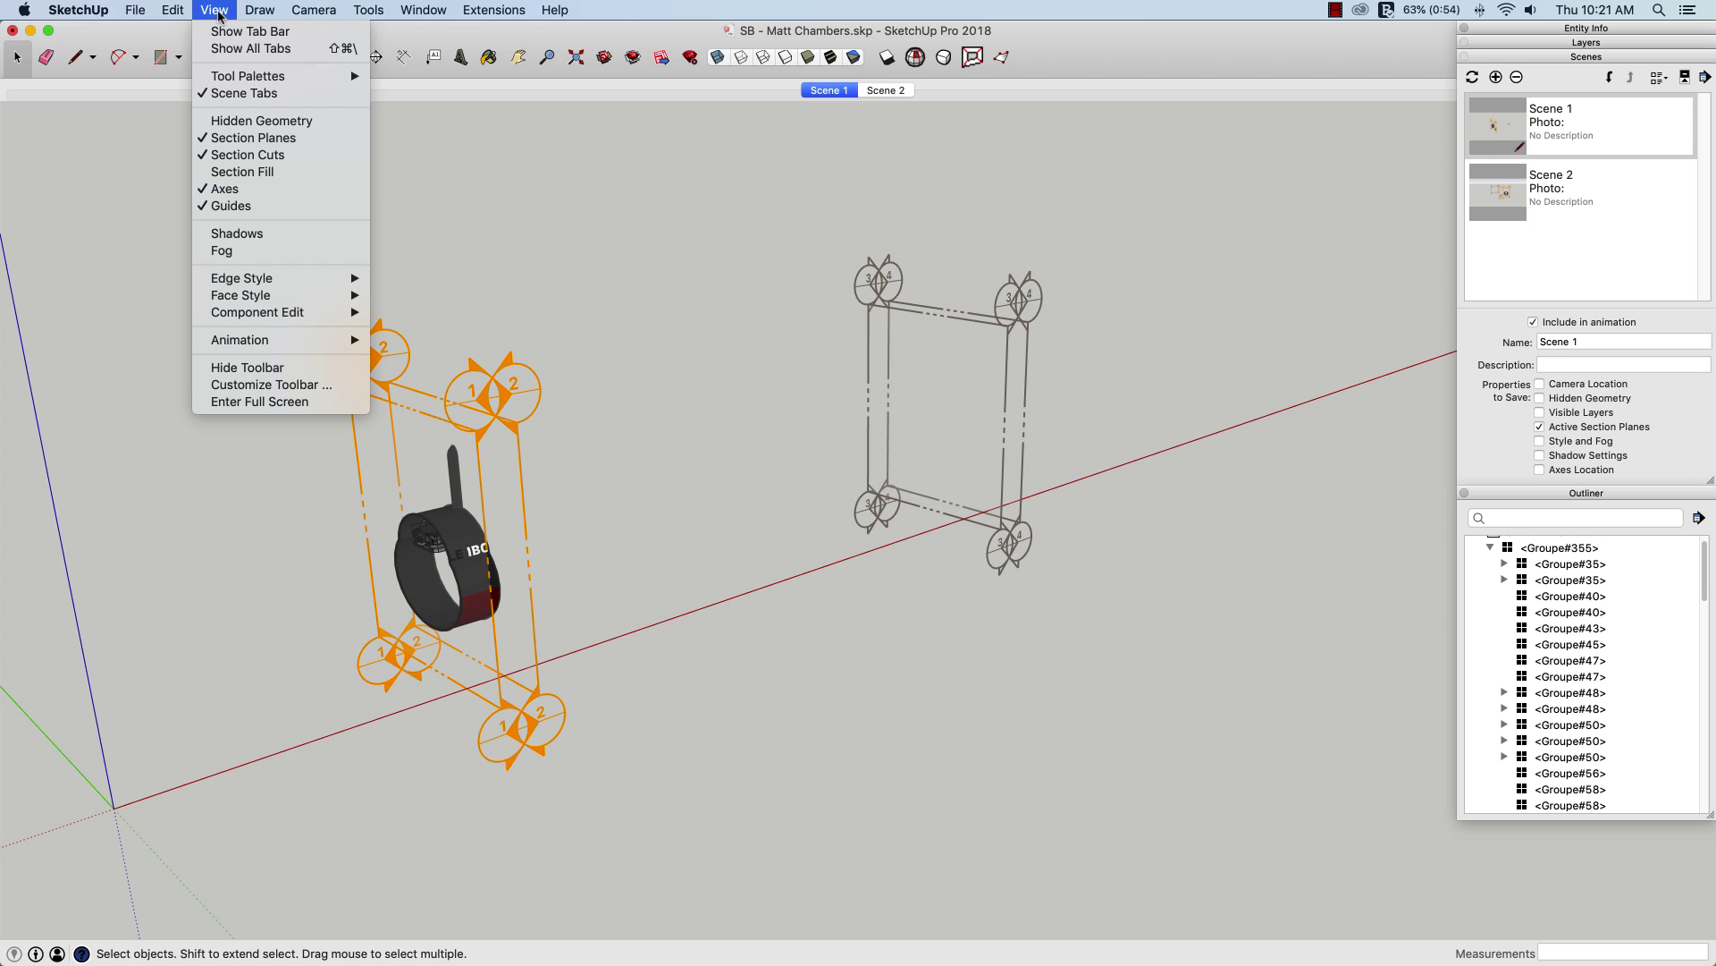
{"action": "left_click", "coordinate": [249, 143]}
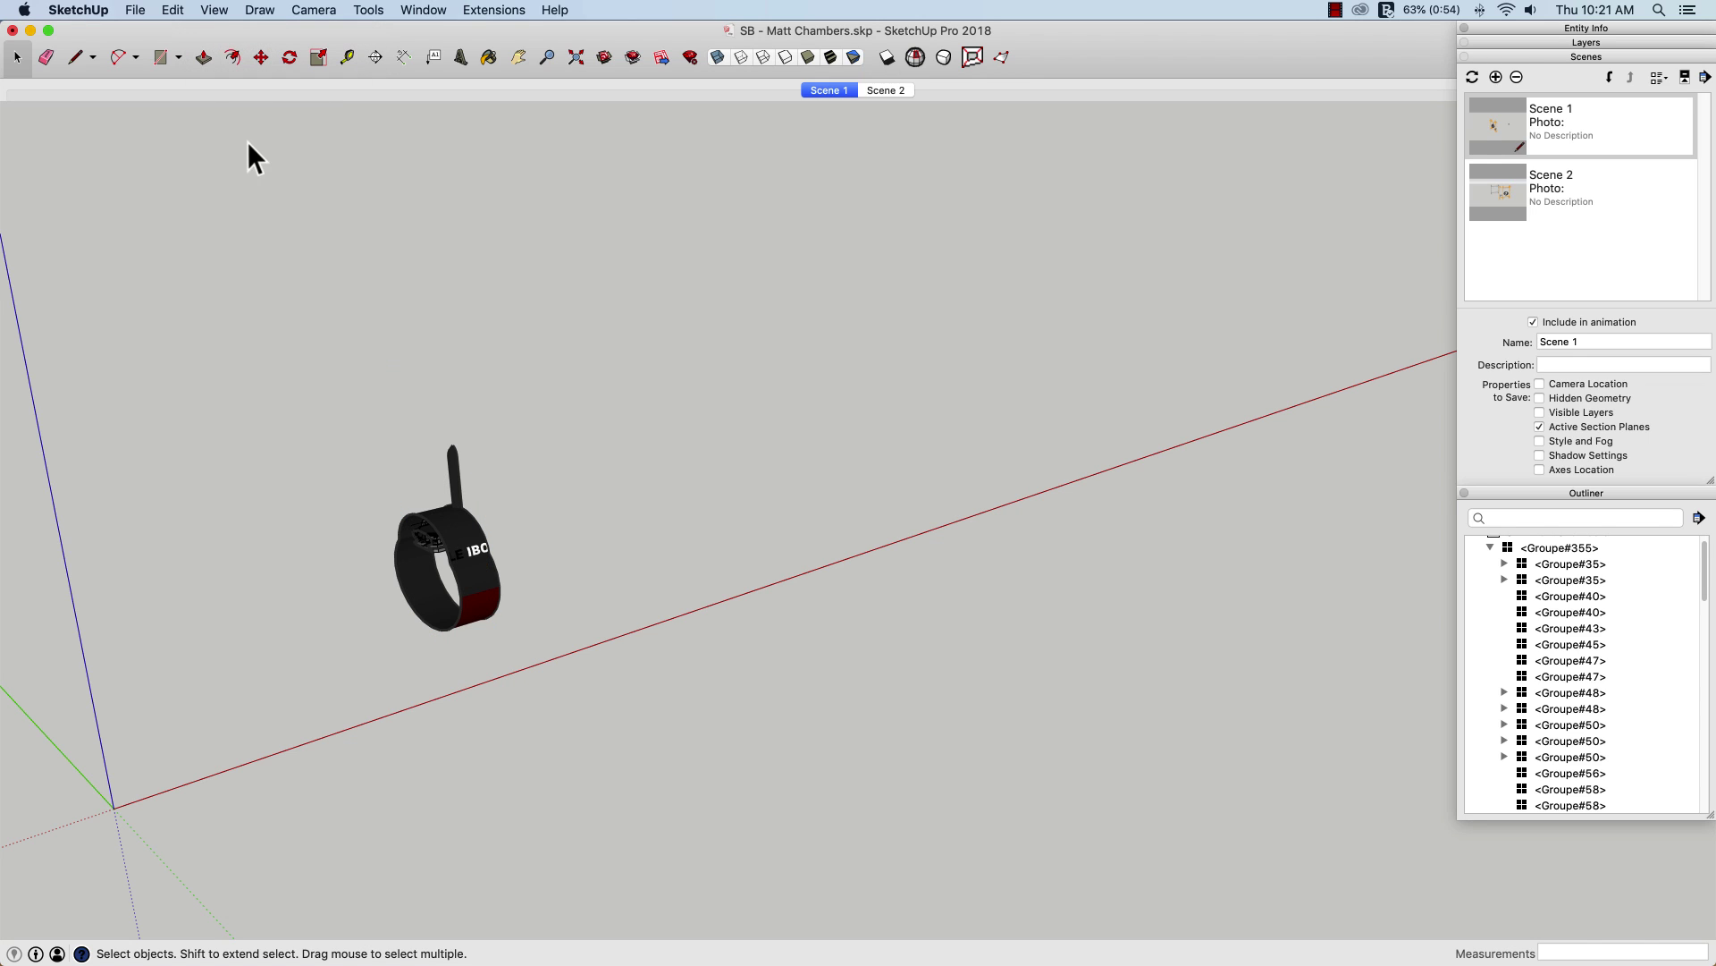
{"action": "left_click", "coordinate": [880, 93]}
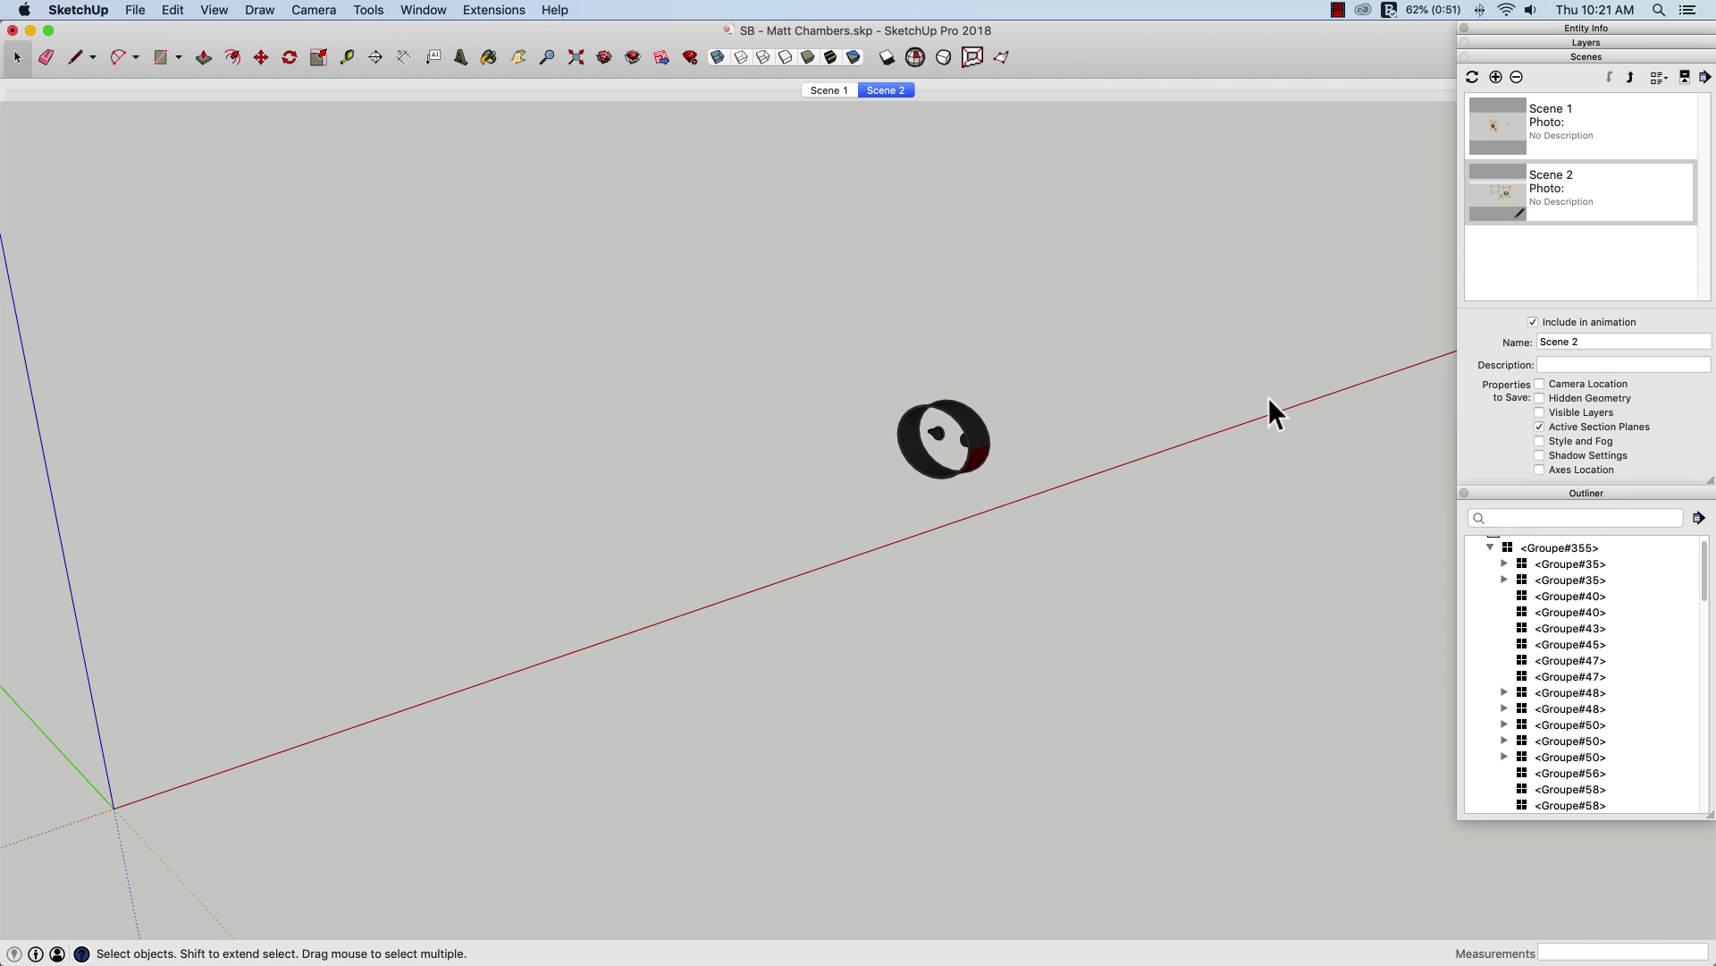
{"action": "middle_click_drag", "start_coordinate": [1269, 400], "coordinate": [984, 501]}
{"action": "left_click", "coordinate": [827, 90]}
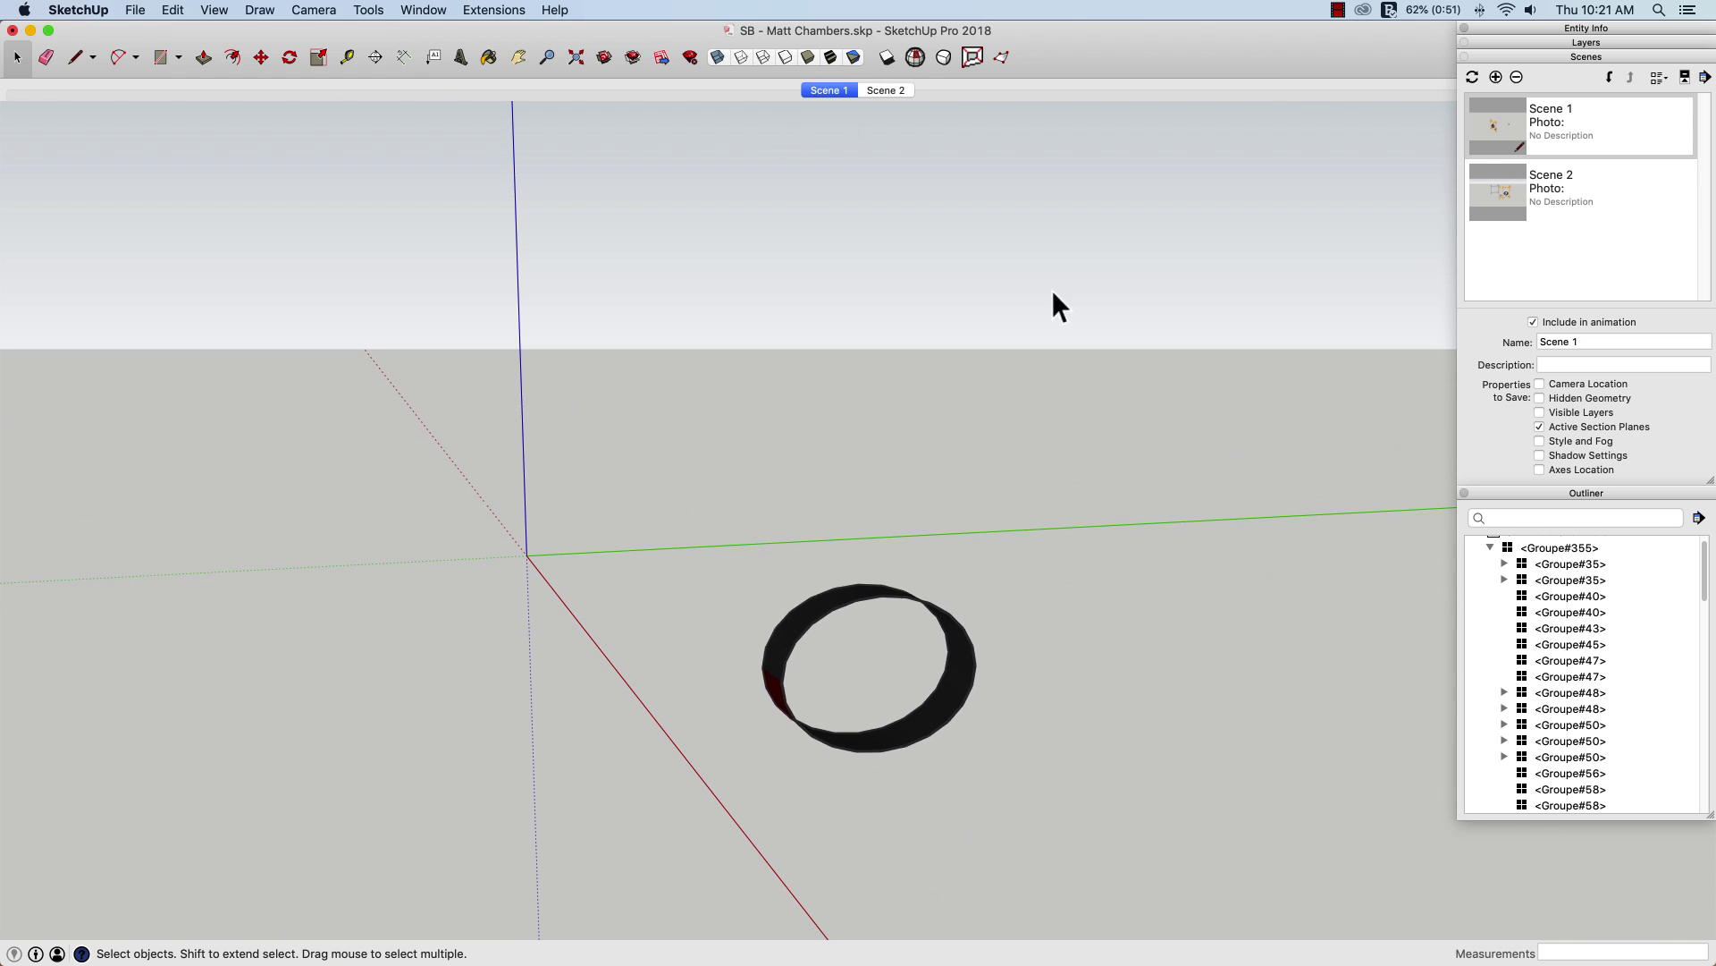